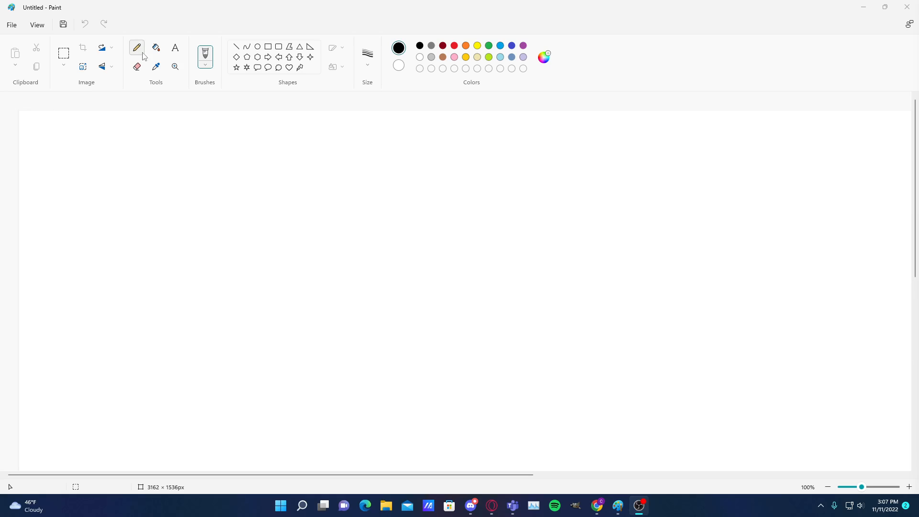
Add the text label "VM's" near the upper-left corner of the canvas
{"action": "left_click", "coordinate": [175, 48]}
{"action": "left_click", "coordinate": [43, 126]}
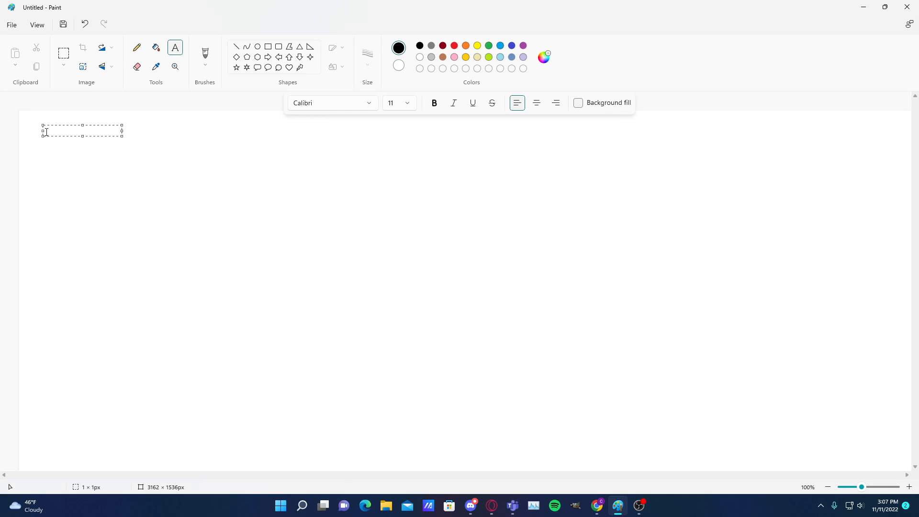
{"action": "type", "text": "VM's"}
{"action": "left_click", "coordinate": [157, 145]}
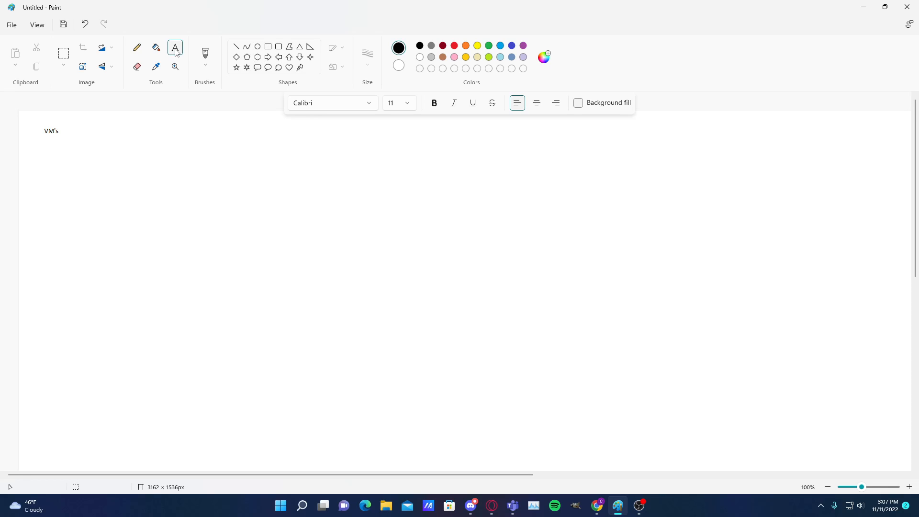
Add a text block below the VM's label listing PAAS, IAAS and SAAS on separate lines
{"action": "left_click", "coordinate": [28, 188]}
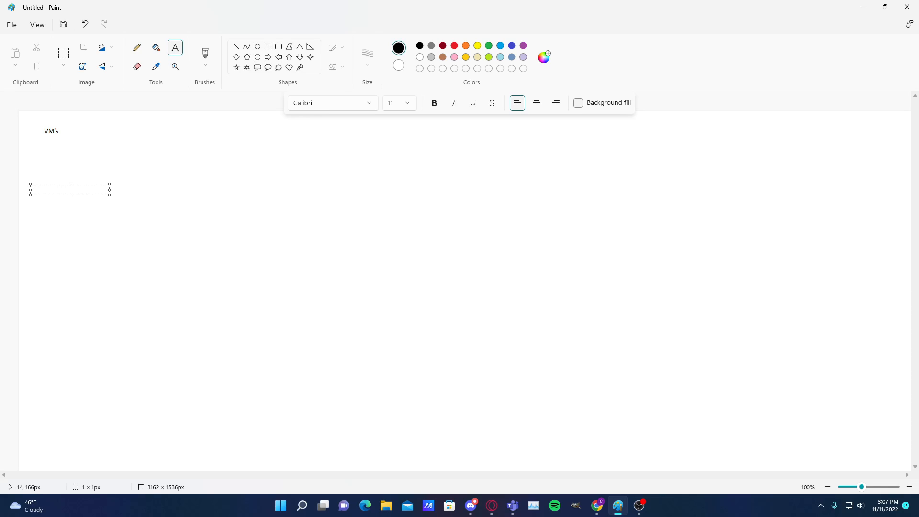
{"action": "type", "text": "Platform a"}
{"action": "key", "text": "BackSpace"}
{"action": "key", "text": "BackSpace"}
{"action": "key", "text": "BackSpace"}
{"action": "key", "text": "BackSpace"}
{"action": "key", "text": "BackSpace"}
{"action": "key", "text": "BackSpace"}
{"action": "key", "text": "BackSpace"}
{"action": "type", "text": "AAS"}
{"action": "key", "text": "Return"}
{"action": "type", "text": "IAAS"}
{"action": "key", "text": "Return"}
{"action": "type", "text": "SAAS"}
Draw a black rectangle of about 427 × 298 px to the right of the PAAS, IAAS, SAAS list
{"action": "left_click", "coordinate": [268, 47]}
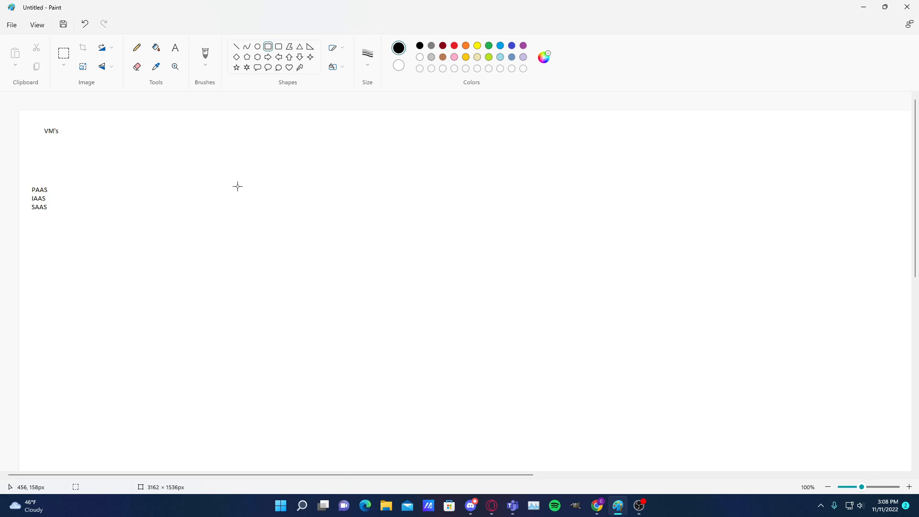
{"action": "left_click_drag", "start_coordinate": [238, 186], "coordinate": [441, 328]}
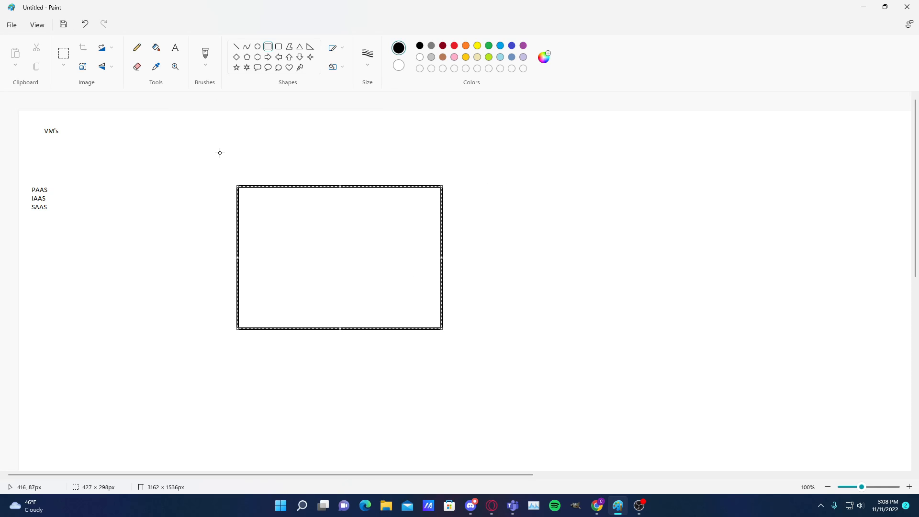
{"action": "left_click", "coordinate": [646, 298]}
Add the text label "VM" inside the rectangle's upper-left corner
{"action": "left_click", "coordinate": [176, 49]}
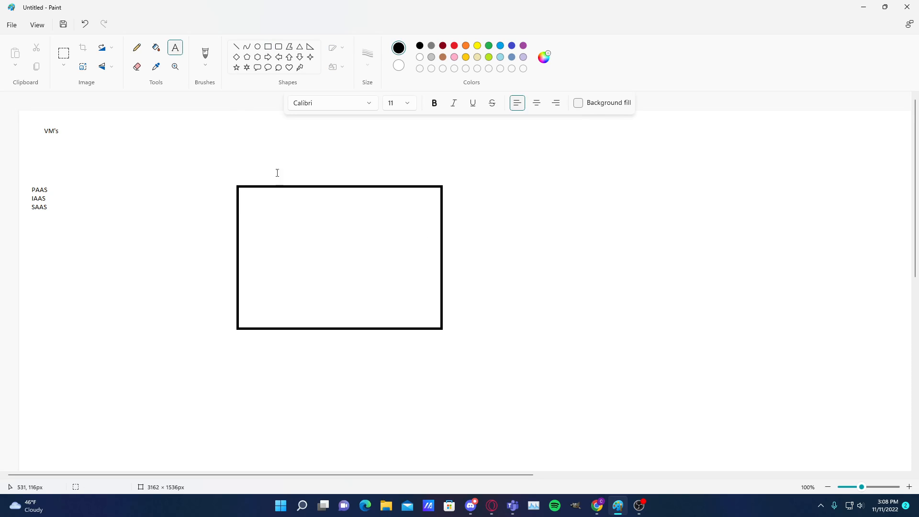
{"action": "left_click", "coordinate": [247, 194]}
{"action": "type", "text": "VM"}
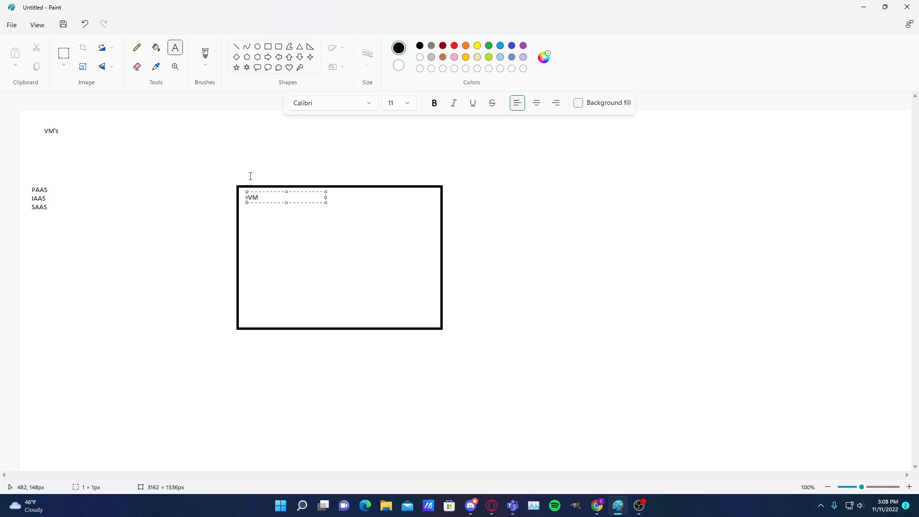
{"action": "left_click", "coordinate": [268, 46]}
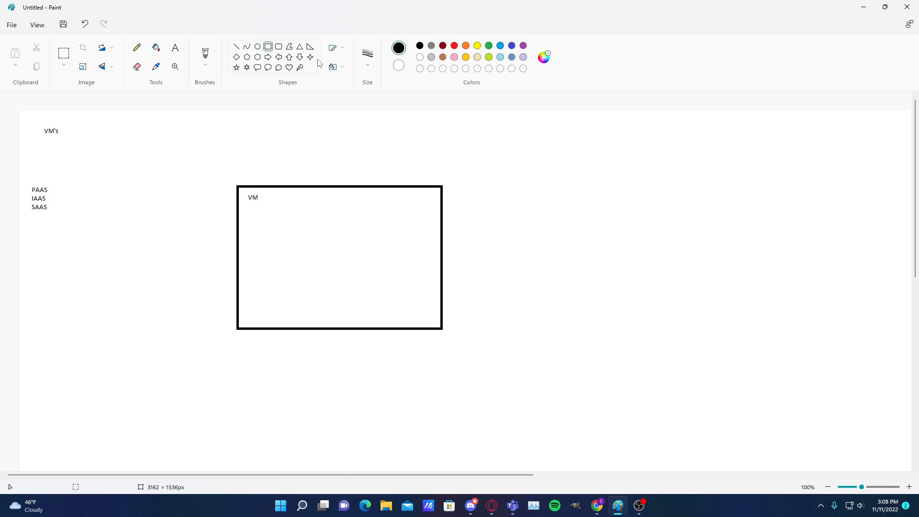
Add a text list beside the rectangle headed "Azure:" with the lines HYP, COMP, NET and STORE
{"action": "left_click", "coordinate": [175, 48]}
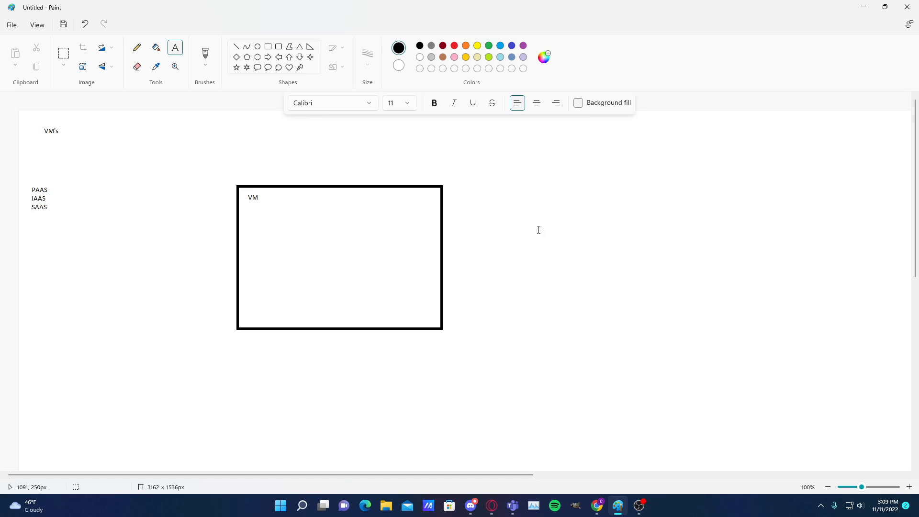
{"action": "left_click", "coordinate": [474, 191]}
{"action": "type", "text": "Azu"}
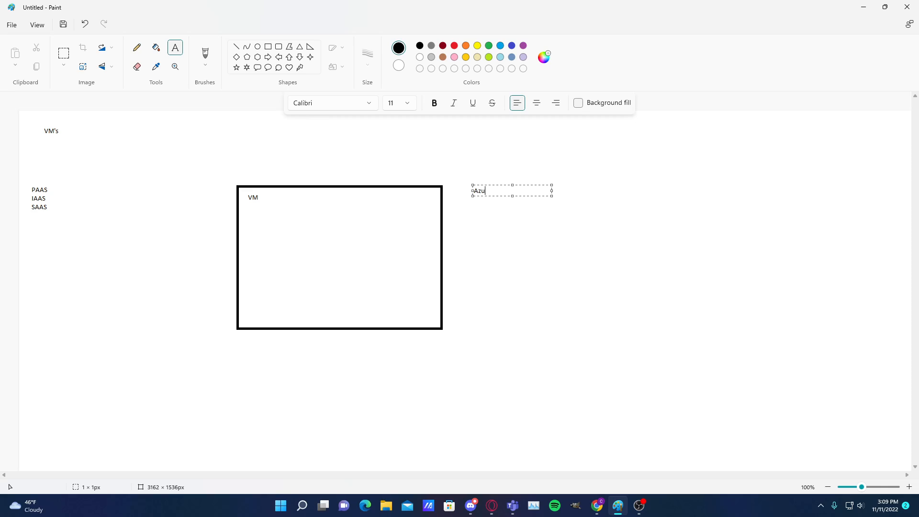
{"action": "type", "text": "re:"}
{"action": "key", "text": "Return"}
{"action": "type", "text": "HYP"}
{"action": "key", "text": "Return"}
{"action": "type", "text": "COMP"}
{"action": "key", "text": "Return"}
{"action": "type", "text": "NET"}
{"action": "key", "text": "Return"}
{"action": "type", "text": "STORE"}
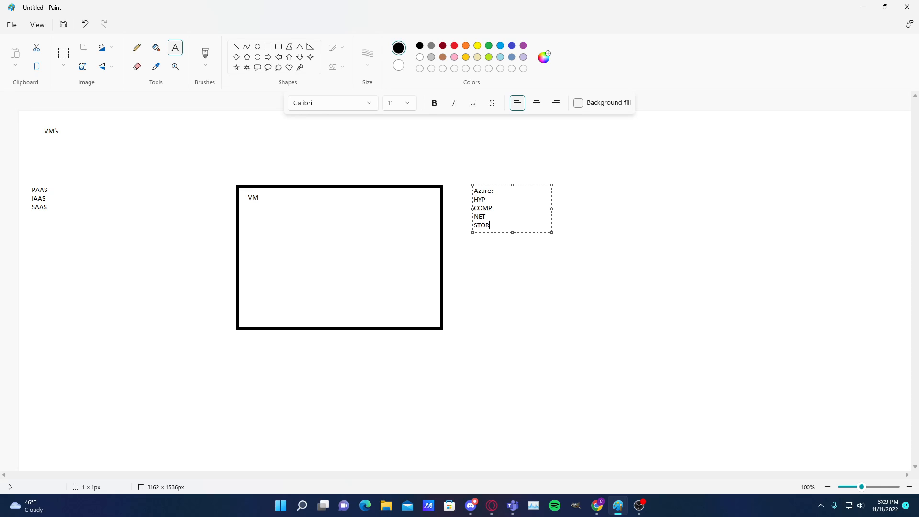
Append, after a blank line, a "You:" section listing Data, Apps, MID, run time and os
{"action": "key", "text": "Return"}
{"action": "key", "text": "Return"}
{"action": "type", "text": "YouL"}
{"action": "key", "text": "BackSpace"}
{"action": "type", "text": ":"}
{"action": "key", "text": "Return"}
{"action": "type", "text": "DAta"}
{"action": "key", "text": "BackSpace"}
{"action": "key", "text": "BackSpace"}
{"action": "key", "text": "BackSpace"}
{"action": "type", "text": "ata"}
{"action": "key", "text": "Return"}
{"action": "type", "text": "Apps"}
{"action": "key", "text": "Return"}
{"action": "type", "text": "Ml"}
{"action": "type", "text": "D"}
{"action": "key", "text": "Return"}
{"action": "type", "text": "run time"}
{"action": "key", "text": "Return"}
{"action": "type", "text": "os"}
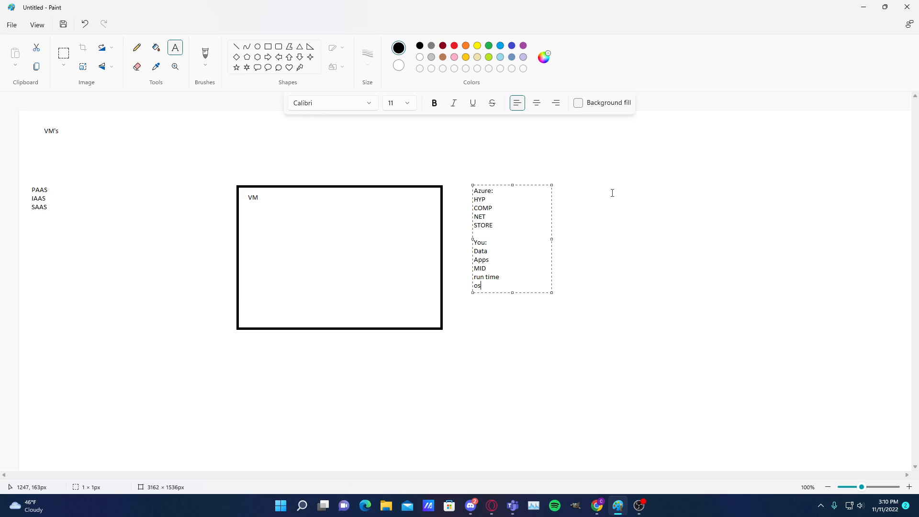
Add a text list to the right of the Azure list with the lines CPU, Sorage, Badwitdh and network
{"action": "left_click", "coordinate": [589, 195]}
{"action": "left_click", "coordinate": [581, 192]}
{"action": "type", "text": "CPU"}
{"action": "key", "text": "Return"}
{"action": "type", "text": "Sorage"}
{"action": "key", "text": "Return"}
{"action": "type", "text": "N"}
{"action": "key", "text": "BackSpace"}
{"action": "type", "text": "Badwitdh"}
{"action": "key", "text": "Return"}
{"action": "type", "text": "network"}
{"action": "key", "text": "Return"}
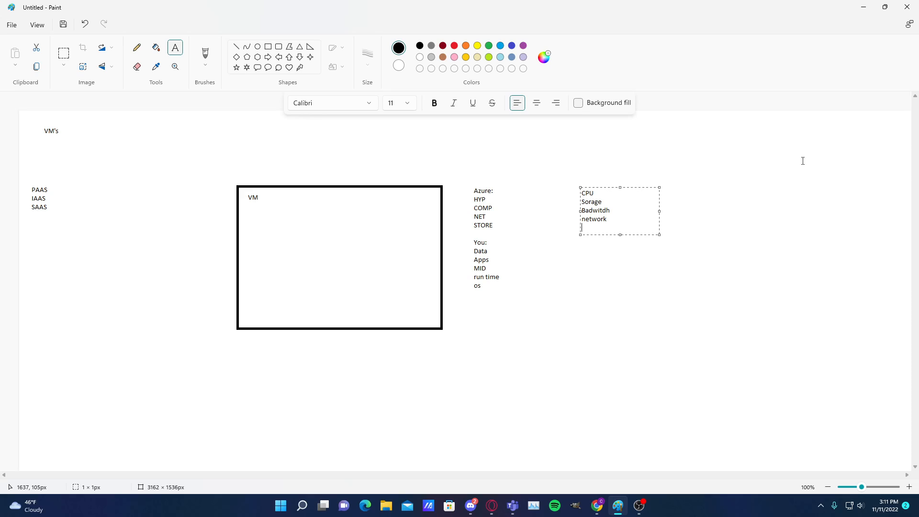
Draw a larger rectangle of about 497 × 389 px enclosing the VM rectangle
{"action": "left_click", "coordinate": [268, 47]}
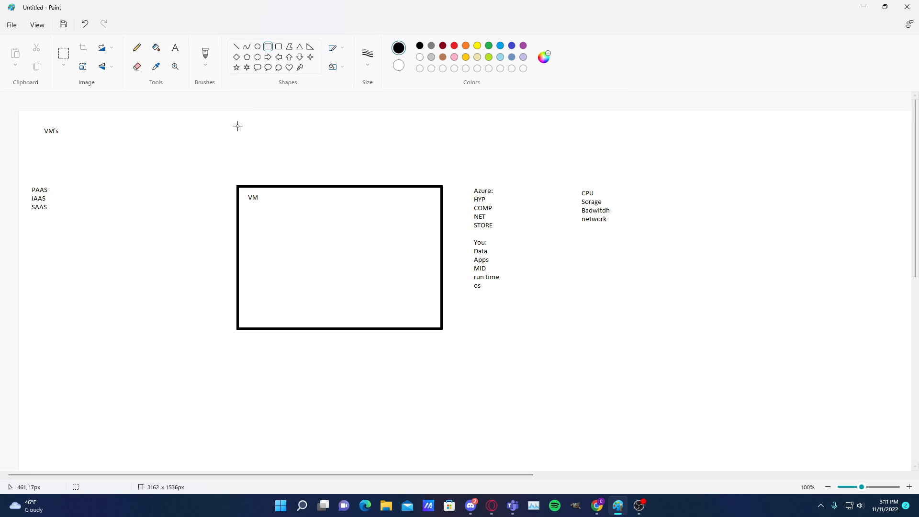
{"action": "left_click_drag", "start_coordinate": [219, 163], "coordinate": [457, 349]}
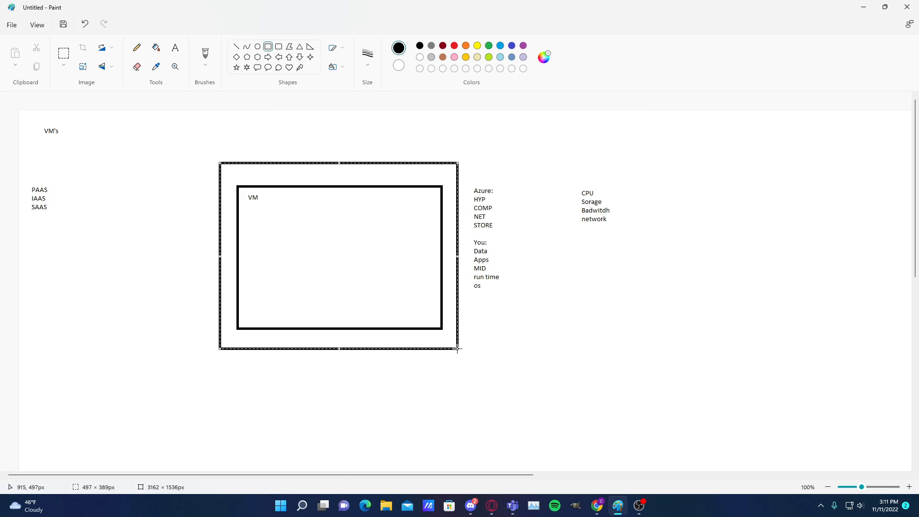
{"action": "left_click", "coordinate": [614, 249]}
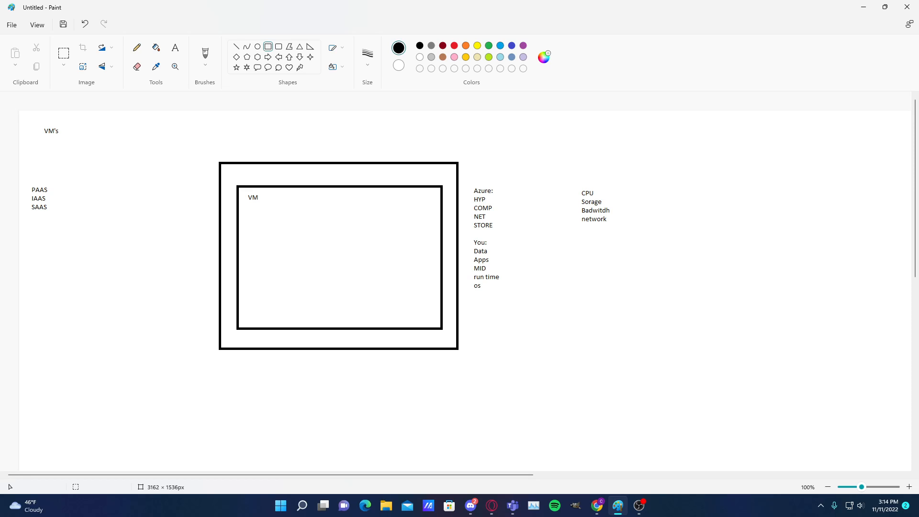
Draw two small boxes, about 48 × 52 px and 60 × 57 px, side by side in the VM rectangle's upper-right area
{"action": "key", "text": "alt+Tab"}
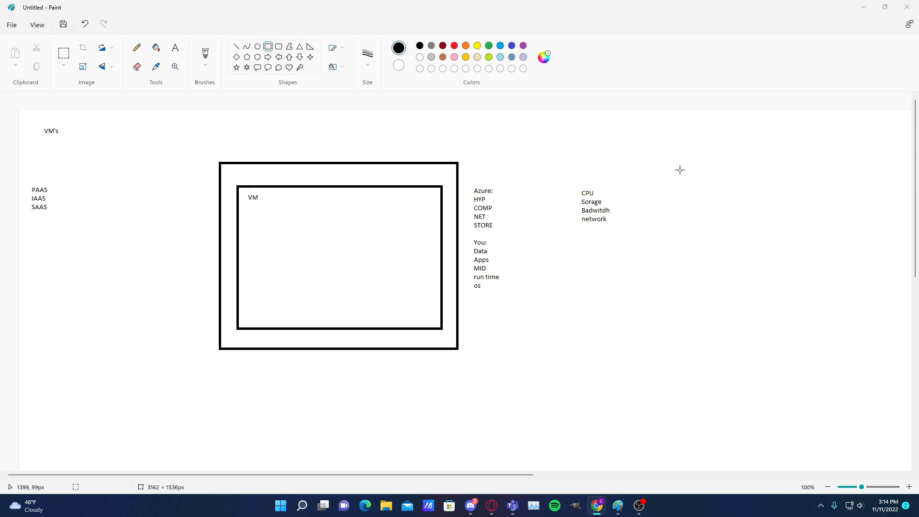
{"action": "left_click", "coordinate": [412, 219]}
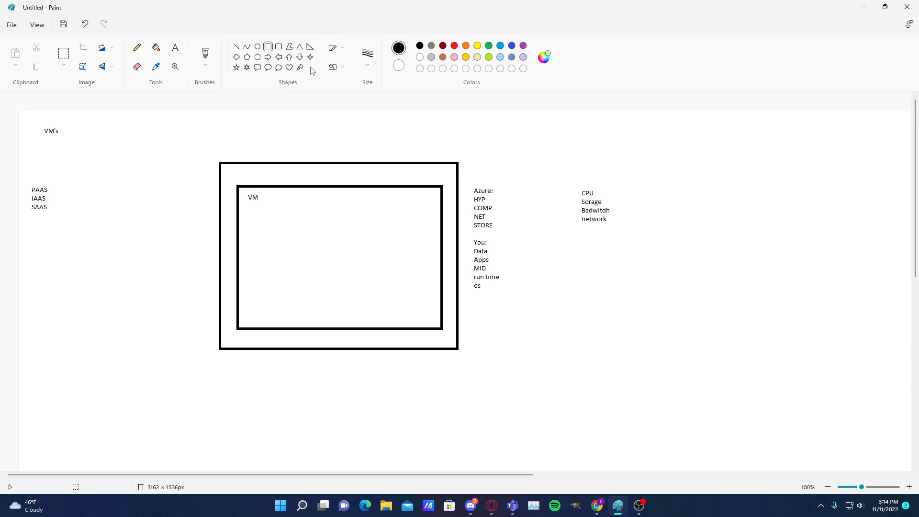
{"action": "left_click_drag", "start_coordinate": [430, 193], "coordinate": [407, 218]}
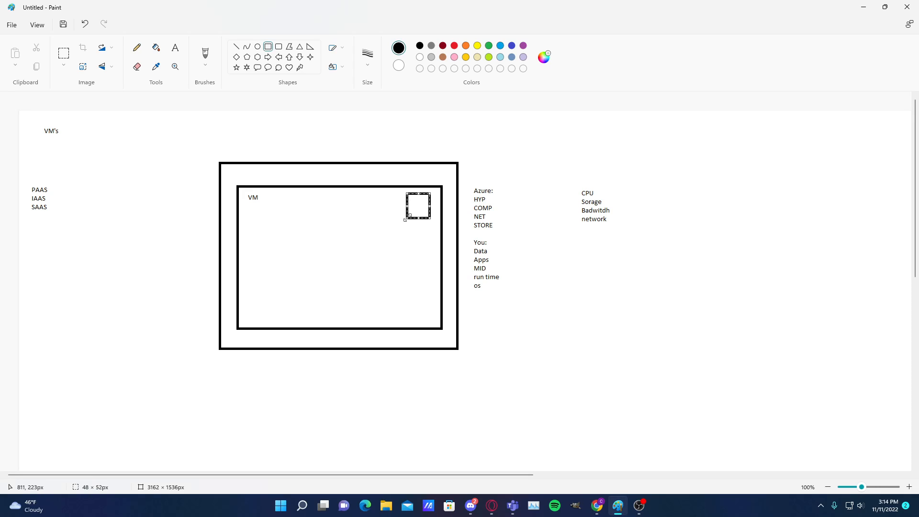
{"action": "left_click", "coordinate": [598, 211]}
{"action": "mouse_move", "coordinate": [395, 192]}
{"action": "left_mouse_down"}
{"action": "mouse_move", "coordinate": [362, 211]}
{"action": "mouse_move", "coordinate": [362, 220]}
{"action": "mouse_move", "coordinate": [380, 217]}
{"action": "mouse_move", "coordinate": [366, 220]}
{"action": "left_mouse_up"}
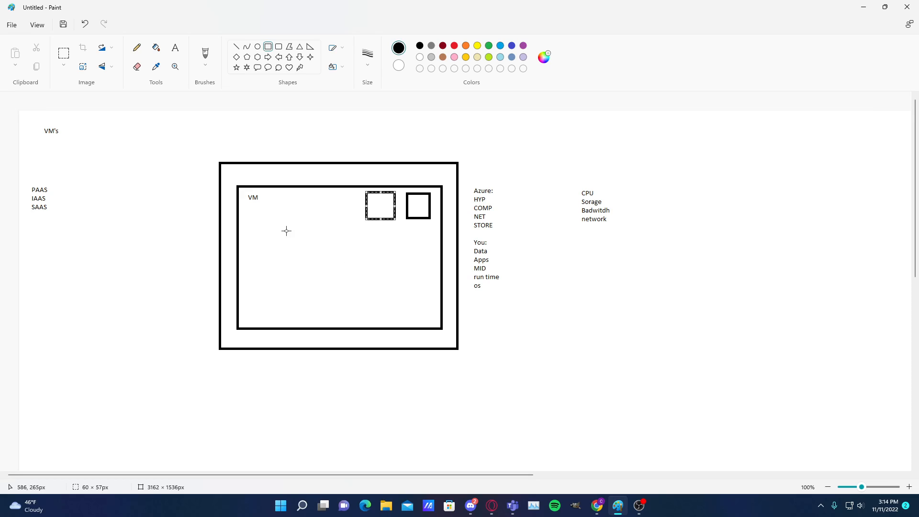
{"action": "left_click", "coordinate": [577, 174]}
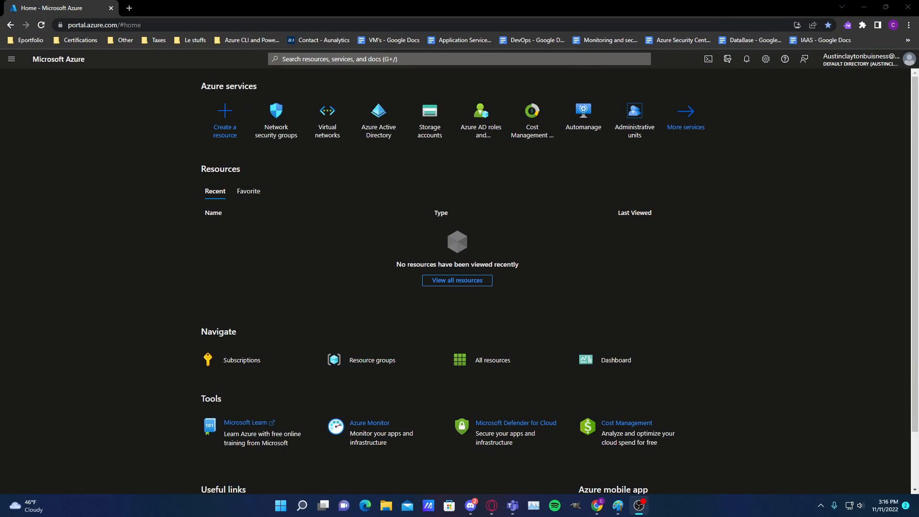
{"action": "left_click", "coordinate": [587, 60]}
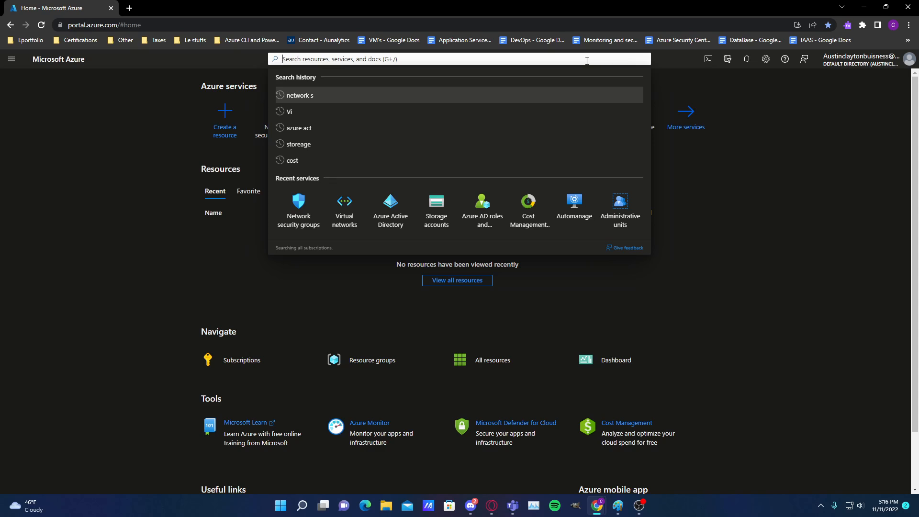
{"action": "type", "text": "spc"}
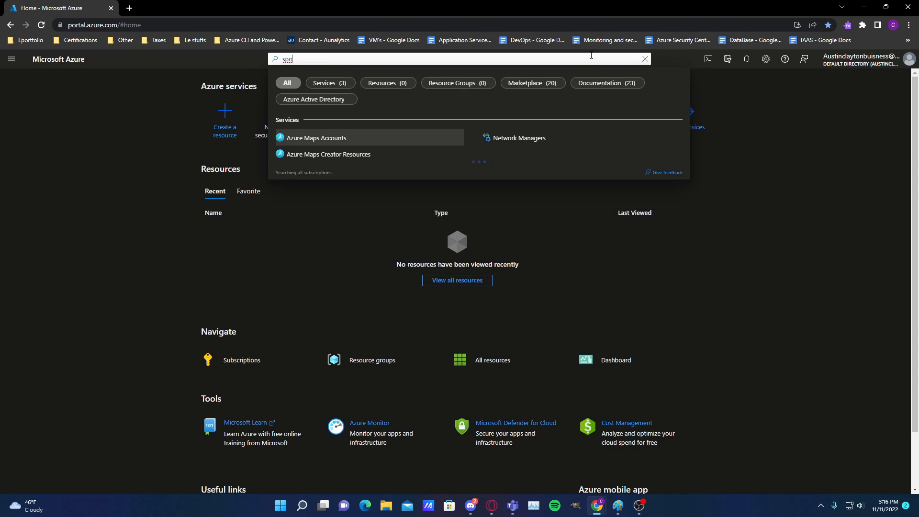
{"action": "type", "text": "t"}
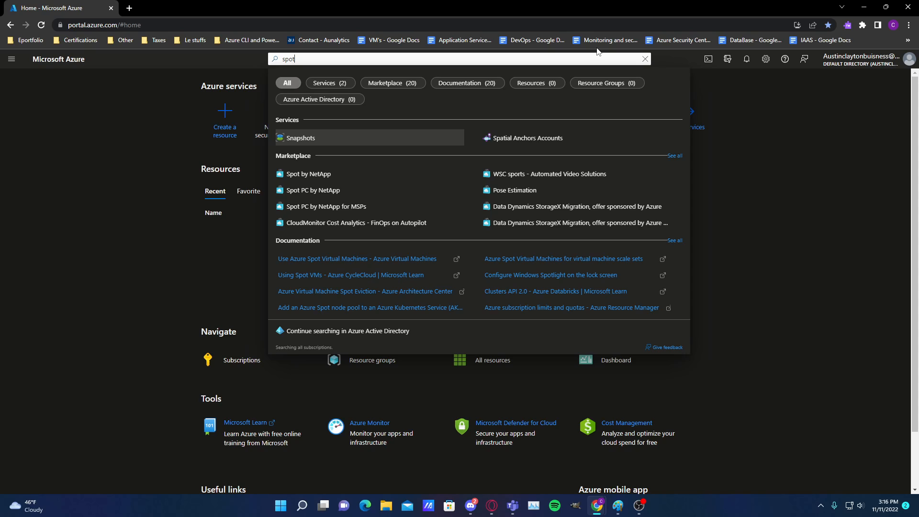
{"action": "key", "text": "BackSpace"}
{"action": "key", "text": "BackSpace"}
{"action": "key", "text": "BackSpace"}
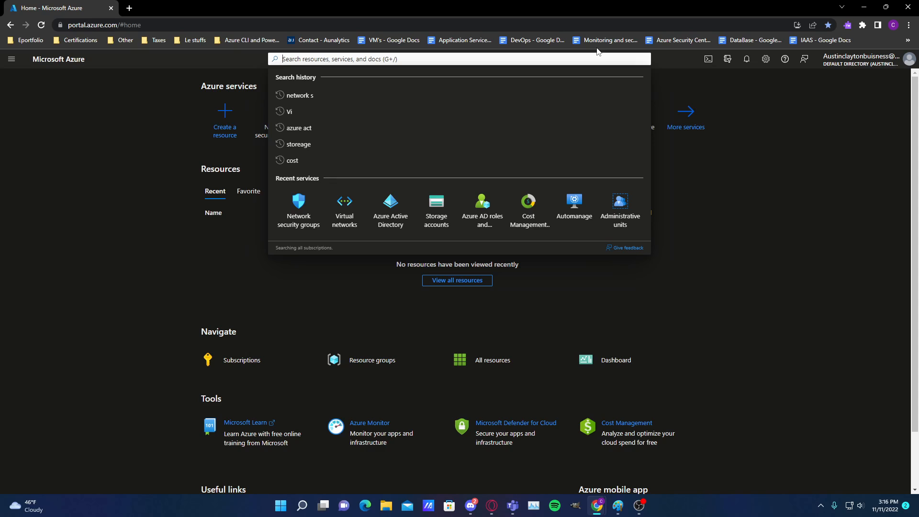
Find the Virtual machines service by searching for "v" and start creating an Azure virtual machine
{"action": "type", "text": "v"}
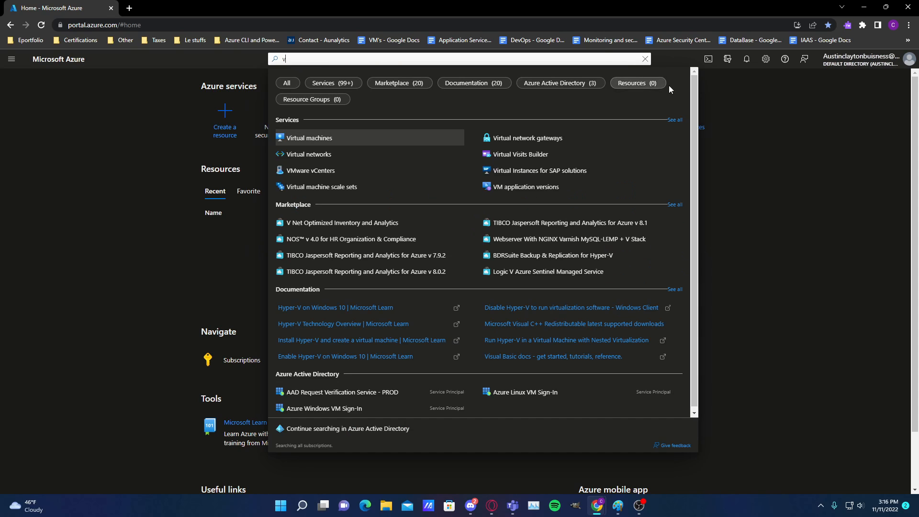
{"action": "left_click", "coordinate": [378, 140]}
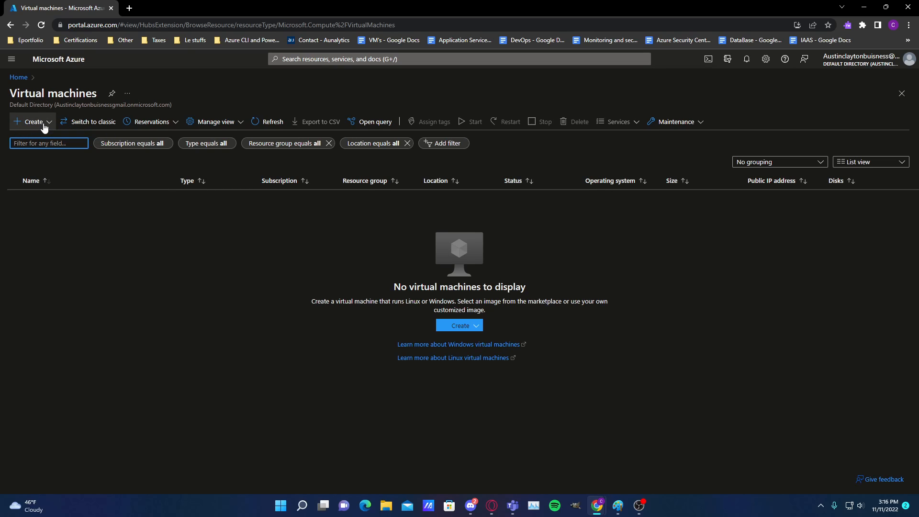
{"action": "left_click", "coordinate": [16, 122]}
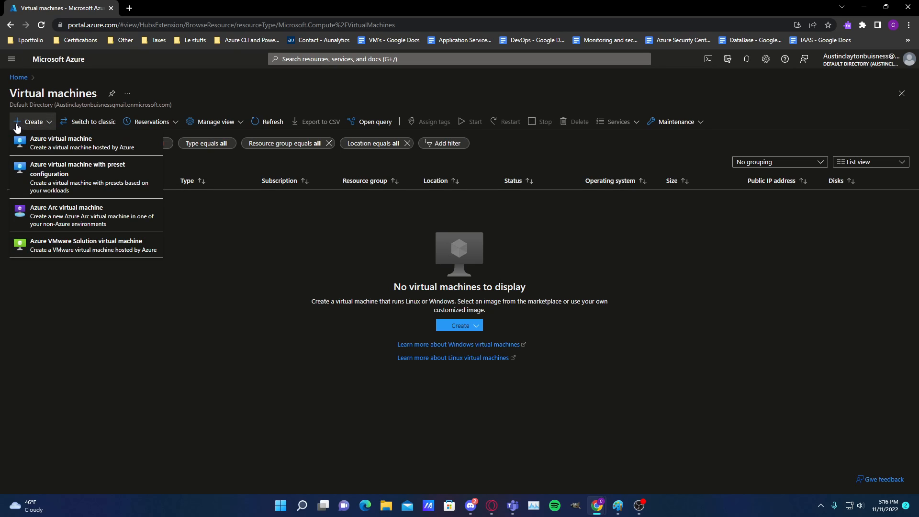
{"action": "left_click", "coordinate": [77, 141]}
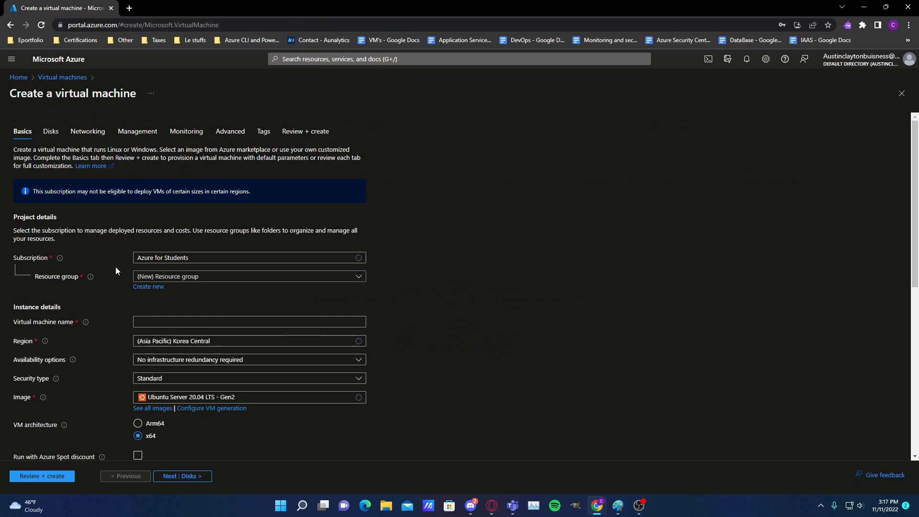
Enable Run with Azure Spot discount for the new virtual machine and bring its eviction options into view
{"action": "scroll", "coordinate": [180, 244], "scroll_direction": "down", "scroll_amount": 2}
{"action": "scroll", "coordinate": [149, 268], "scroll_direction": "down", "scroll_amount": 1}
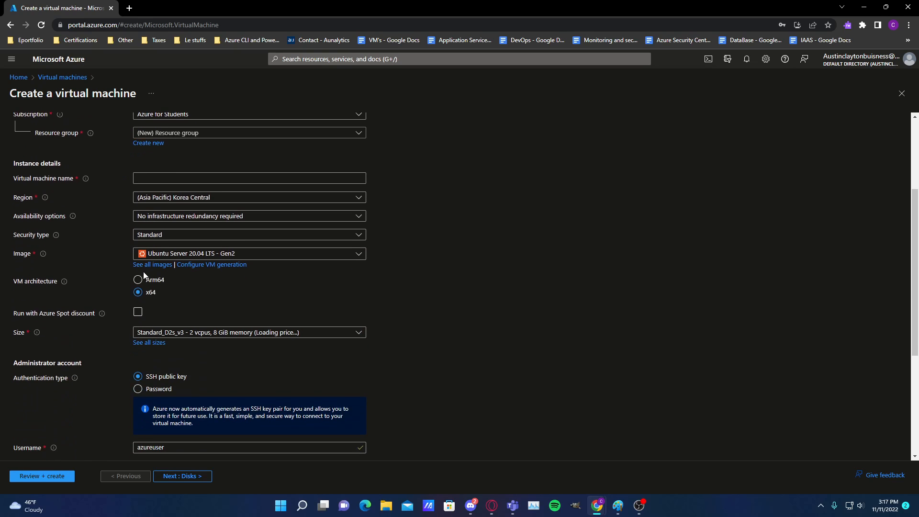
{"action": "scroll", "coordinate": [139, 280], "scroll_direction": "down", "scroll_amount": 3}
{"action": "scroll", "coordinate": [131, 291], "scroll_direction": "down", "scroll_amount": 1}
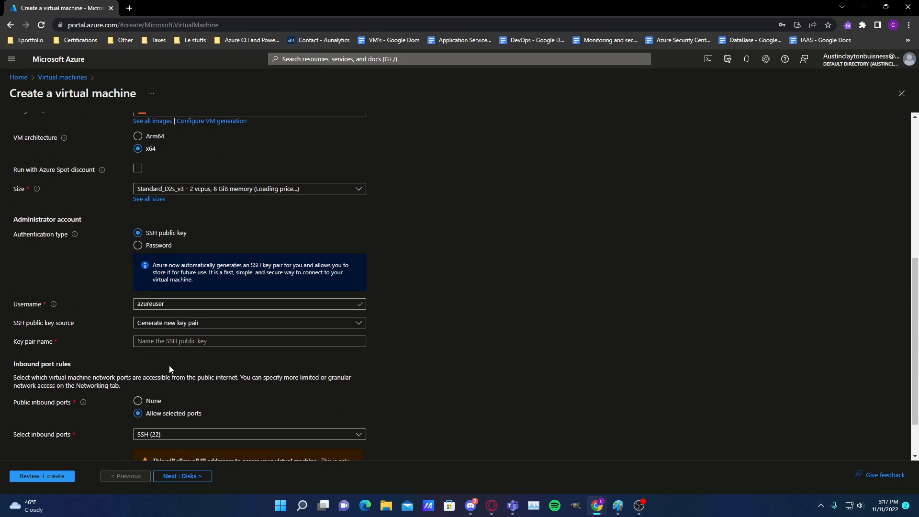
{"action": "scroll", "coordinate": [168, 366], "scroll_direction": "down", "scroll_amount": 1}
{"action": "scroll", "coordinate": [144, 335], "scroll_direction": "up", "scroll_amount": 7}
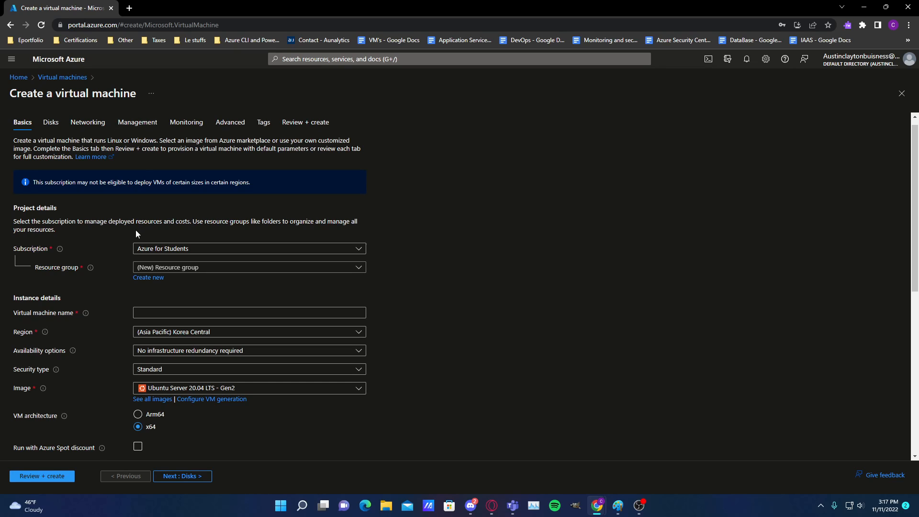
{"action": "scroll", "coordinate": [110, 281], "scroll_direction": "down", "scroll_amount": 2}
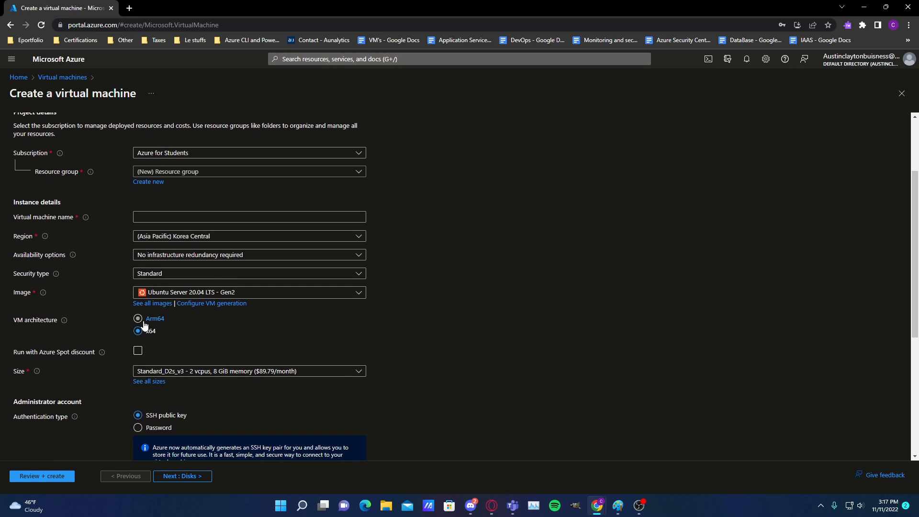
{"action": "left_click", "coordinate": [139, 352]}
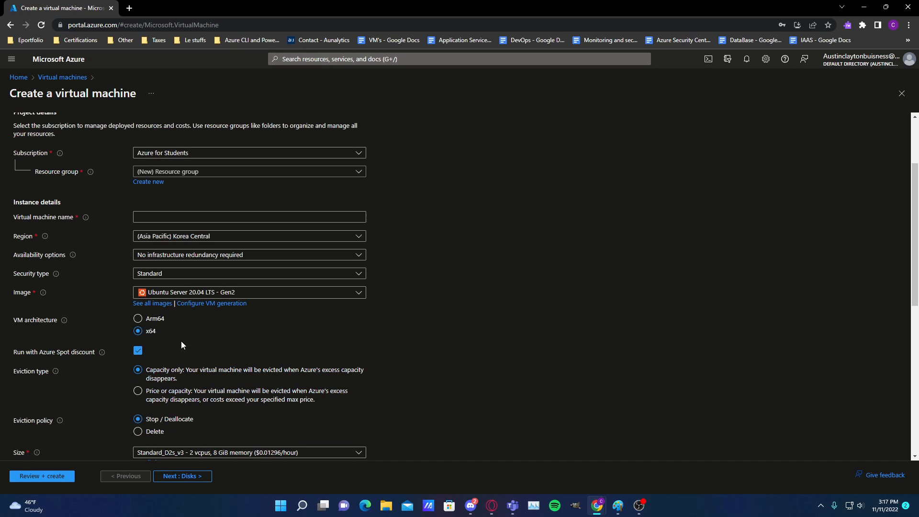
{"action": "scroll", "coordinate": [192, 383], "scroll_direction": "down", "scroll_amount": 3}
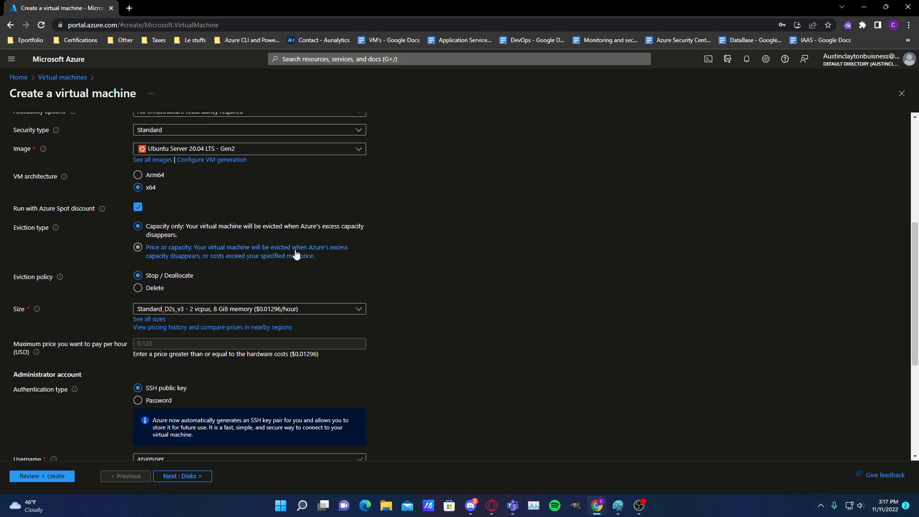
Examine the Azure Spot pricing history and compare prices and eviction rates for Korea Central, Korea South and Japan West
{"action": "left_click", "coordinate": [189, 328]}
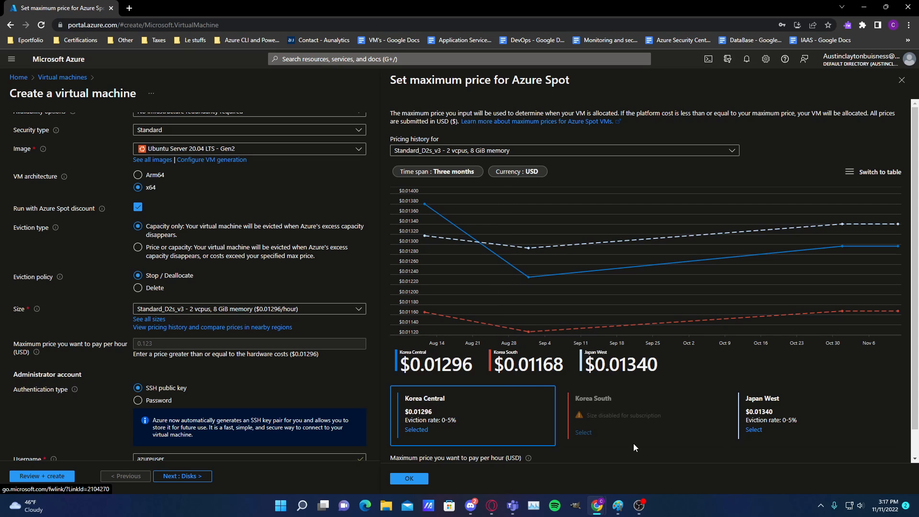
{"action": "scroll", "coordinate": [613, 432], "scroll_direction": "down", "scroll_amount": 1}
{"action": "mouse_move", "coordinate": [529, 431]}
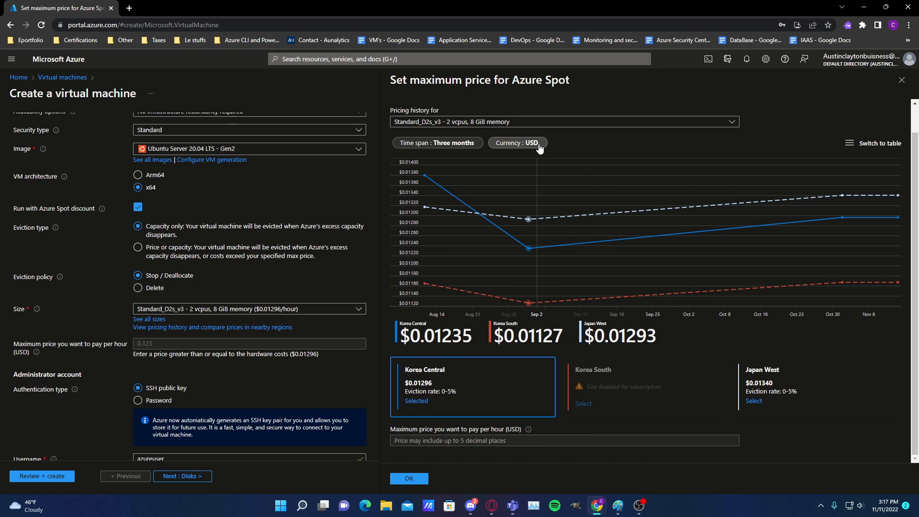
{"action": "scroll", "coordinate": [557, 331], "scroll_direction": "up", "scroll_amount": 1}
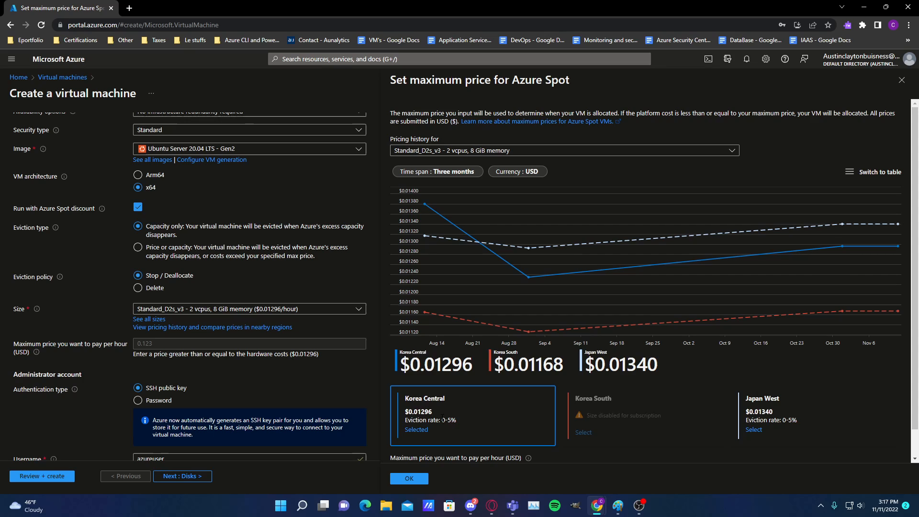
{"action": "mouse_move", "coordinate": [442, 420]}
{"action": "left_mouse_down"}
{"action": "mouse_move", "coordinate": [815, 428]}
{"action": "mouse_move", "coordinate": [548, 384]}
{"action": "mouse_move", "coordinate": [435, 406]}
{"action": "left_mouse_up"}
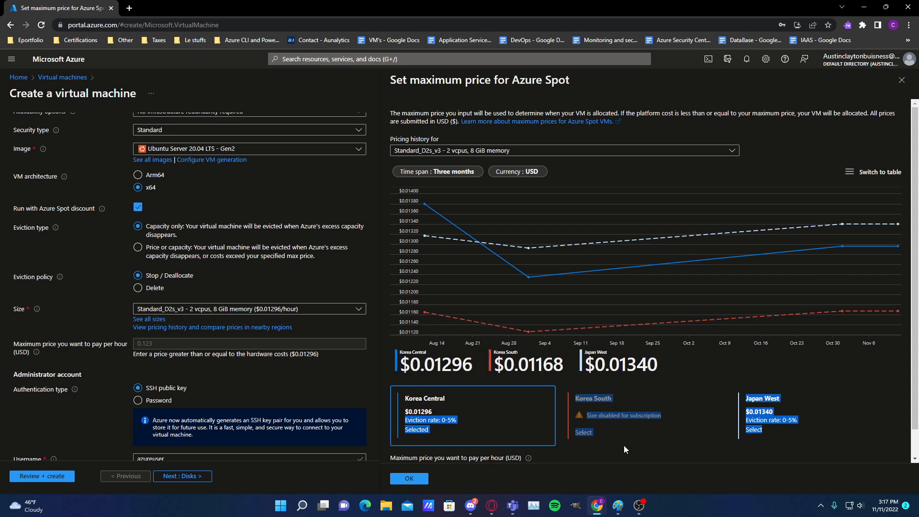
{"action": "left_click_drag", "start_coordinate": [624, 444], "coordinate": [594, 400]}
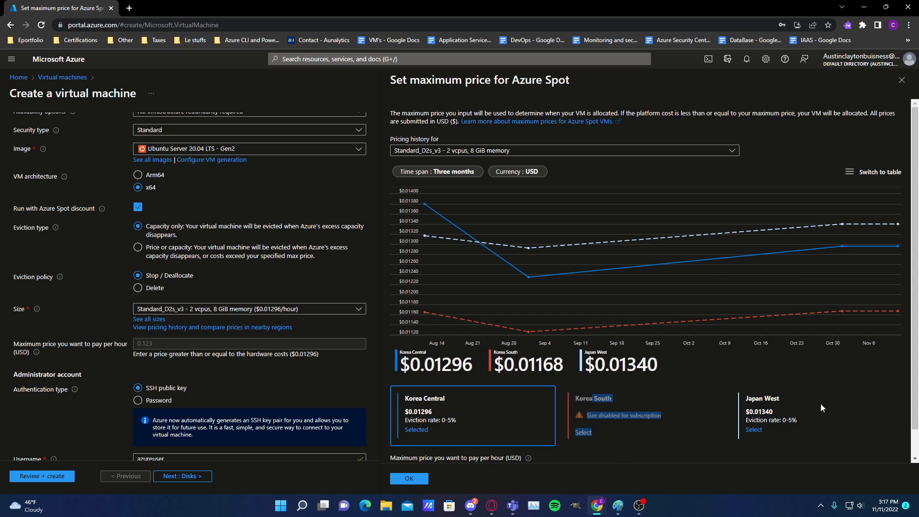
{"action": "left_click_drag", "start_coordinate": [815, 433], "coordinate": [742, 398]}
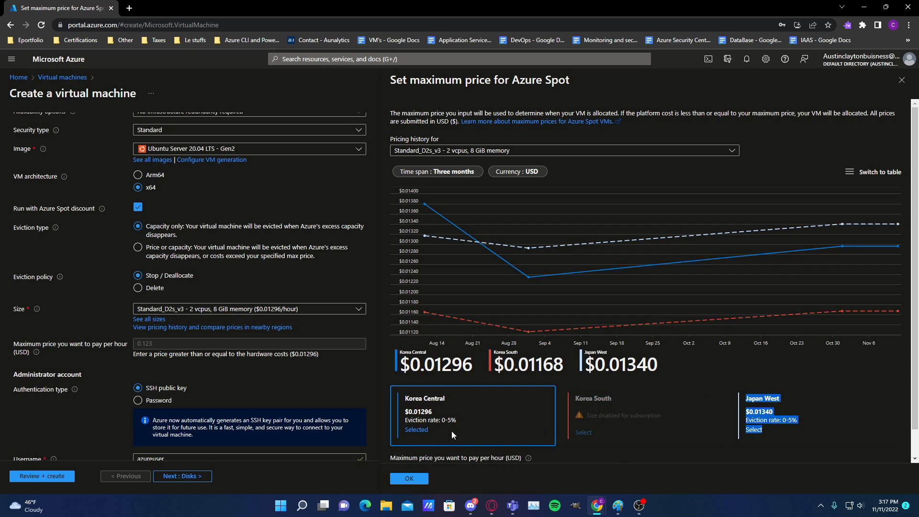
{"action": "left_click_drag", "start_coordinate": [454, 434], "coordinate": [397, 398]}
{"action": "left_click", "coordinate": [494, 423]}
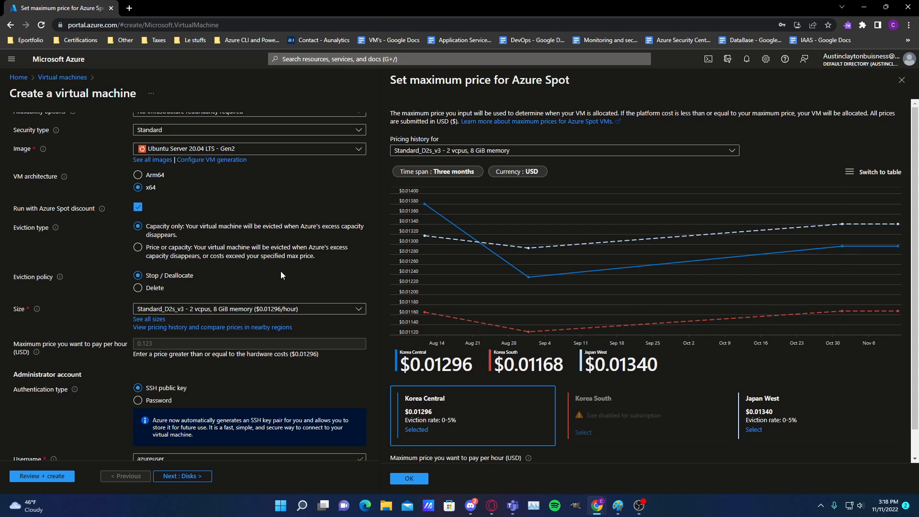
{"action": "left_click", "coordinate": [273, 252]}
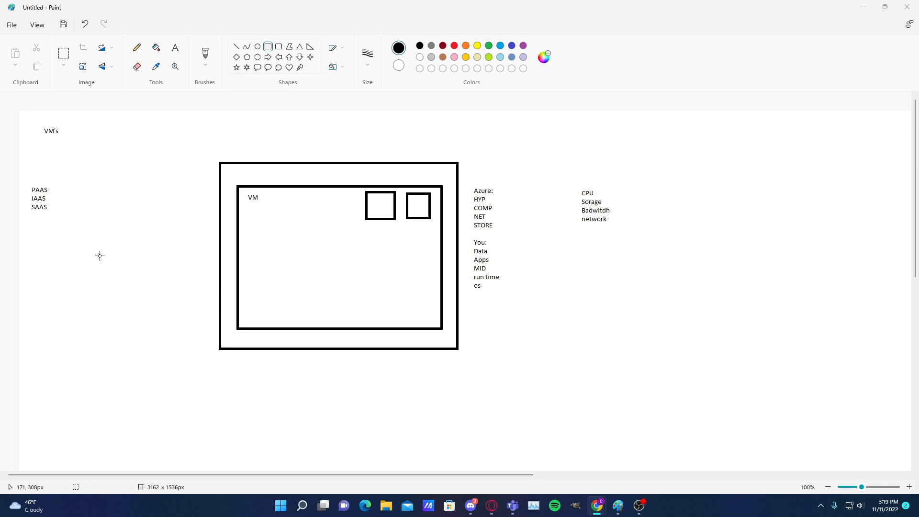
Switch to Paint and draw a small box on the VM rectangle's left edge with a line of about 118 × 25 px running left from it
{"action": "left_click", "coordinate": [237, 201]}
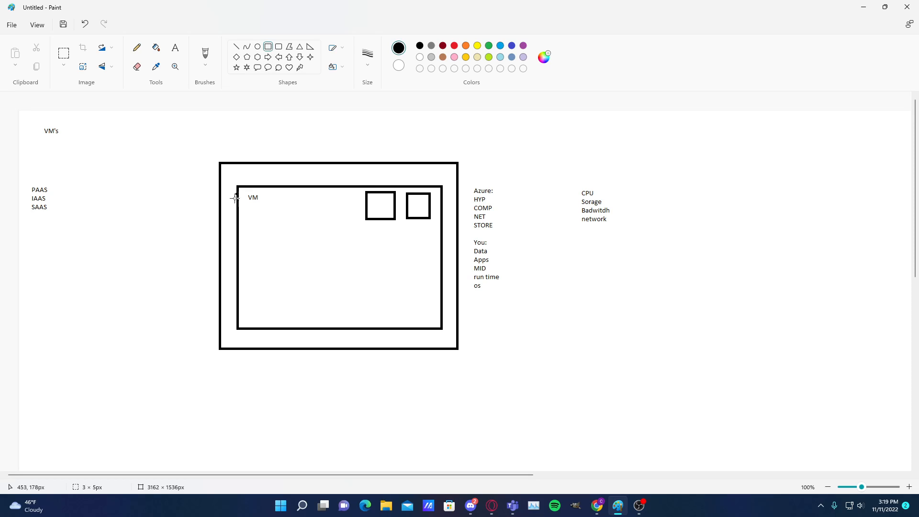
{"action": "mouse_move", "coordinate": [237, 193]}
{"action": "left_mouse_down"}
{"action": "mouse_move", "coordinate": [228, 229]}
{"action": "mouse_move", "coordinate": [171, 199]}
{"action": "left_mouse_up"}
{"action": "left_click", "coordinate": [236, 47]}
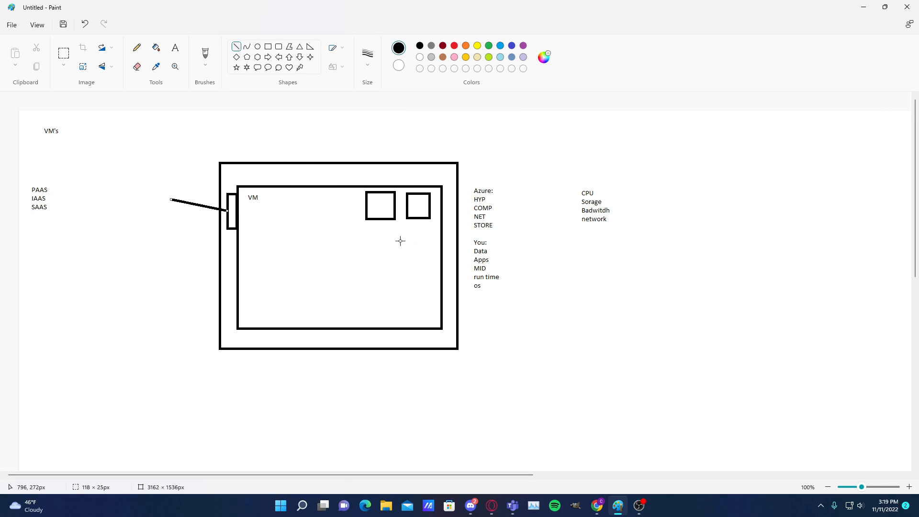
Draw a tall rectangle of about 134 × 474 px left of the VM diagram, with a rectangle of about 92 × 199 px inside its upper part
{"action": "left_click", "coordinate": [268, 47]}
{"action": "left_click_drag", "start_coordinate": [177, 131], "coordinate": [113, 358]}
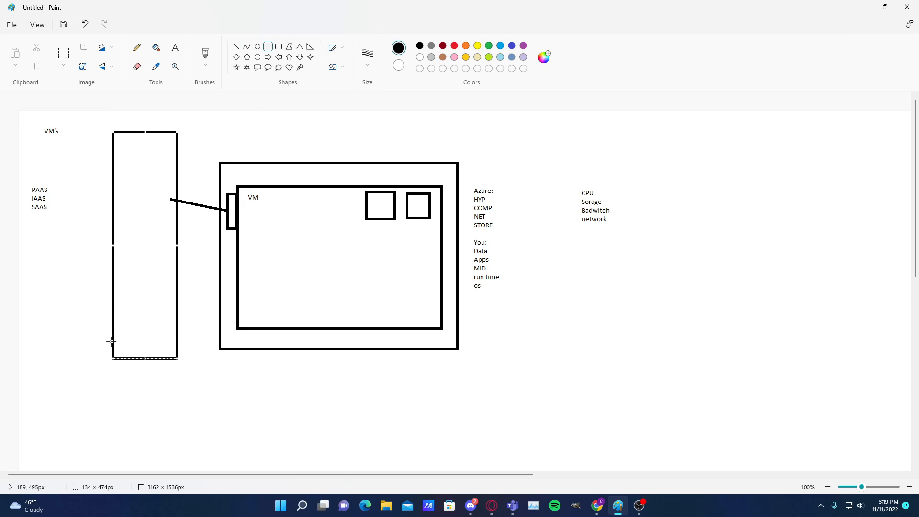
{"action": "left_click", "coordinate": [269, 48]}
{"action": "left_click_drag", "start_coordinate": [171, 143], "coordinate": [127, 238]}
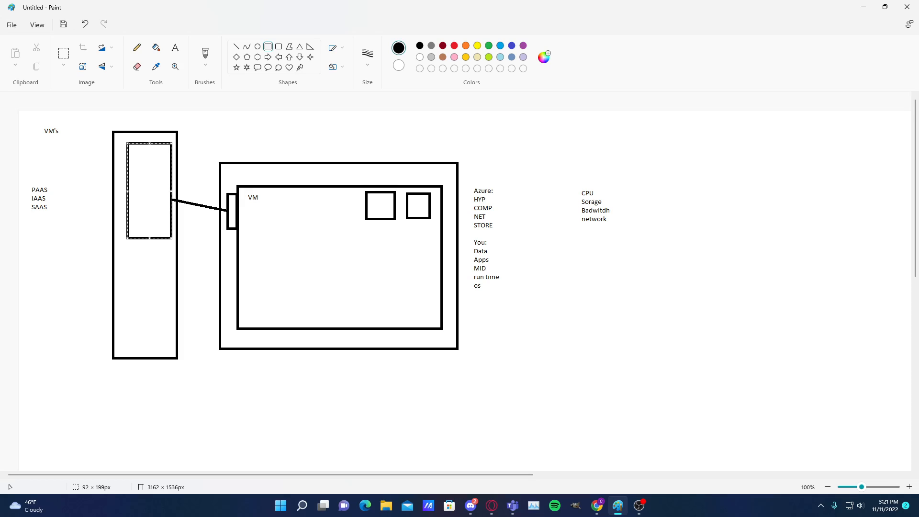
Add a text label reading "Planned" and "Unplanned", separated by a blank line, below the "You" list
{"action": "left_click", "coordinate": [175, 48]}
{"action": "left_click", "coordinate": [543, 335]}
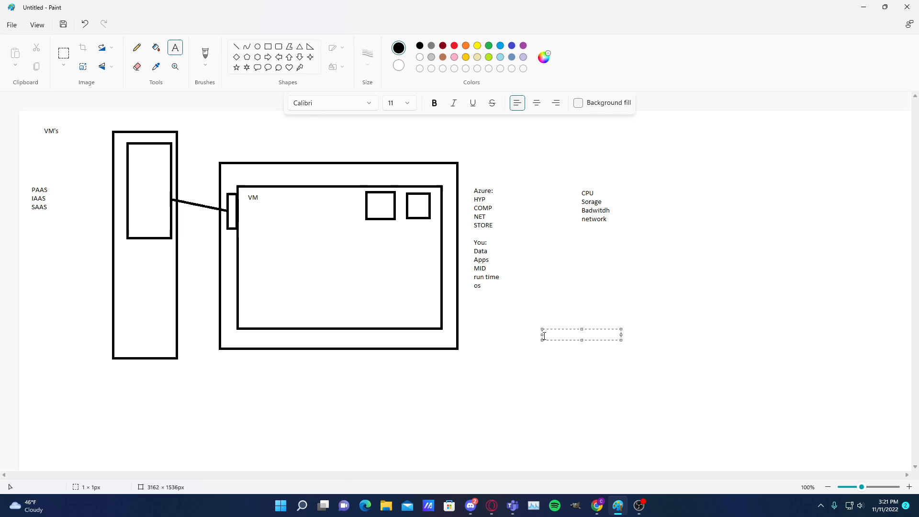
{"action": "type", "text": "Planned"}
{"action": "key", "text": "Return"}
{"action": "right_click", "coordinate": [543, 341]}
{"action": "left_click", "coordinate": [611, 342]}
{"action": "key", "text": "Return"}
{"action": "type", "text": "Unplanned"}
{"action": "left_click_drag", "start_coordinate": [597, 330], "coordinate": [531, 319]}
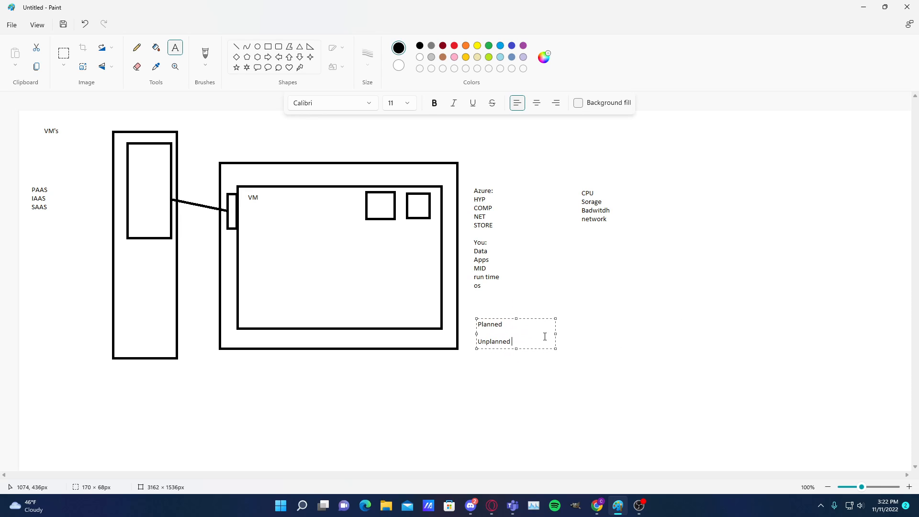
{"action": "left_click", "coordinate": [626, 372]}
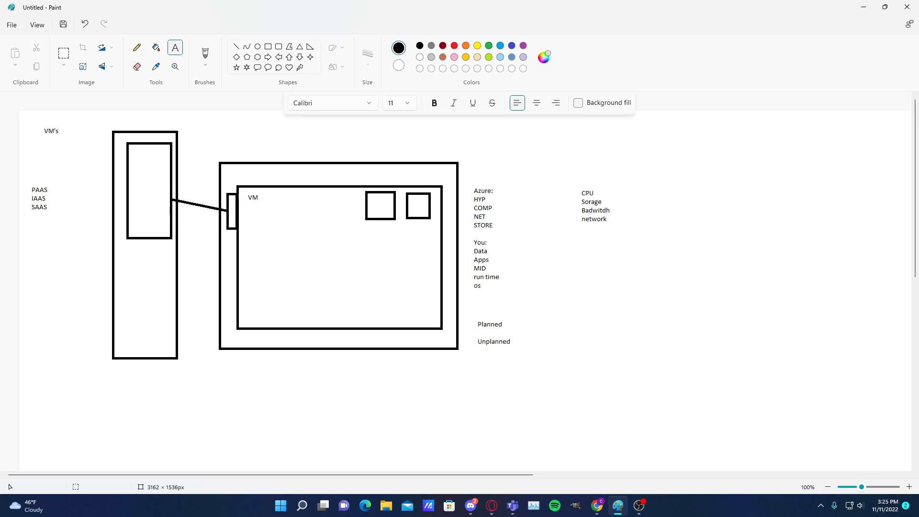
Sketch a freehand pencil rectangle below the CPU list and an open outline around its top and sides
{"action": "left_click", "coordinate": [205, 53]}
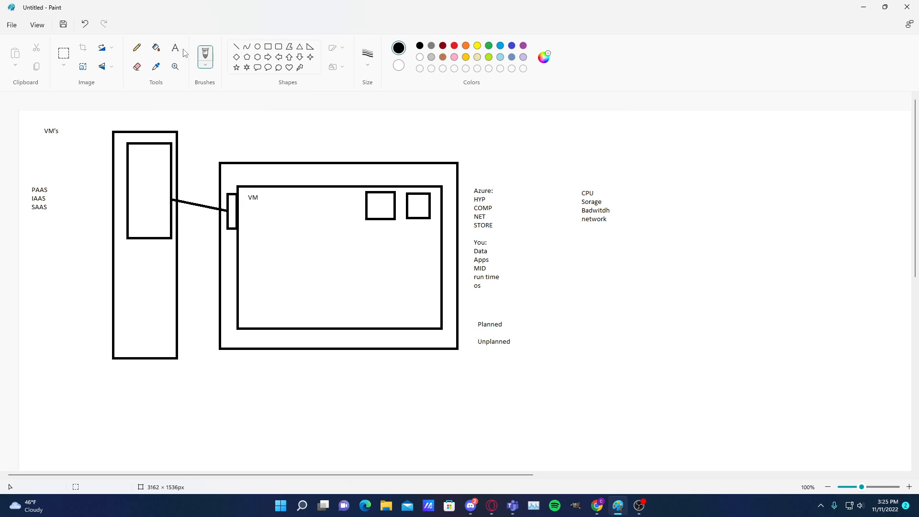
{"action": "left_click", "coordinate": [138, 48]}
{"action": "mouse_move", "coordinate": [618, 298]}
{"action": "left_mouse_down"}
{"action": "mouse_move", "coordinate": [619, 284]}
{"action": "mouse_move", "coordinate": [765, 293]}
{"action": "mouse_move", "coordinate": [770, 389]}
{"action": "mouse_move", "coordinate": [673, 393]}
{"action": "mouse_move", "coordinate": [626, 354]}
{"action": "mouse_move", "coordinate": [621, 278]}
{"action": "left_mouse_up"}
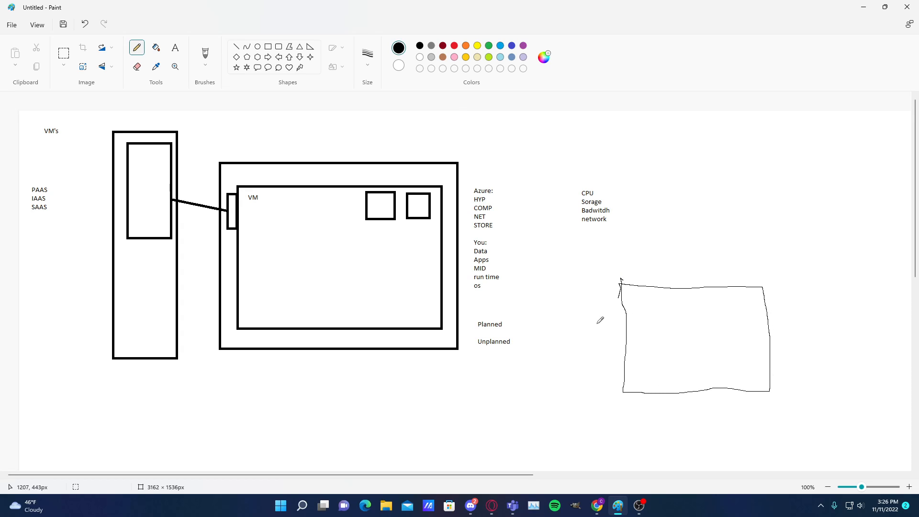
{"action": "mouse_move", "coordinate": [593, 329]}
{"action": "left_mouse_down"}
{"action": "mouse_move", "coordinate": [594, 277]}
{"action": "mouse_move", "coordinate": [752, 263]}
{"action": "mouse_move", "coordinate": [840, 326]}
{"action": "left_mouse_up"}
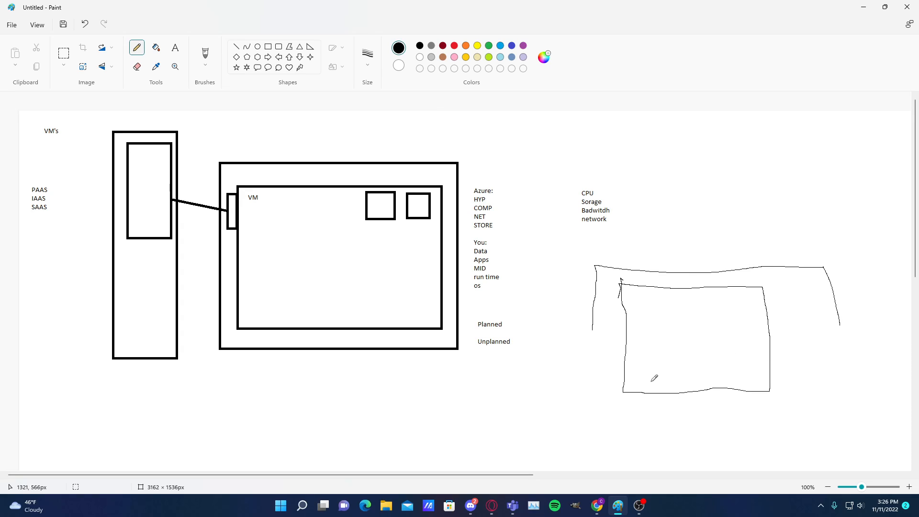
Sketch a wide, flat freehand box just below the pencil rectangle
{"action": "scroll", "coordinate": [651, 364], "scroll_direction": "down", "scroll_amount": 2}
{"action": "left_click_drag", "start_coordinate": [629, 314], "coordinate": [689, 354]}
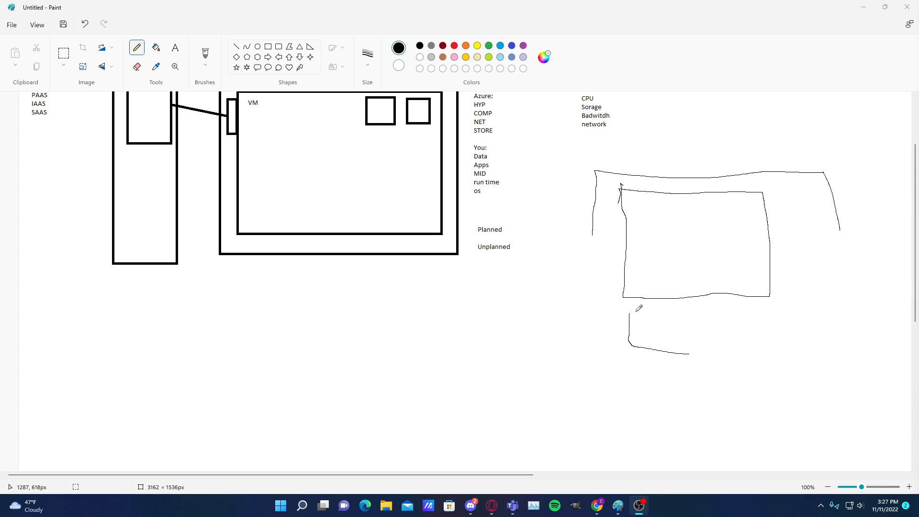
{"action": "left_click_drag", "start_coordinate": [630, 315], "coordinate": [662, 317]}
{"action": "left_click_drag", "start_coordinate": [784, 319], "coordinate": [629, 320]}
{"action": "mouse_move", "coordinate": [691, 353]}
{"action": "left_mouse_down"}
{"action": "mouse_move", "coordinate": [792, 342]}
{"action": "mouse_move", "coordinate": [786, 312]}
{"action": "left_mouse_up"}
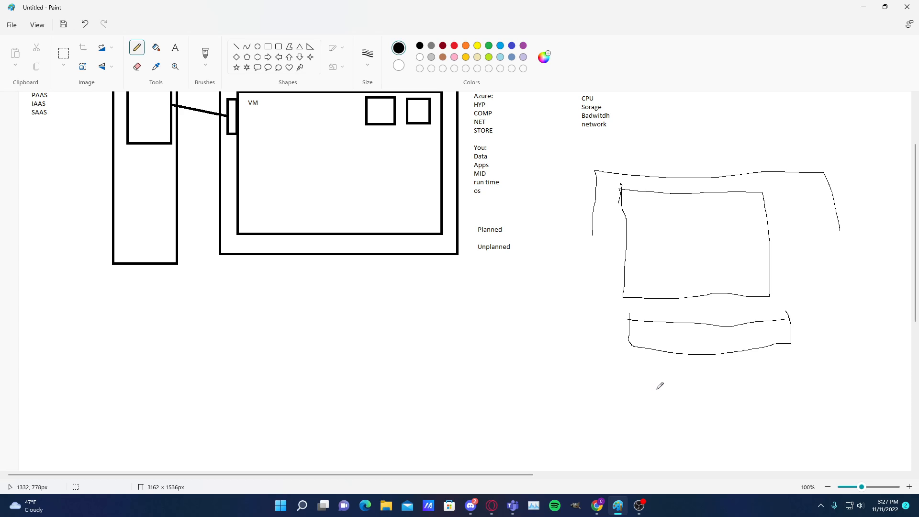
Sketch another box below the flat one, containing nested small boxes linked by a short line to a neighbouring small box
{"action": "mouse_move", "coordinate": [636, 373]}
{"action": "left_mouse_down"}
{"action": "mouse_move", "coordinate": [644, 431]}
{"action": "mouse_move", "coordinate": [768, 425]}
{"action": "mouse_move", "coordinate": [758, 368]}
{"action": "mouse_move", "coordinate": [649, 367]}
{"action": "mouse_move", "coordinate": [642, 386]}
{"action": "left_mouse_up"}
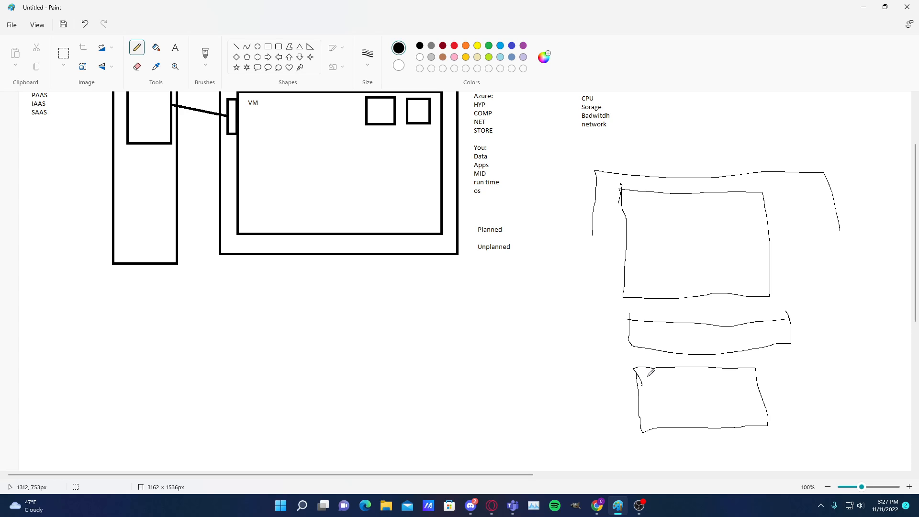
{"action": "mouse_move", "coordinate": [648, 376]}
{"action": "left_mouse_down"}
{"action": "mouse_move", "coordinate": [657, 414]}
{"action": "mouse_move", "coordinate": [681, 410]}
{"action": "mouse_move", "coordinate": [679, 378]}
{"action": "mouse_move", "coordinate": [649, 377]}
{"action": "mouse_move", "coordinate": [671, 394]}
{"action": "mouse_move", "coordinate": [671, 383]}
{"action": "mouse_move", "coordinate": [658, 389]}
{"action": "left_mouse_up"}
{"action": "left_click_drag", "start_coordinate": [657, 385], "coordinate": [671, 380]}
{"action": "mouse_move", "coordinate": [700, 381]}
{"action": "left_mouse_down"}
{"action": "mouse_move", "coordinate": [688, 382]}
{"action": "mouse_move", "coordinate": [695, 397]}
{"action": "mouse_move", "coordinate": [700, 380]}
{"action": "mouse_move", "coordinate": [680, 387]}
{"action": "left_mouse_up"}
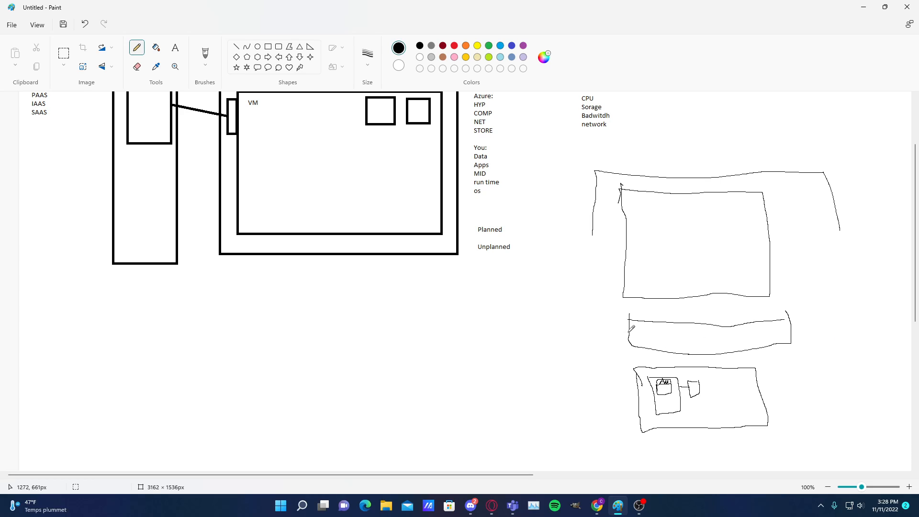
Sketch several small shapes inside the flat box and connect one with a line to the nested boxes below
{"action": "left_click_drag", "start_coordinate": [638, 325], "coordinate": [643, 333]}
{"action": "mouse_move", "coordinate": [656, 327]}
{"action": "left_mouse_down"}
{"action": "mouse_move", "coordinate": [656, 349]}
{"action": "mouse_move", "coordinate": [676, 342]}
{"action": "mouse_move", "coordinate": [671, 326]}
{"action": "mouse_move", "coordinate": [657, 328]}
{"action": "left_mouse_up"}
{"action": "left_click_drag", "start_coordinate": [708, 331], "coordinate": [708, 328]}
{"action": "left_click_drag", "start_coordinate": [676, 343], "coordinate": [668, 377]}
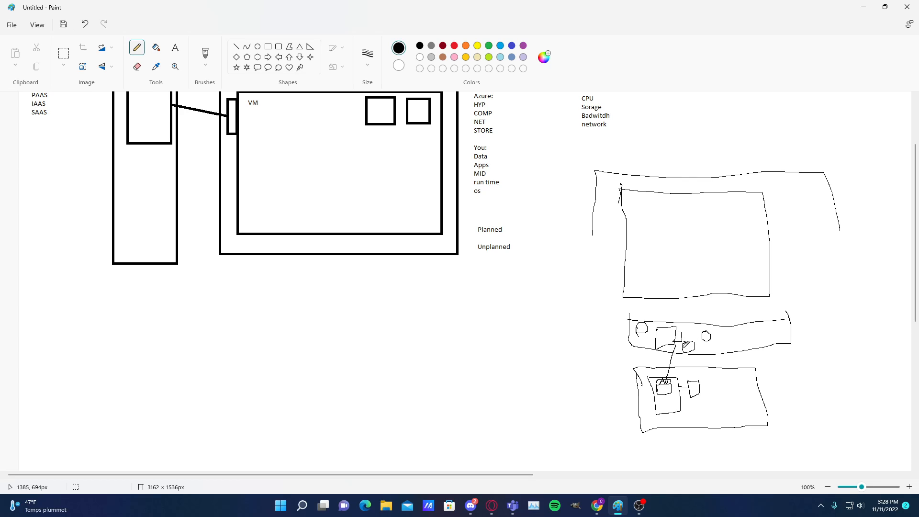
{"action": "left_click_drag", "start_coordinate": [688, 346], "coordinate": [697, 347]}
{"action": "left_click_drag", "start_coordinate": [687, 344], "coordinate": [684, 338]}
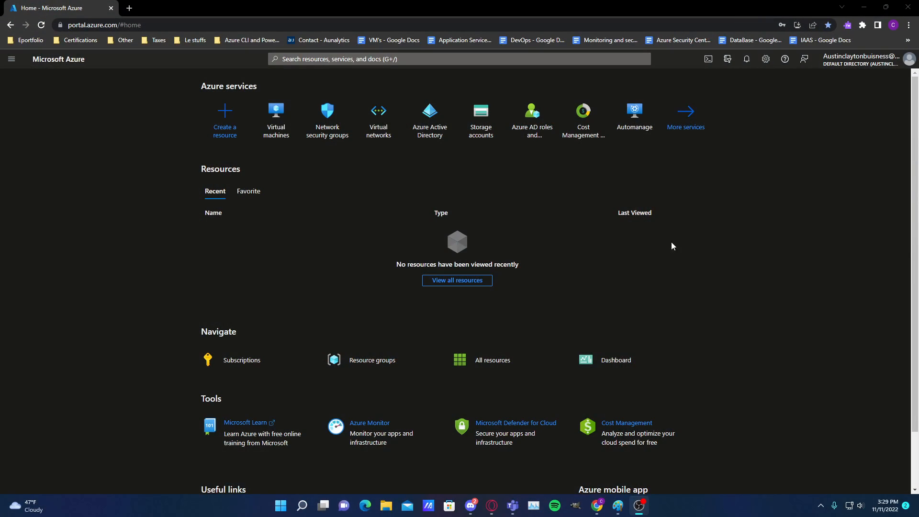
Switch to the Azure portal, find the Resource groups service by searching for "res" and start creating a resource group
{"action": "left_click", "coordinate": [619, 317]}
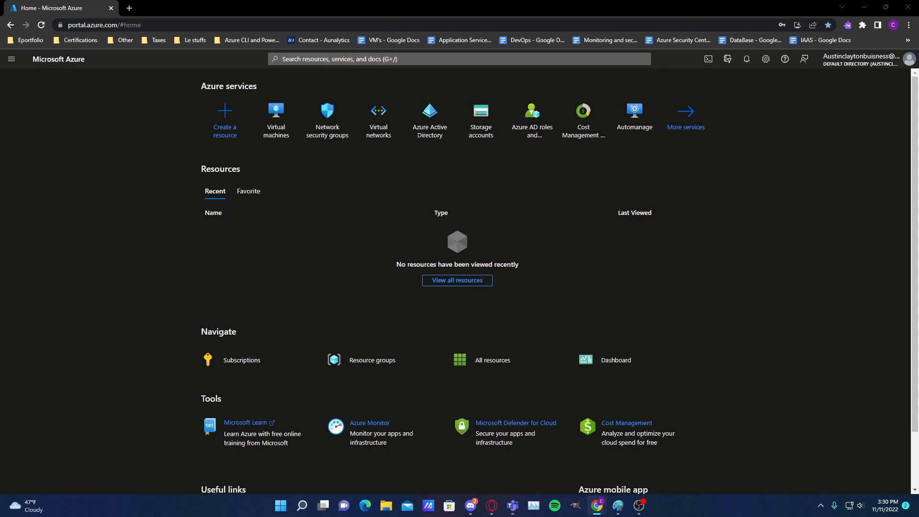
{"action": "left_click", "coordinate": [514, 62]}
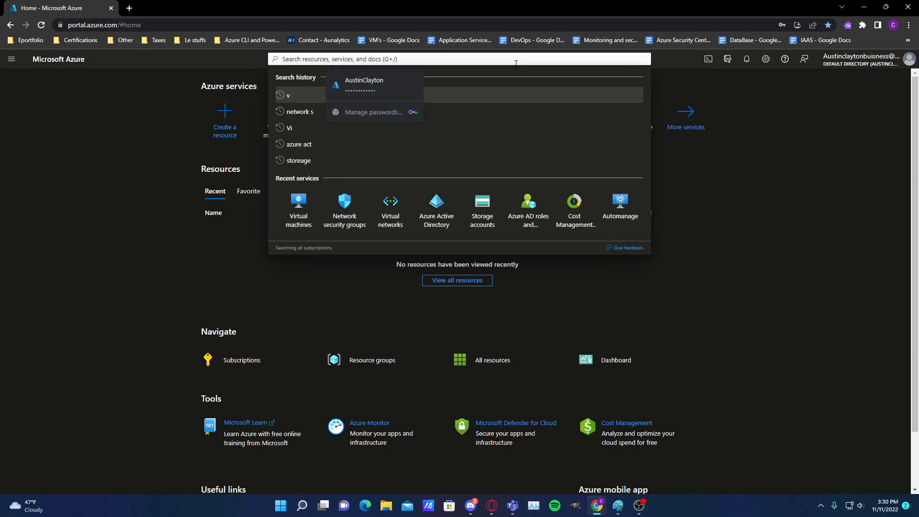
{"action": "type", "text": "res"}
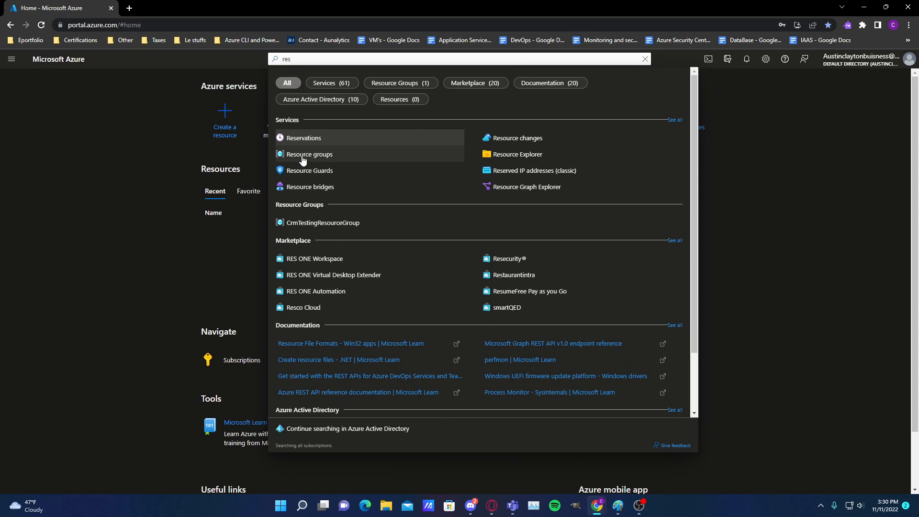
{"action": "left_click", "coordinate": [287, 154]}
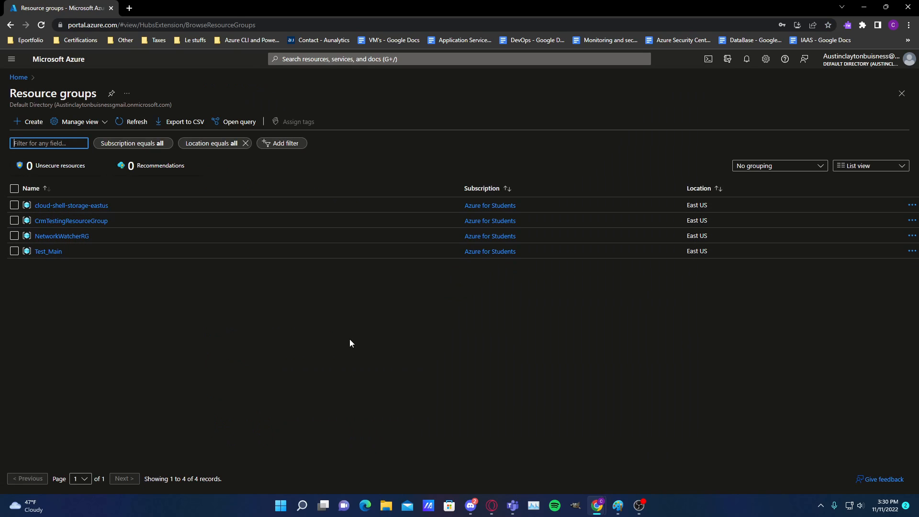
{"action": "left_click_drag", "start_coordinate": [350, 338], "coordinate": [97, 314]}
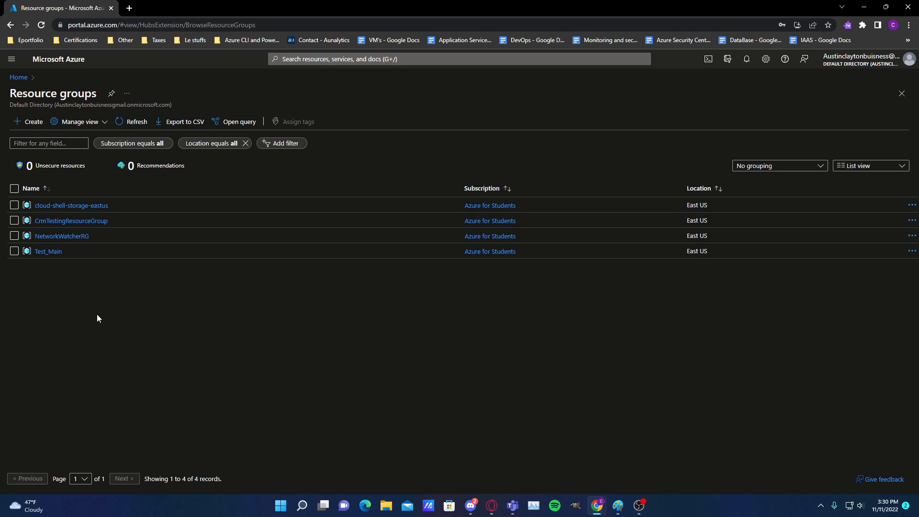
{"action": "left_click", "coordinate": [24, 125]}
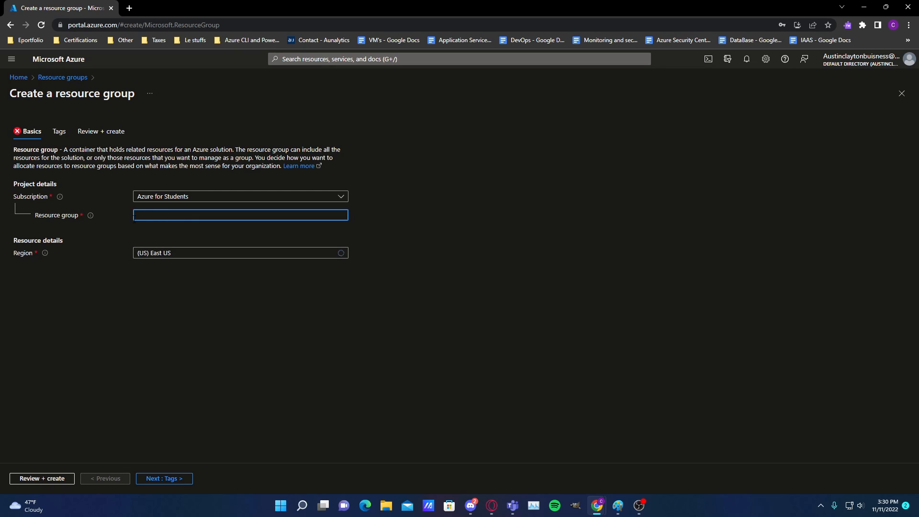
Check the new resource group's subscription choices and name field, and select (US) East US as its region
{"action": "left_click", "coordinate": [176, 198]}
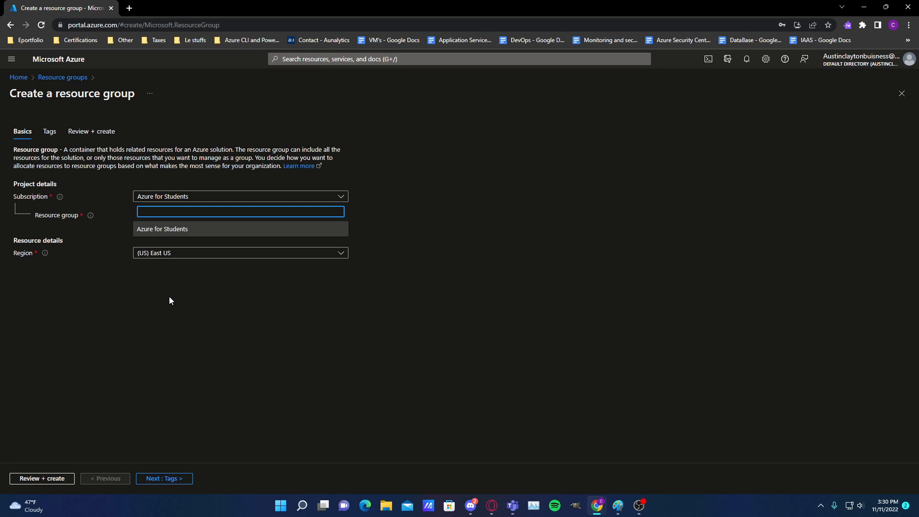
{"action": "left_click", "coordinate": [168, 295]}
{"action": "left_click", "coordinate": [154, 213]}
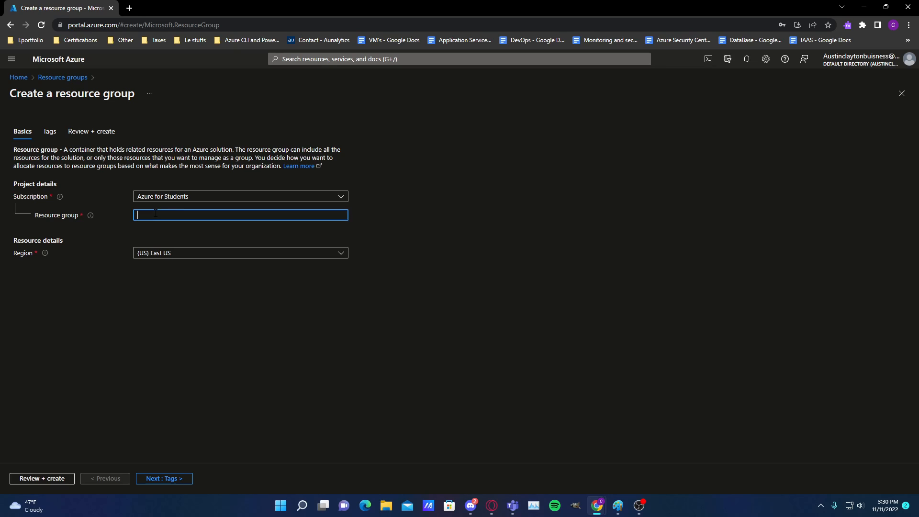
{"action": "left_click", "coordinate": [90, 216]}
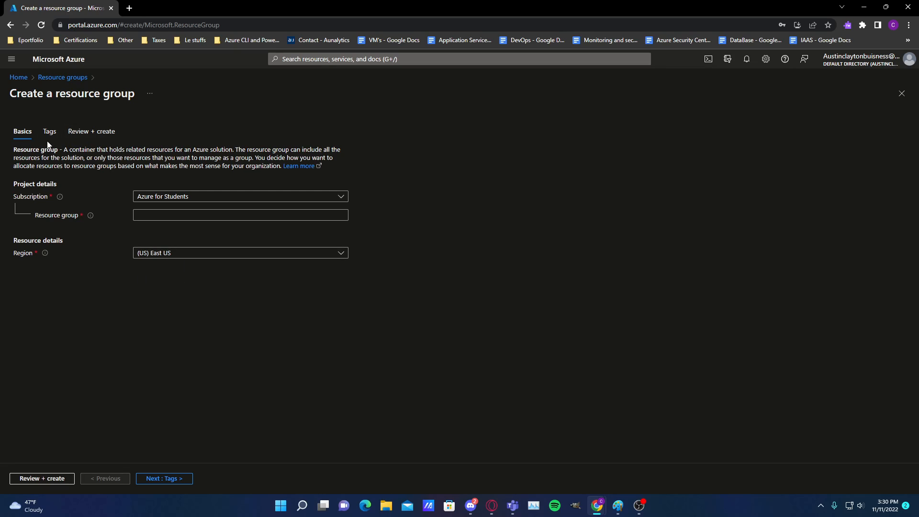
{"action": "left_click", "coordinate": [152, 216]}
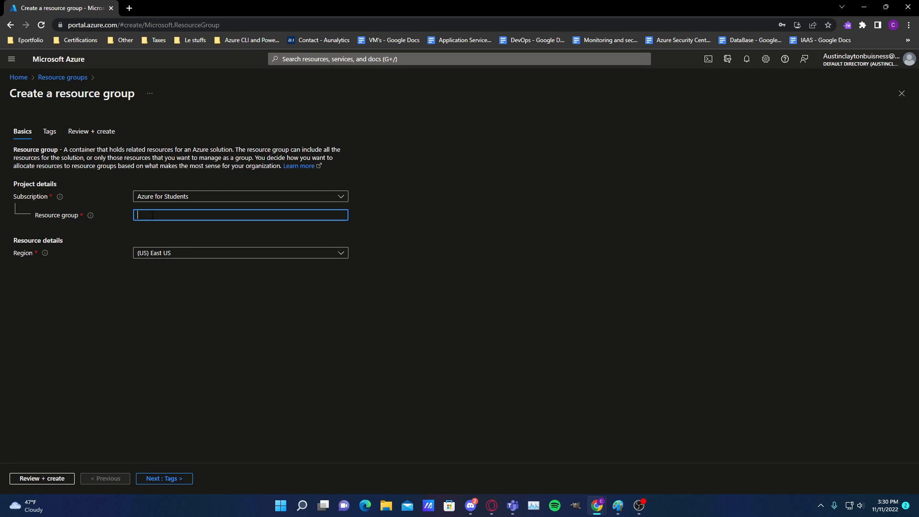
{"action": "left_click", "coordinate": [172, 253]}
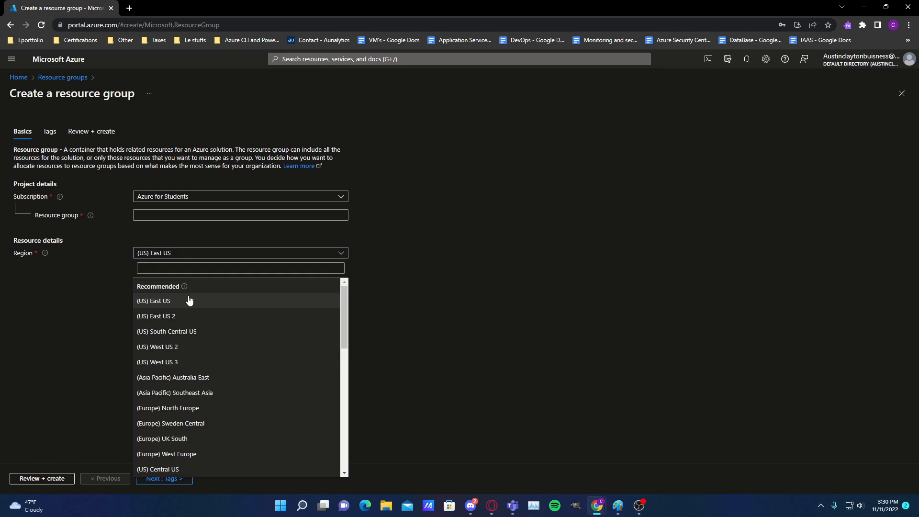
{"action": "left_click", "coordinate": [189, 302]}
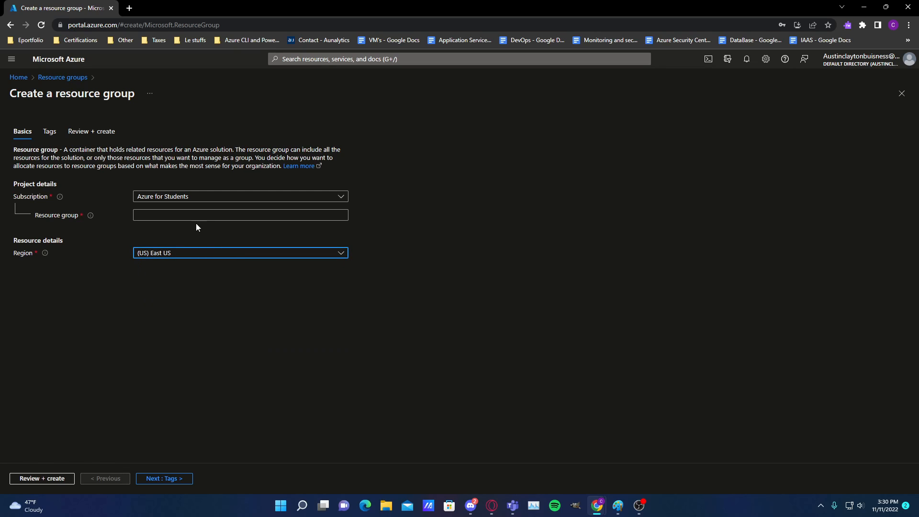
Name the resource group TestVMEUS, leave its tags empty, and create it
{"action": "left_click", "coordinate": [170, 212]}
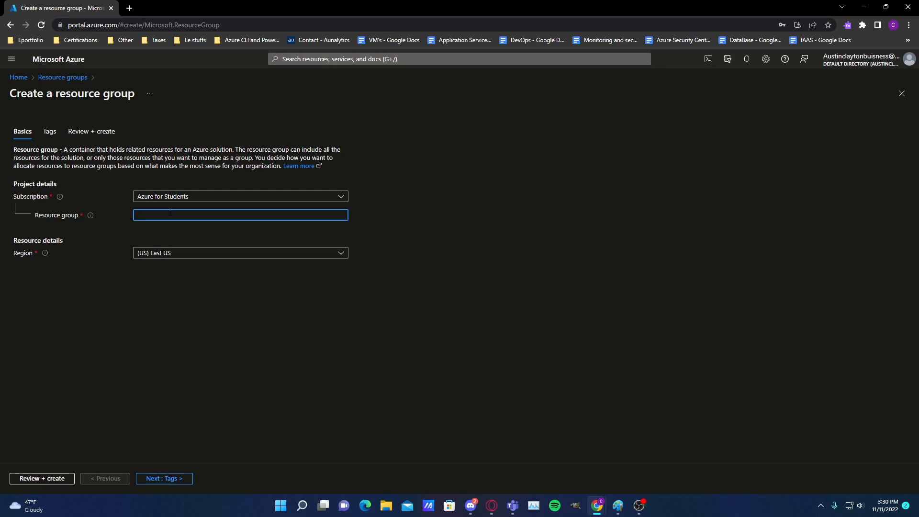
{"action": "type", "text": "Test"}
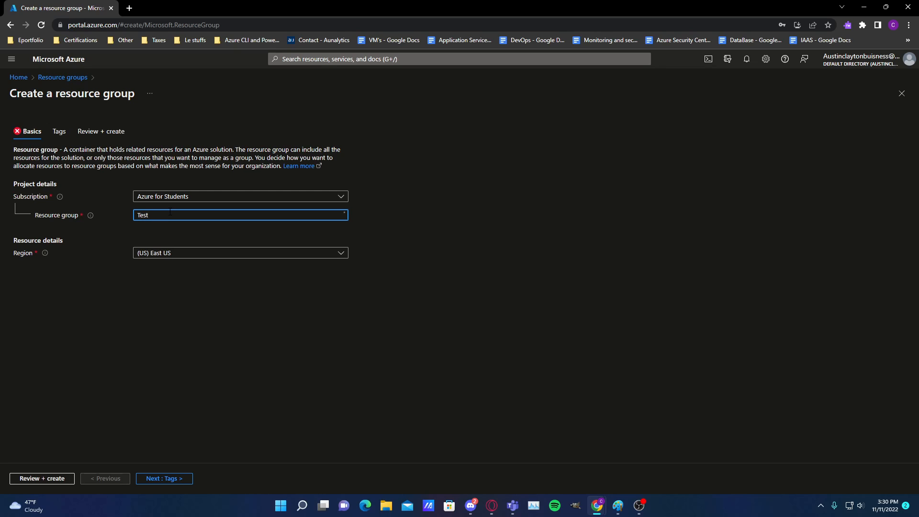
{"action": "type", "text": "VMEUS"}
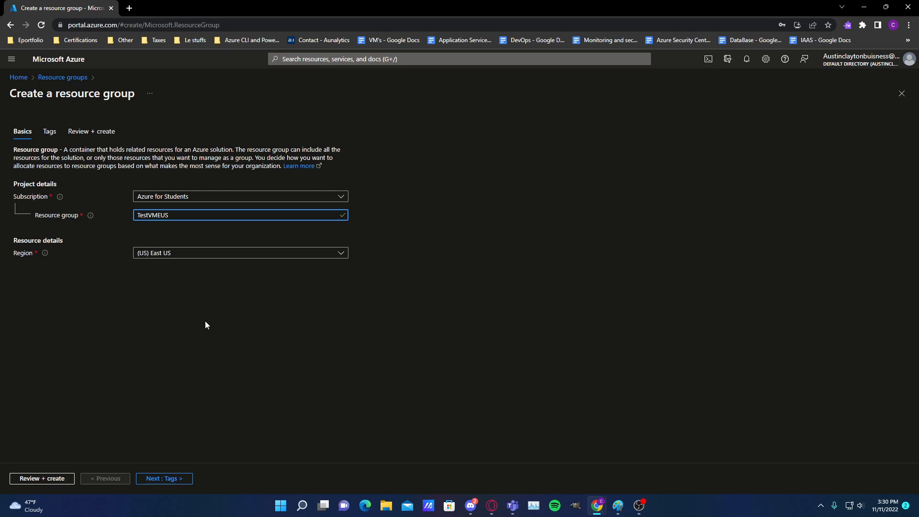
{"action": "left_click", "coordinate": [49, 131]}
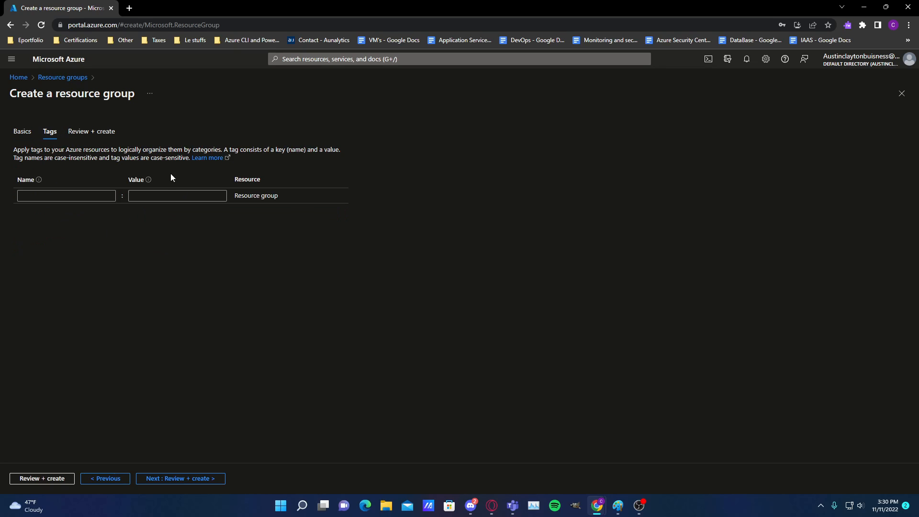
{"action": "left_click", "coordinate": [98, 132]}
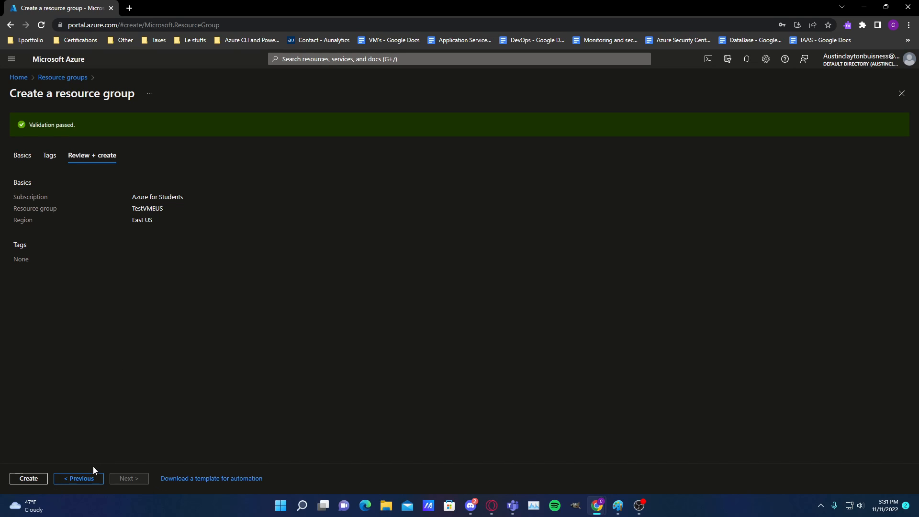
{"action": "left_click", "coordinate": [41, 479]}
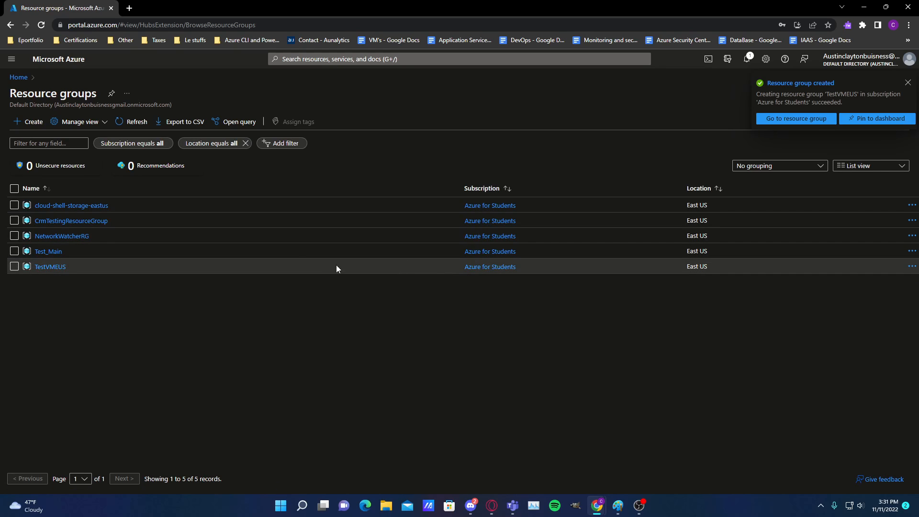
Create a second resource group named TestVMEUSNET in East US, reusing the copied TestVMEUS name as its base
{"action": "left_click_drag", "start_coordinate": [76, 267], "coordinate": [33, 269]}
{"action": "key", "text": "ctrl+c"}
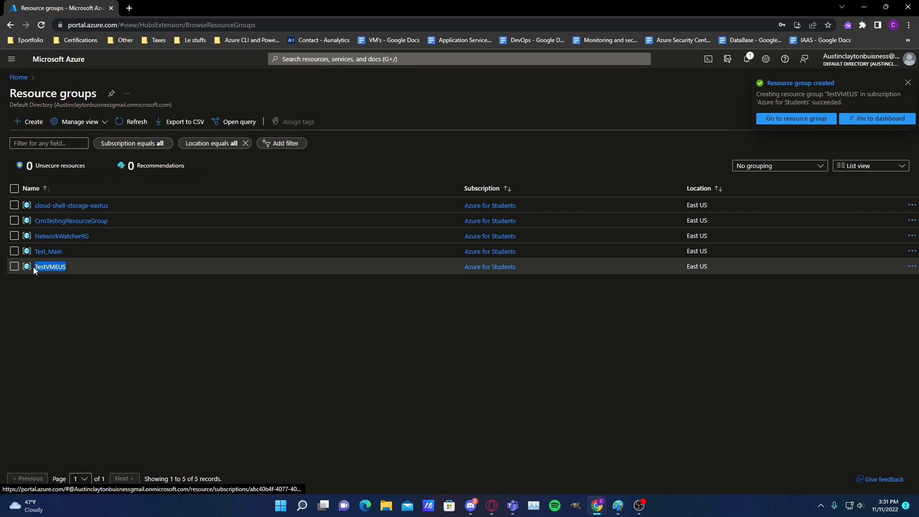
{"action": "left_click", "coordinate": [29, 121]}
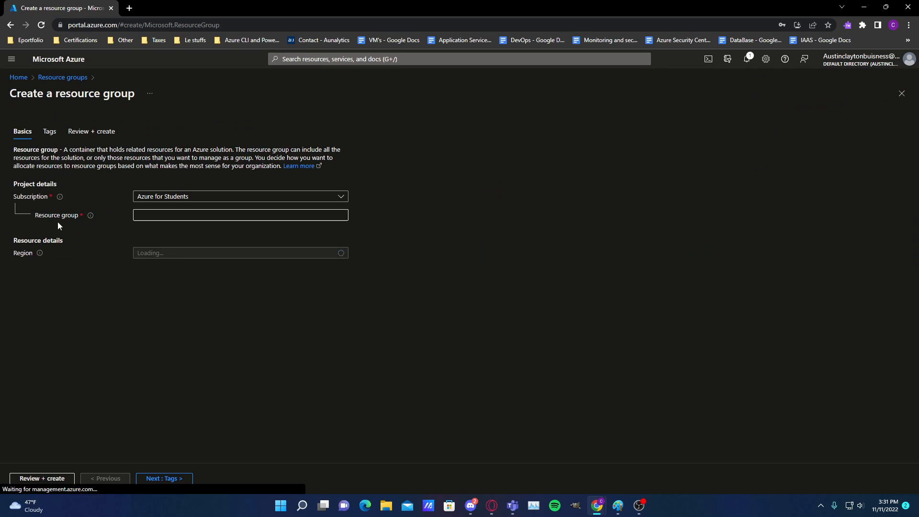
{"action": "left_click", "coordinate": [139, 215]}
{"action": "key", "text": "ctrl+v"}
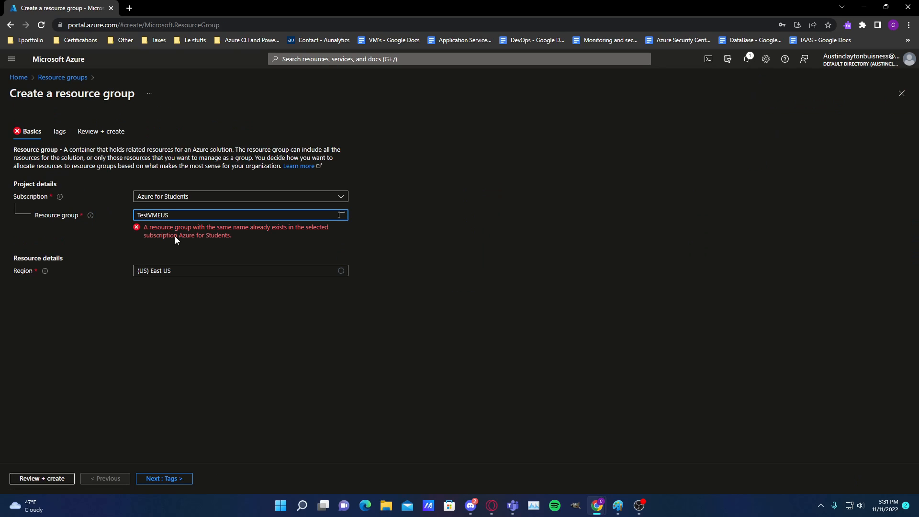
{"action": "type", "text": "NET"}
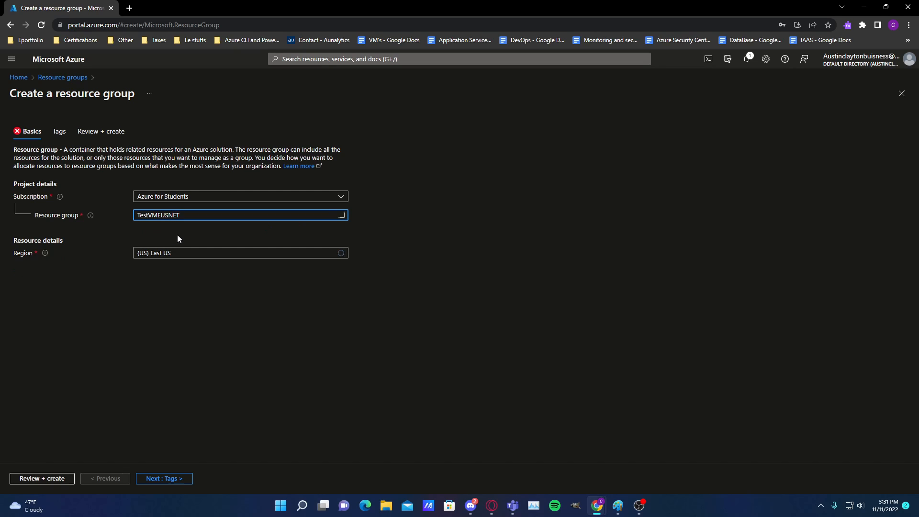
{"action": "left_click", "coordinate": [154, 479]}
{"action": "left_click", "coordinate": [53, 478]}
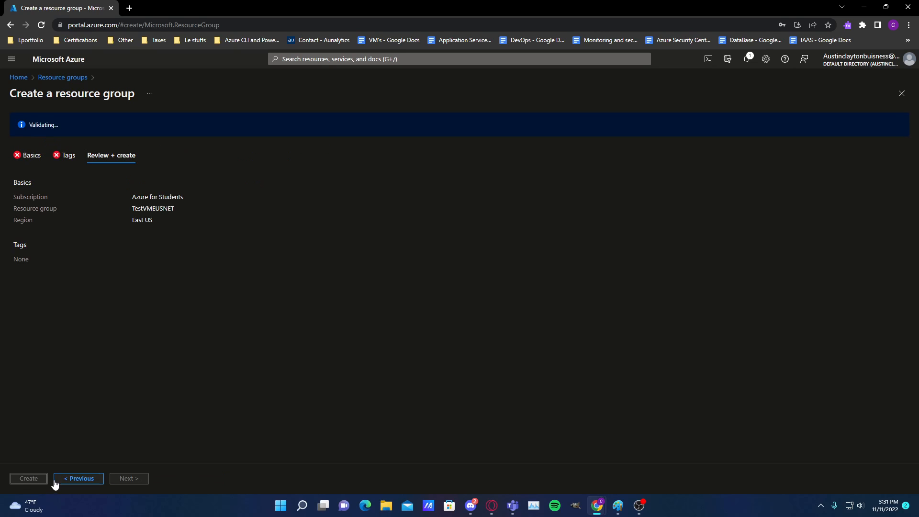
{"action": "left_click", "coordinate": [29, 479]}
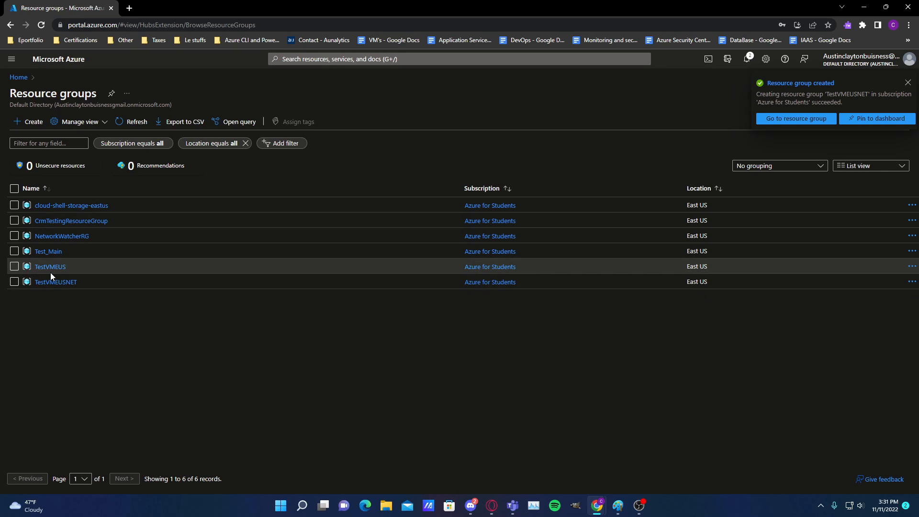
Open the TestVMEUSNET resource group and search its own menu for network options with "vi" and "net"
{"action": "left_click", "coordinate": [57, 282]}
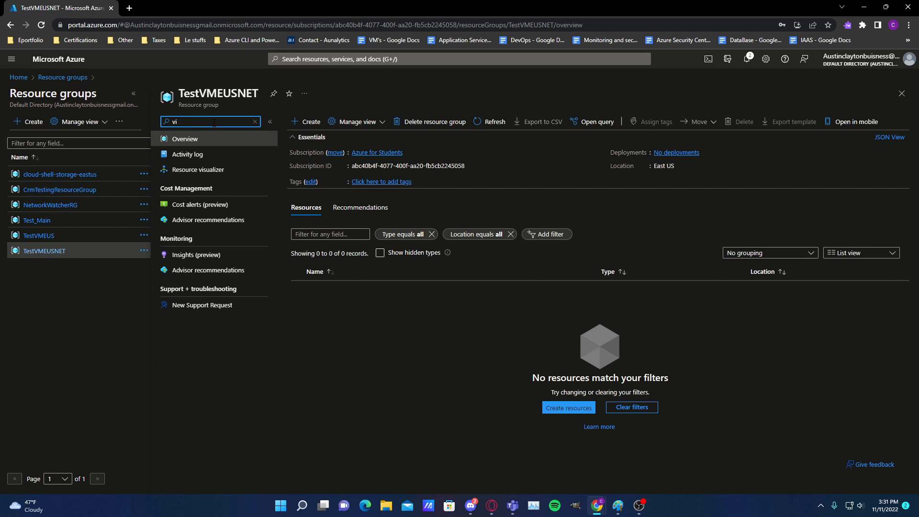
{"action": "key", "text": "BackSpace"}
{"action": "key", "text": "BackSpace"}
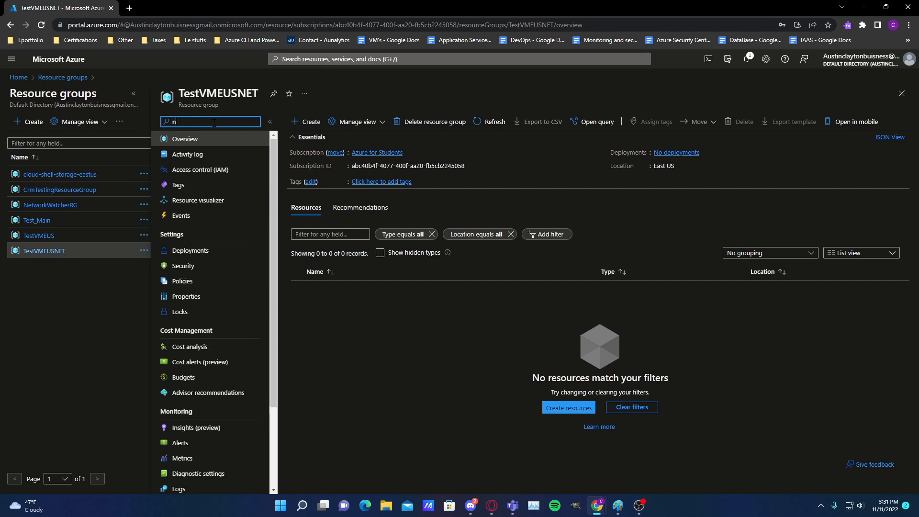
{"action": "key", "text": "BackSpace"}
{"action": "key", "text": "BackSpace"}
{"action": "key", "text": "BackSpace"}
{"action": "type", "text": "Vir"}
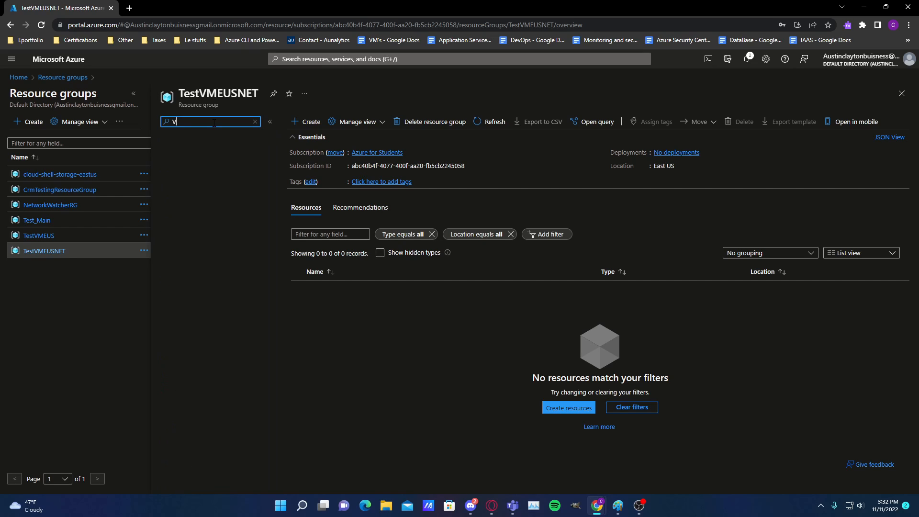
{"action": "key", "text": "BackSpace"}
{"action": "type", "text": "net"}
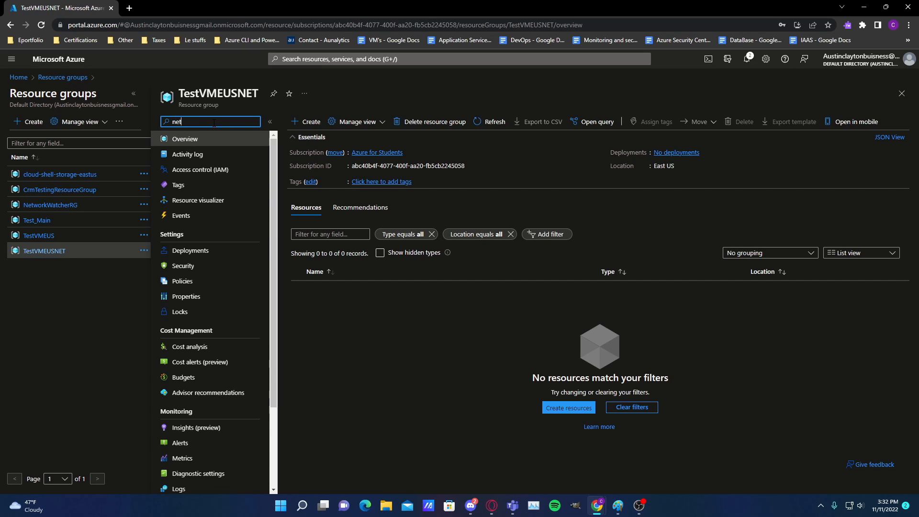
Find the Virtual networks service by searching all services for "netw" and start creating a virtual network
{"action": "left_click", "coordinate": [312, 59]}
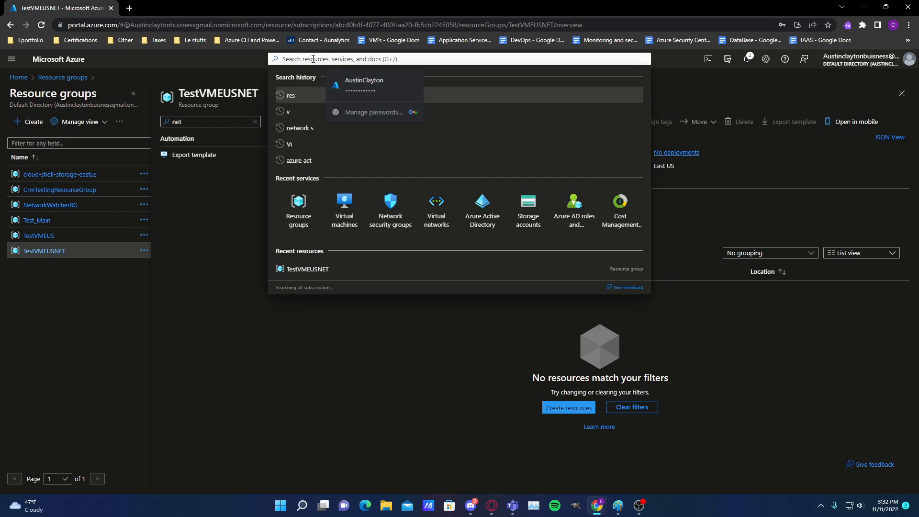
{"action": "type", "text": "netw"}
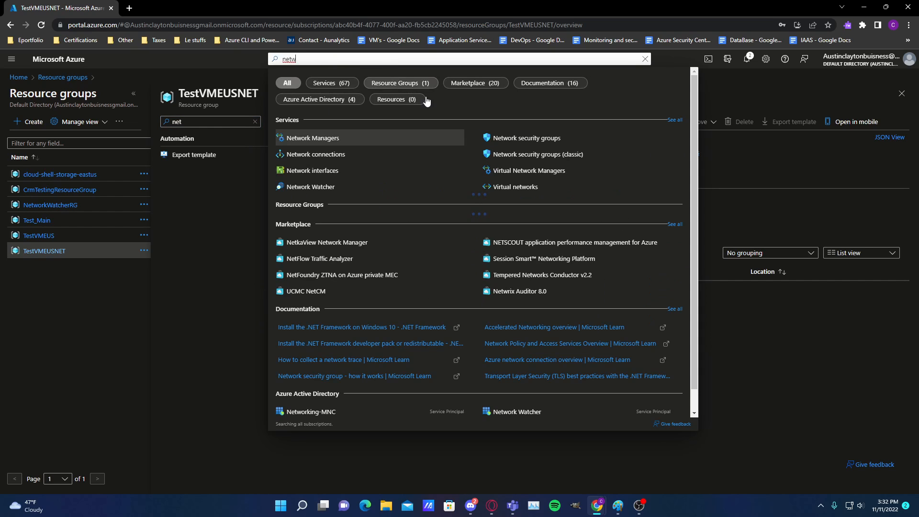
{"action": "left_click", "coordinate": [535, 187]}
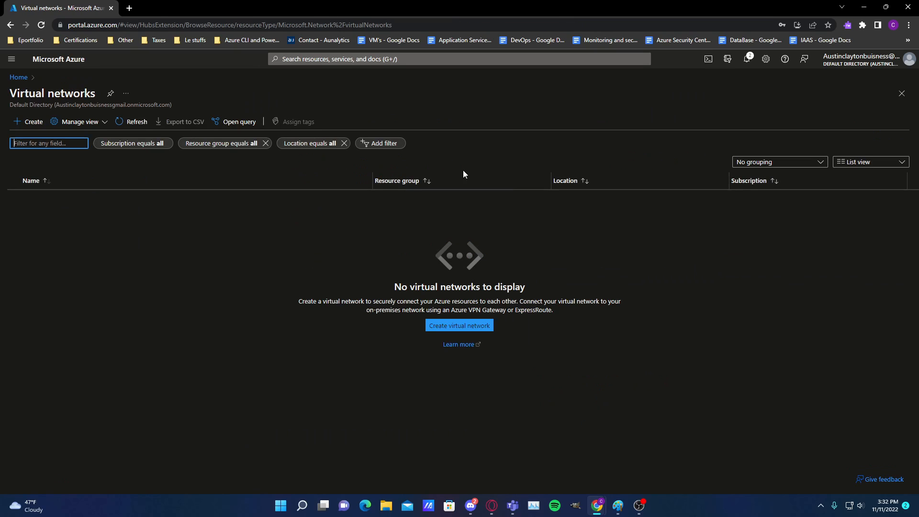
{"action": "left_click", "coordinate": [27, 128]}
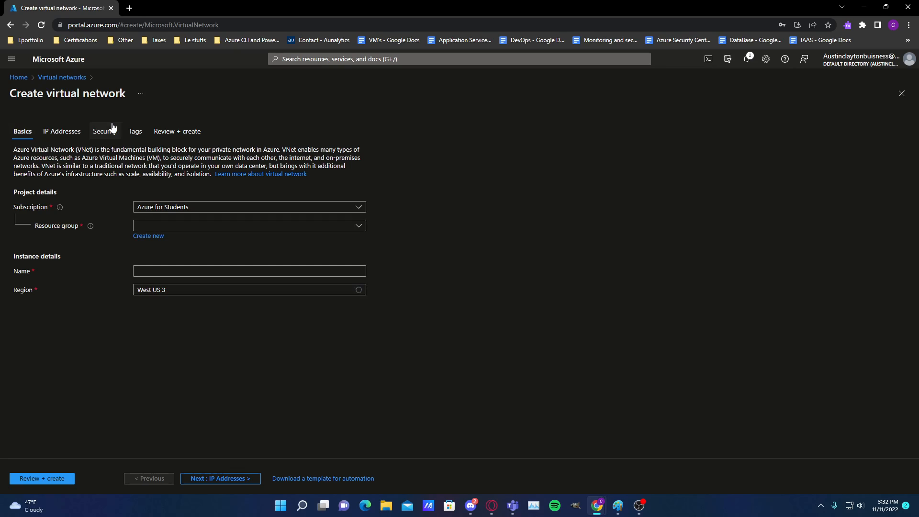
Assign the new virtual network to the TestVMEUSNET resource group and name it VnetTestVMUS
{"action": "left_click", "coordinate": [171, 226]}
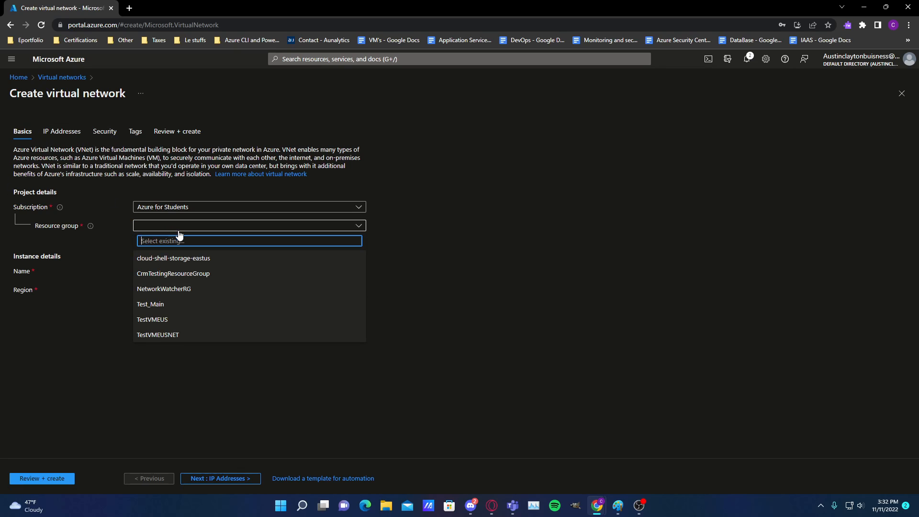
{"action": "left_click", "coordinate": [157, 335]}
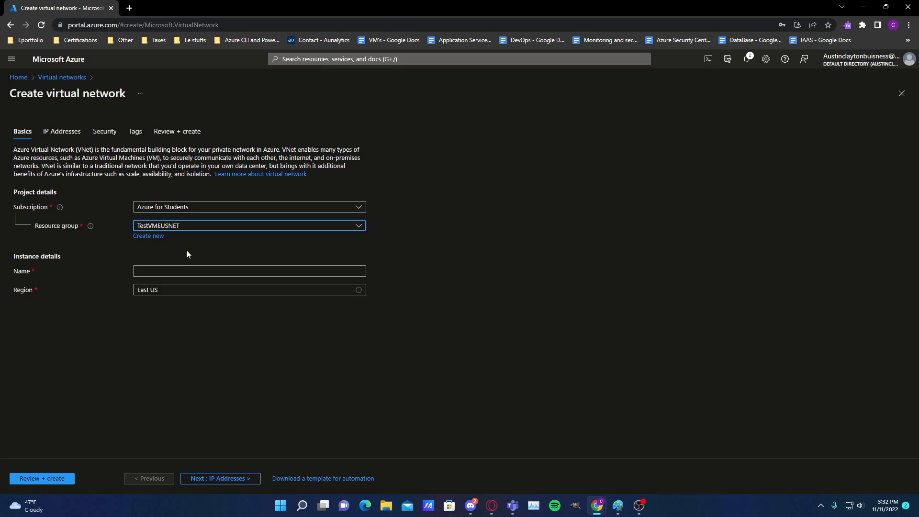
{"action": "left_click", "coordinate": [159, 271]}
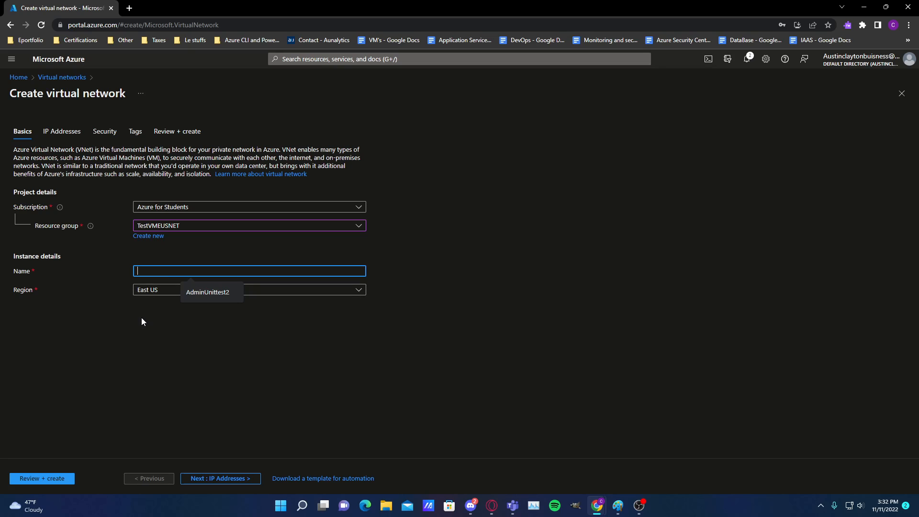
{"action": "type", "text": "Vnet"}
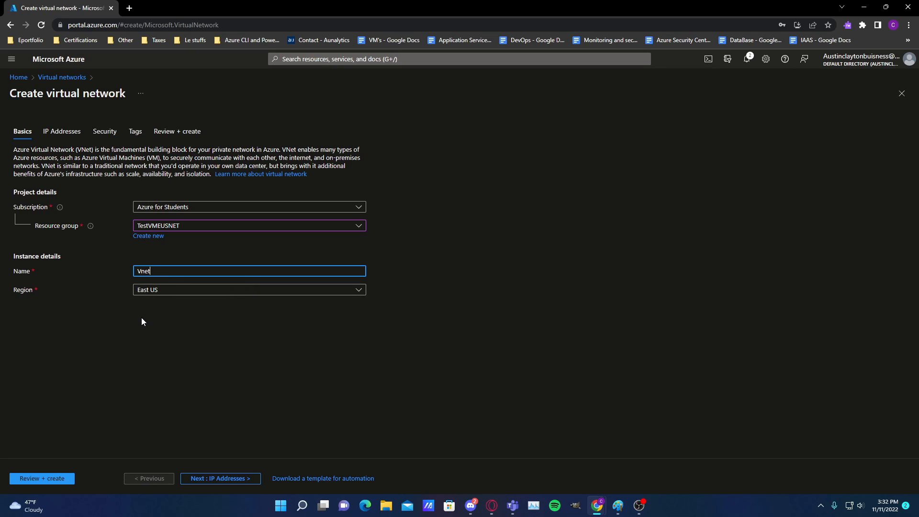
{"action": "type", "text": "TestVMUS"}
{"action": "left_click", "coordinate": [489, 408]}
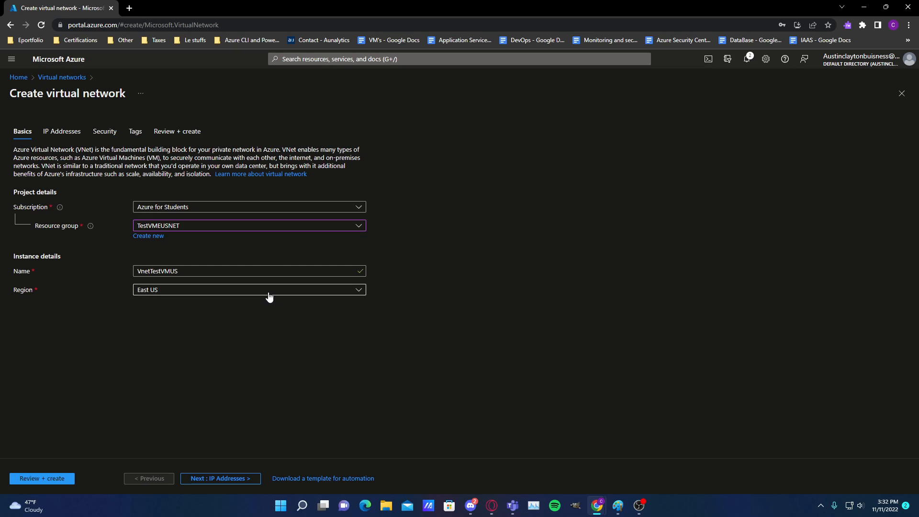
Review the virtual network's IP address, security and tag settings, keep the defaults, and create the network
{"action": "left_click", "coordinate": [59, 137]}
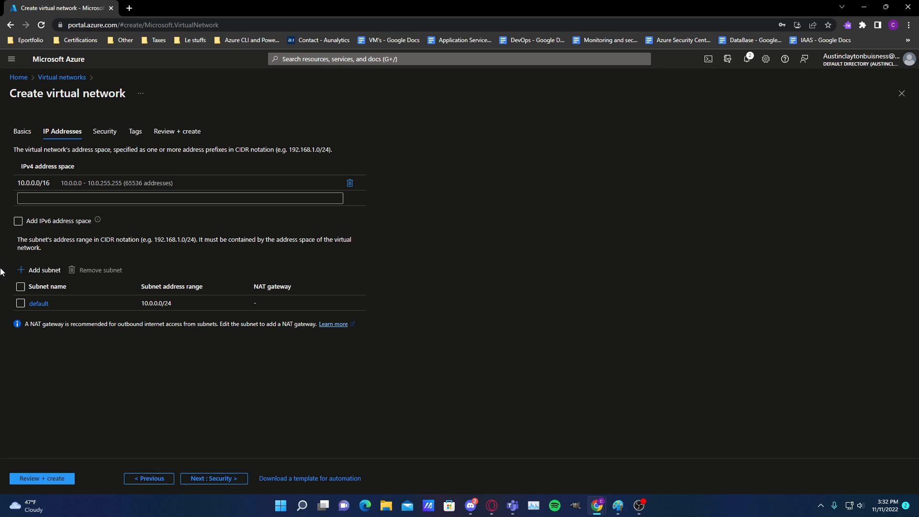
{"action": "left_click", "coordinate": [101, 134]}
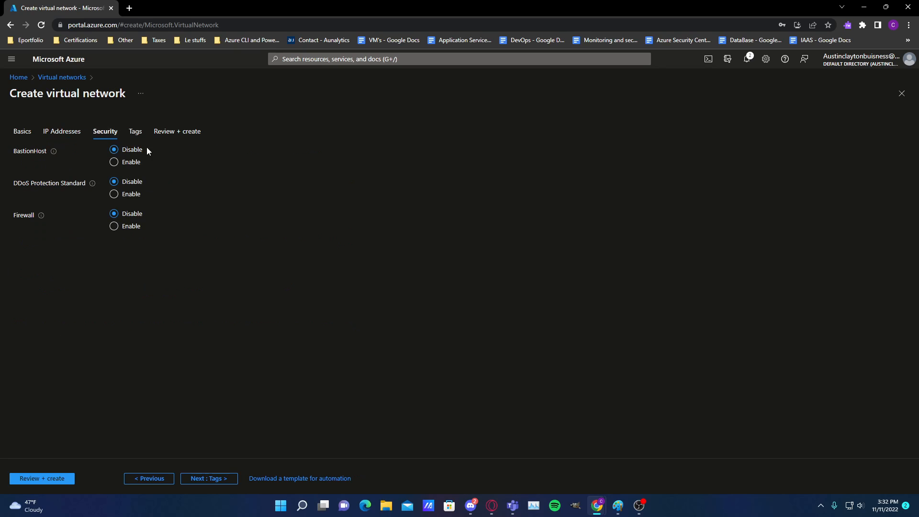
{"action": "left_click", "coordinate": [138, 134]}
{"action": "left_click", "coordinate": [179, 134]}
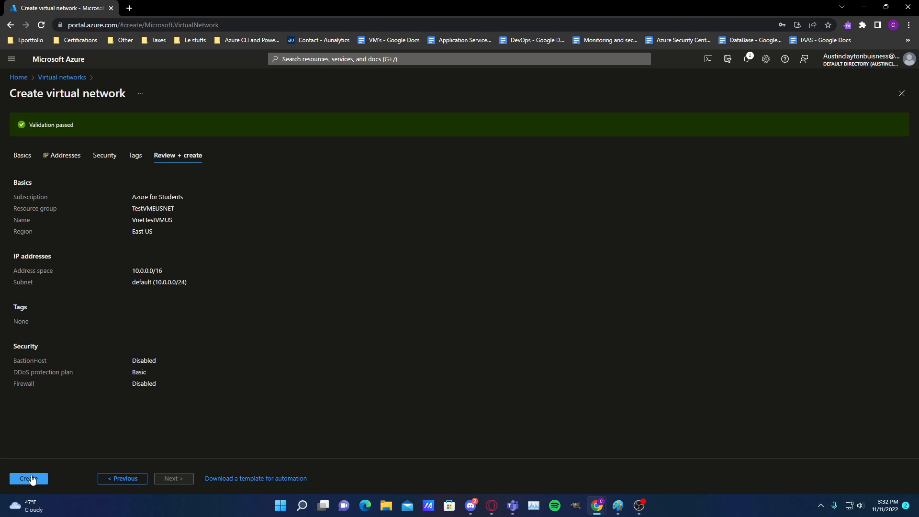
{"action": "left_click", "coordinate": [30, 478]}
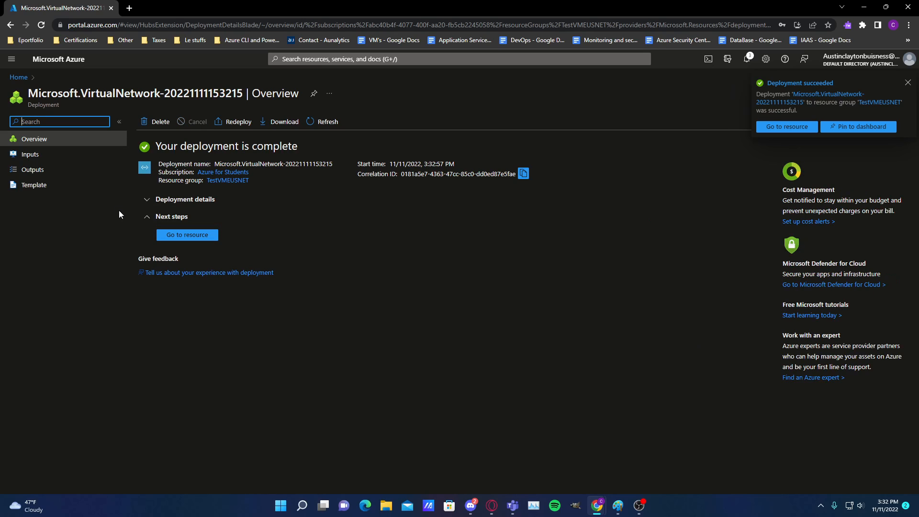
Search all services for "subnet", go to Virtual networks and open the VnetTestVMUS network
{"action": "left_click", "coordinate": [910, 83]}
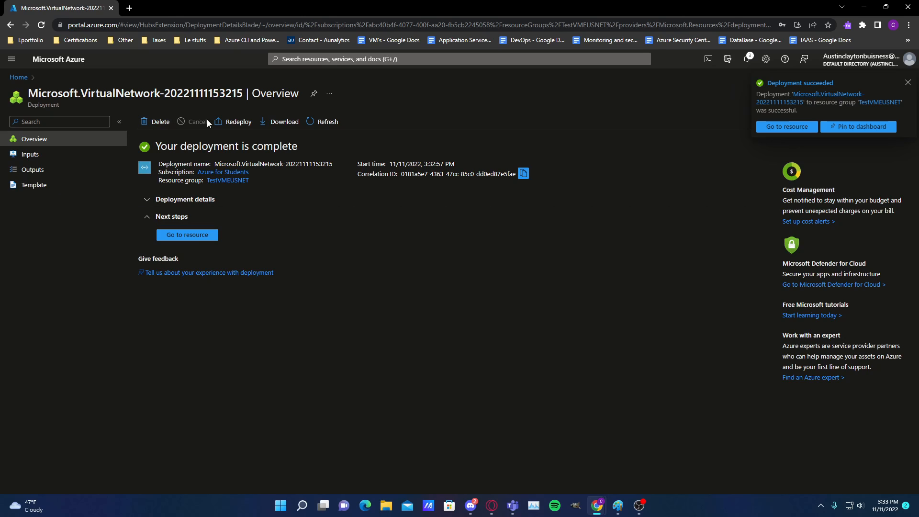
{"action": "left_click", "coordinate": [297, 59]}
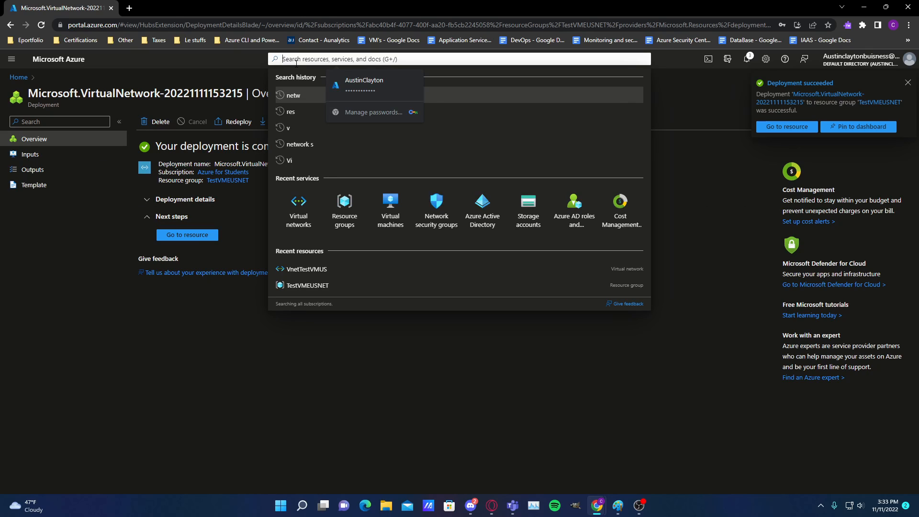
{"action": "type", "text": "sub"}
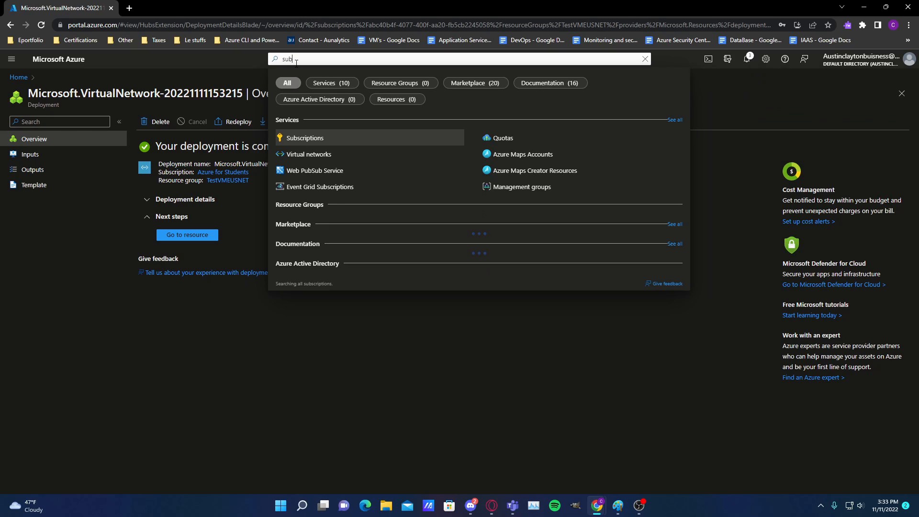
{"action": "type", "text": "net"}
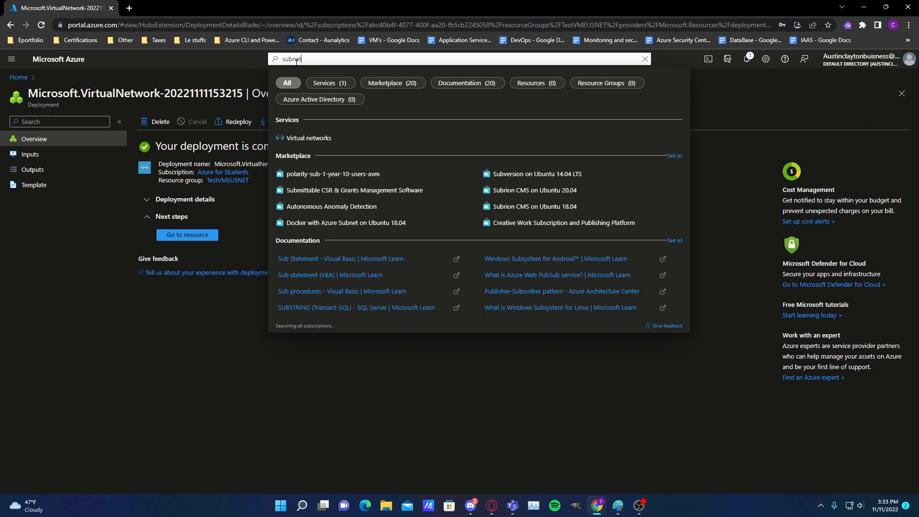
{"action": "left_click", "coordinate": [332, 138]}
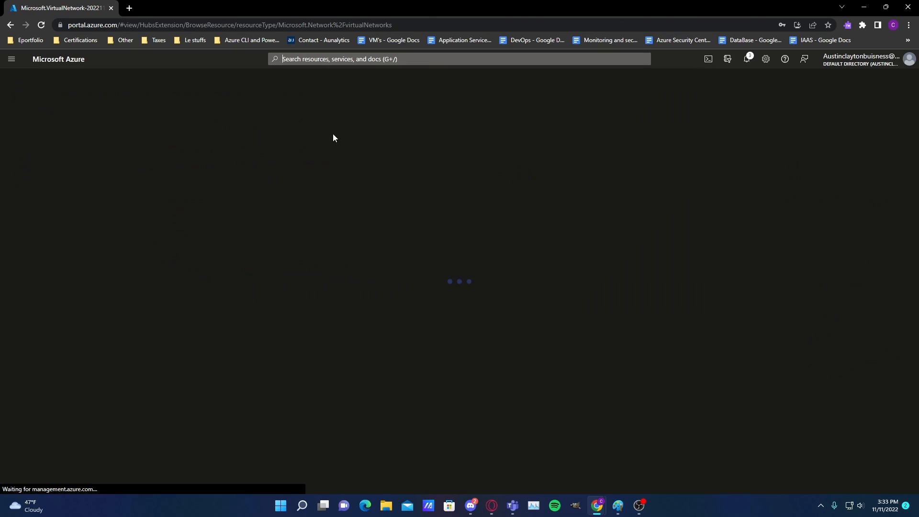
{"action": "left_click", "coordinate": [61, 201]}
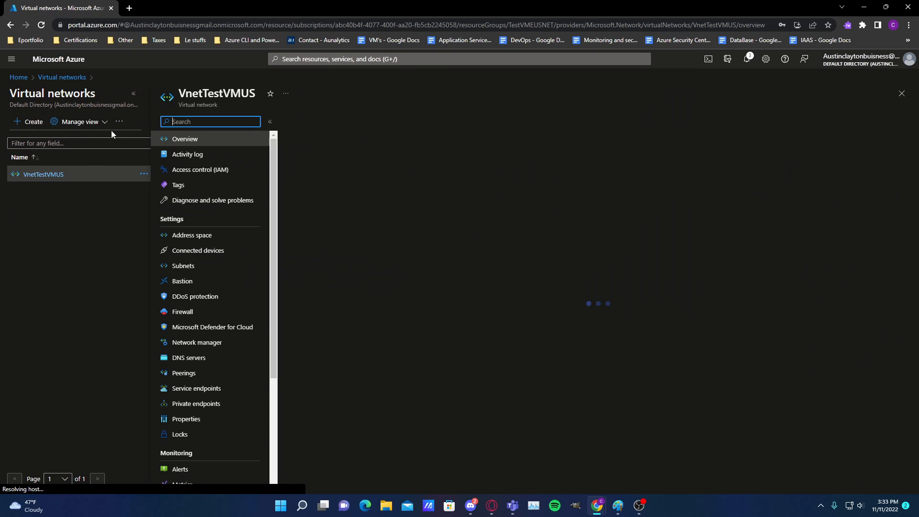
Add a subnet named "Name" to the VnetTestVMUS network, keeping the default address range and other settings
{"action": "left_click", "coordinate": [222, 266]}
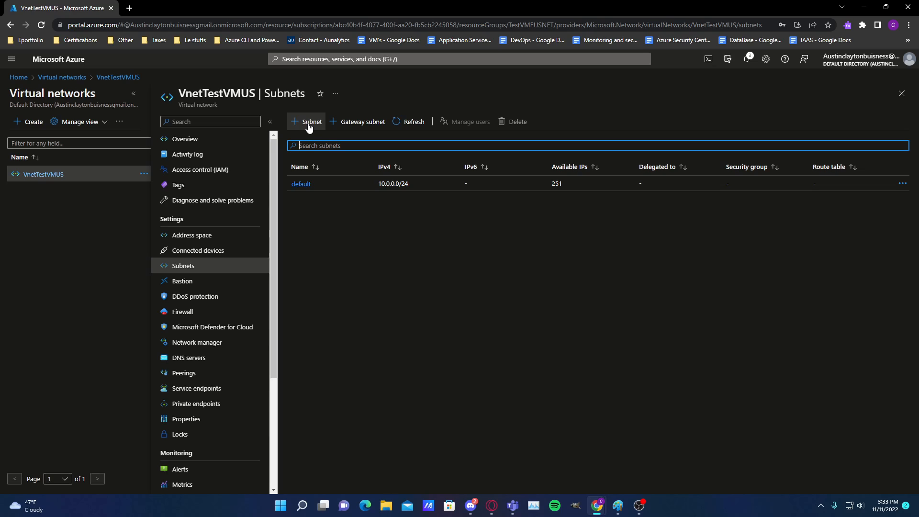
{"action": "left_click", "coordinate": [307, 125]}
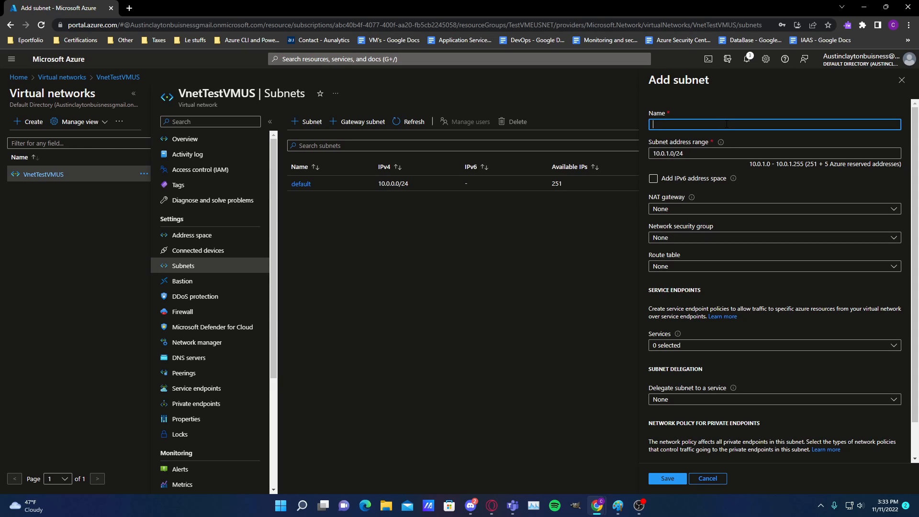
{"action": "type", "text": "Netwo"}
{"action": "key", "text": "BackSpace"}
{"action": "key", "text": "BackSpace"}
{"action": "key", "text": "BackSpace"}
{"action": "key", "text": "BackSpace"}
{"action": "key", "text": "BackSpace"}
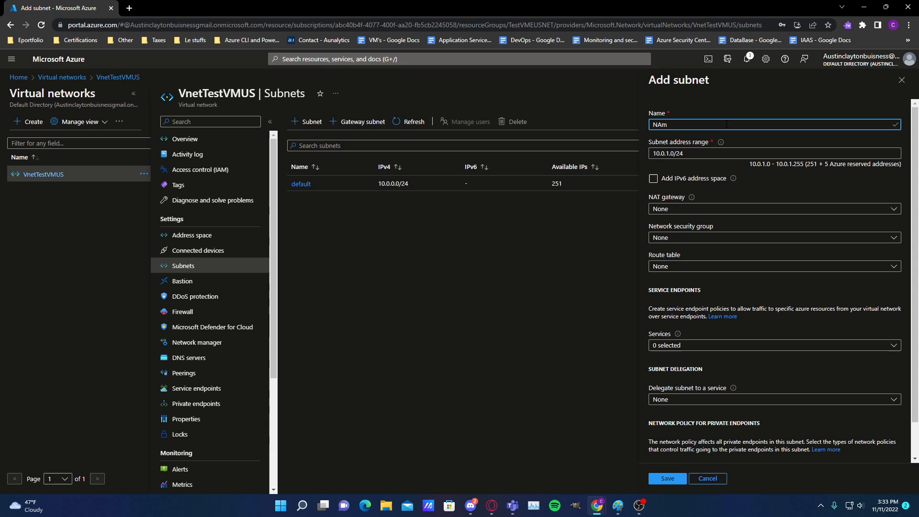
{"action": "type", "text": "Name"}
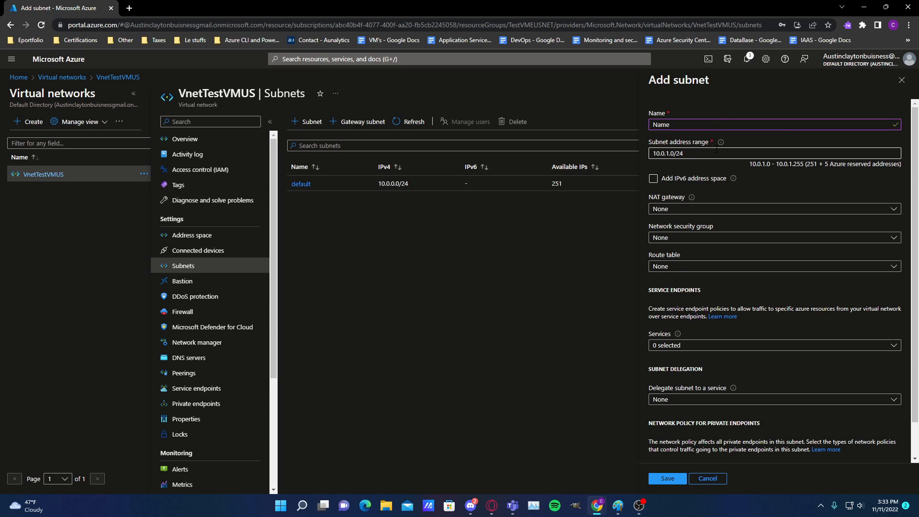
{"action": "left_click", "coordinate": [791, 211]}
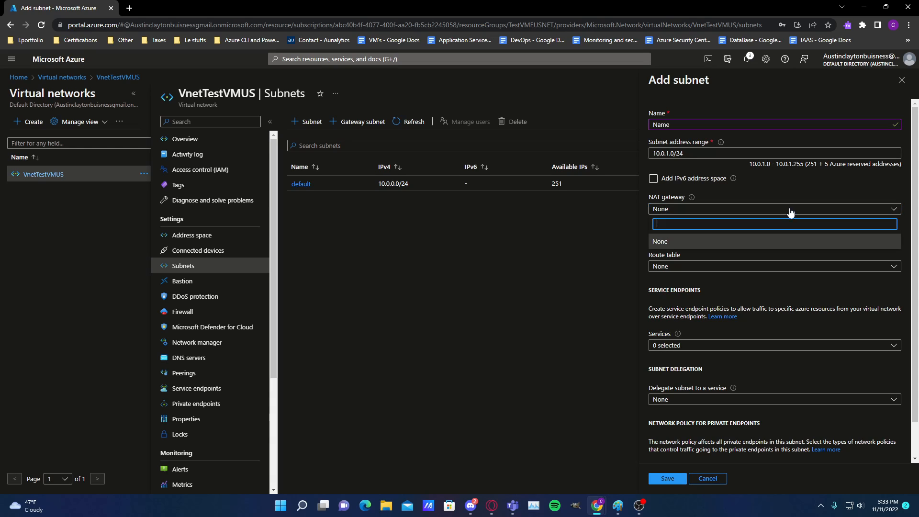
{"action": "left_click", "coordinate": [791, 212]}
{"action": "scroll", "coordinate": [659, 233], "scroll_direction": "down", "scroll_amount": 1}
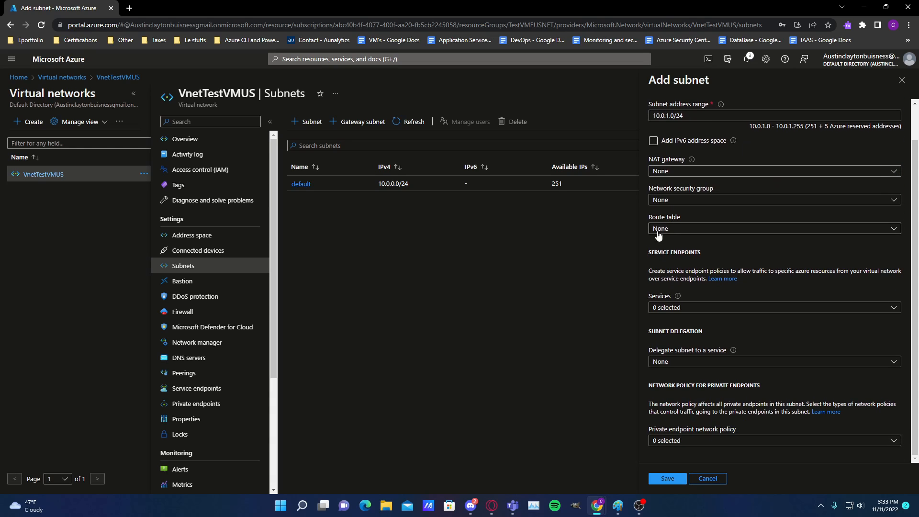
{"action": "left_click", "coordinate": [653, 479]}
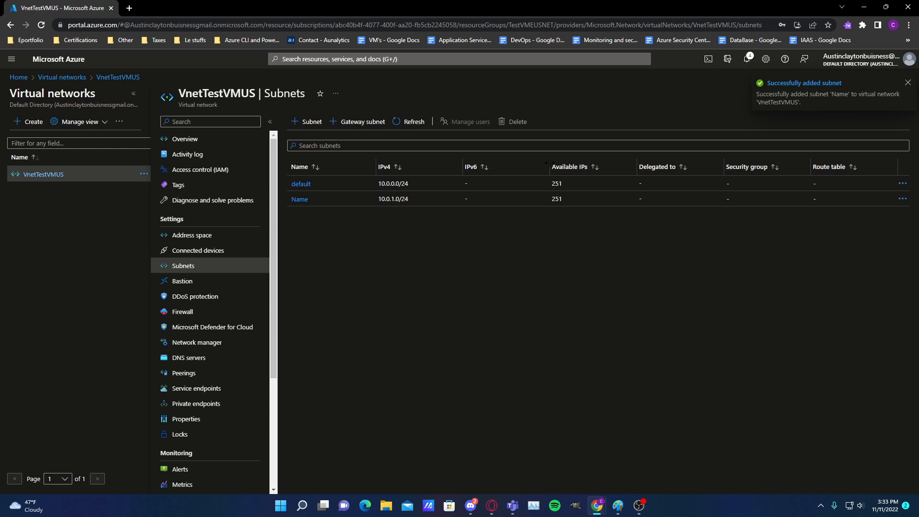
Search all services for "network", go to Network security groups and start creating a security group
{"action": "left_click", "coordinate": [542, 59]}
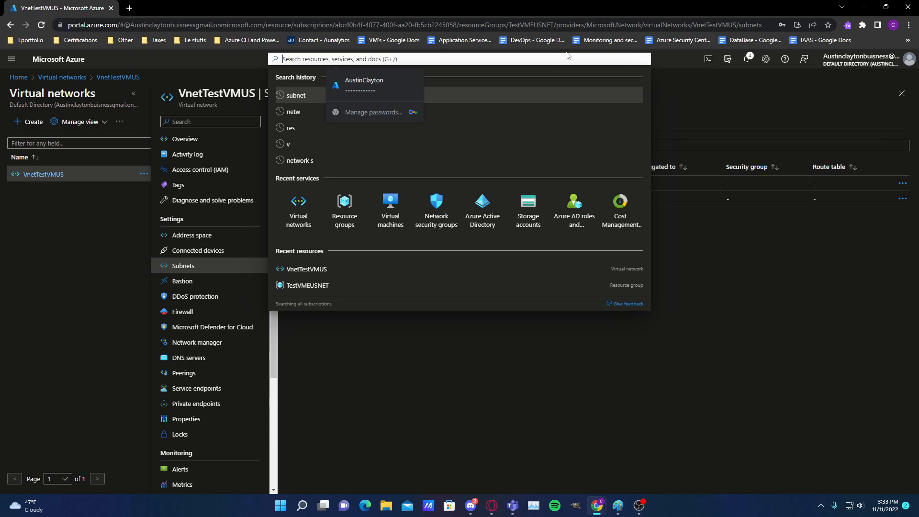
{"action": "type", "text": "network"}
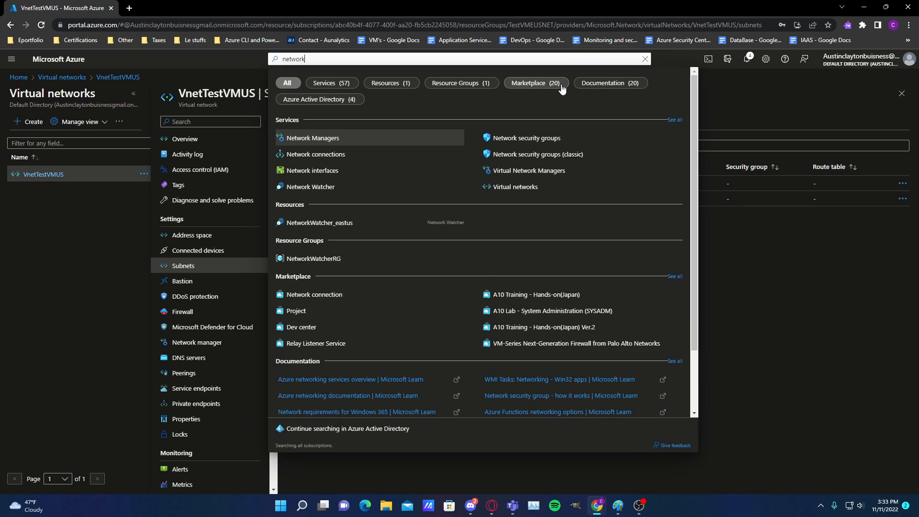
{"action": "left_click", "coordinate": [527, 138]}
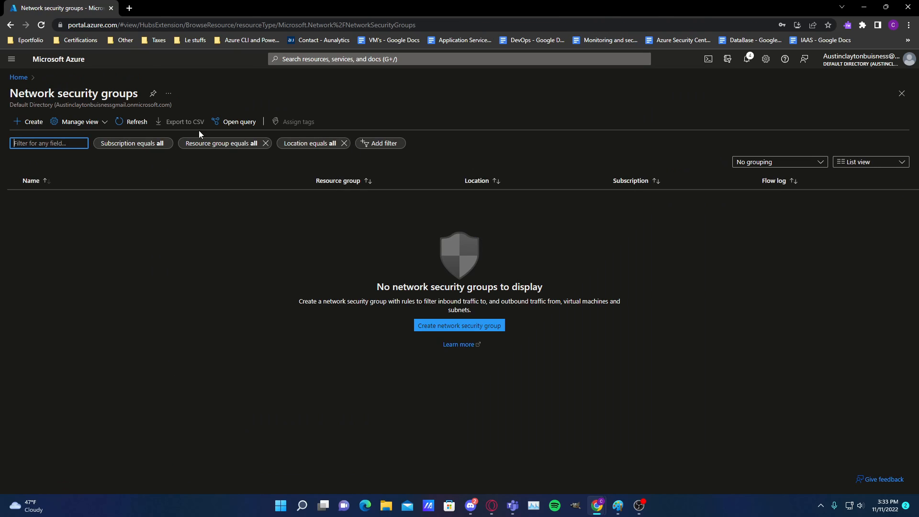
{"action": "left_click", "coordinate": [37, 122]}
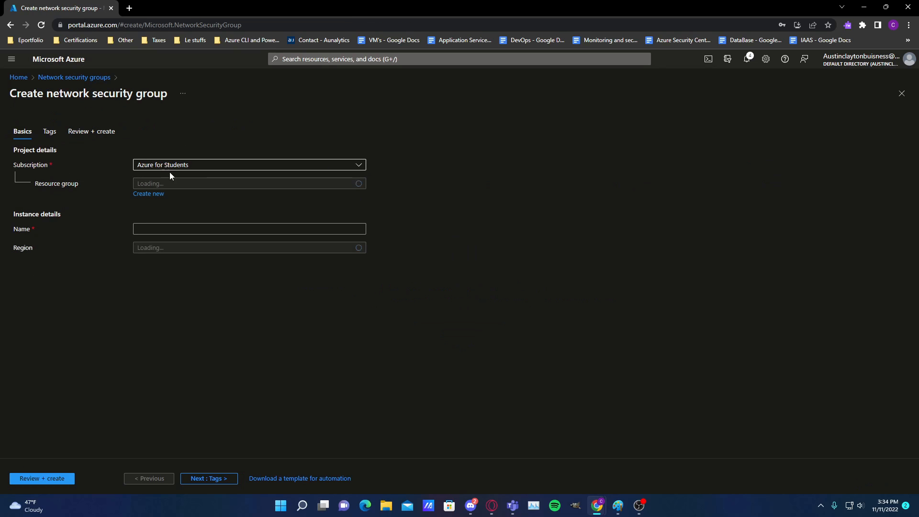
Set the new network security group's region to East US and its resource group to TestVMEUSNET
{"action": "left_click", "coordinate": [176, 184]}
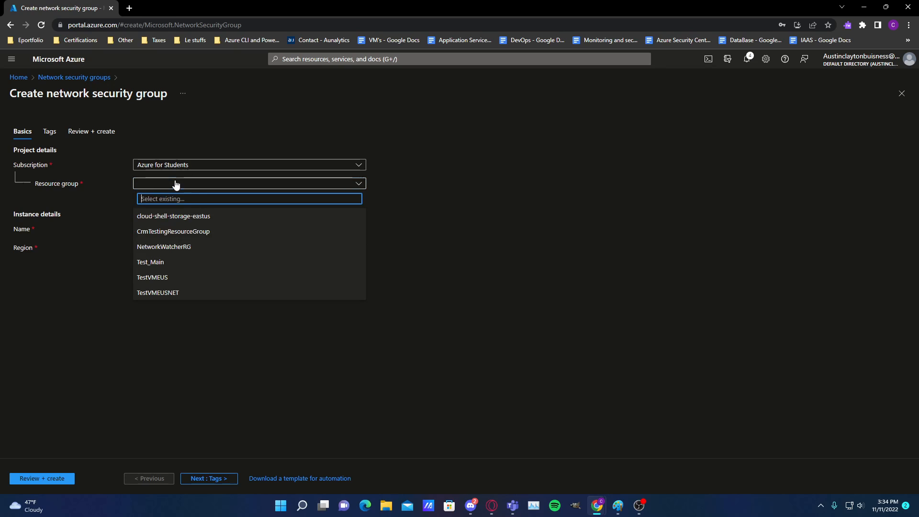
{"action": "left_click", "coordinate": [279, 243]}
{"action": "left_click", "coordinate": [211, 251]}
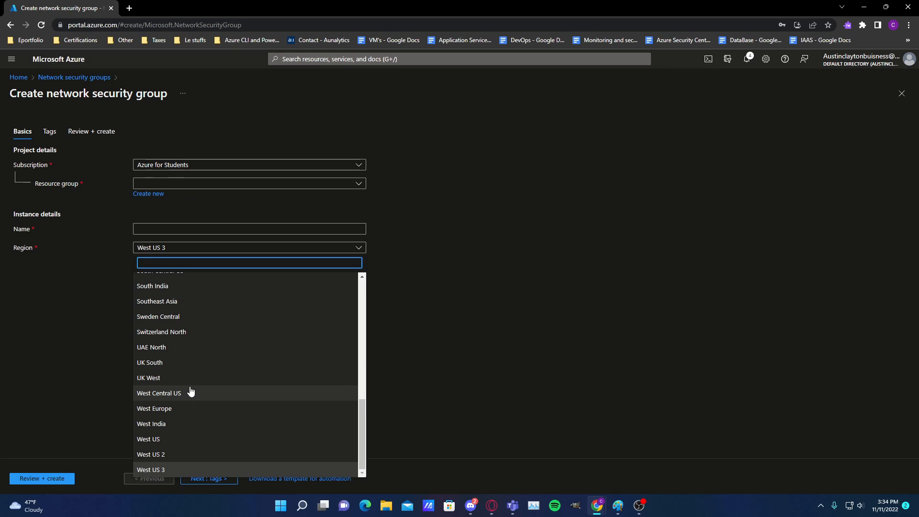
{"action": "type", "text": "east"}
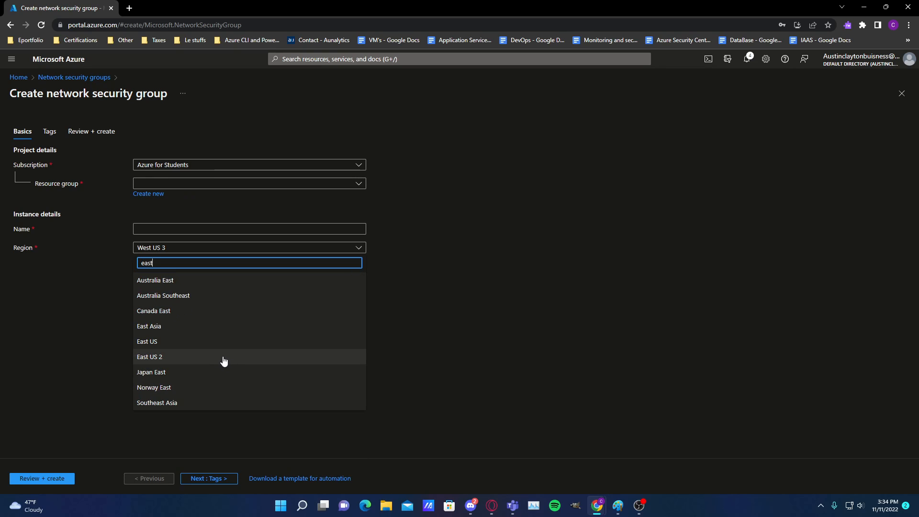
{"action": "left_click", "coordinate": [211, 342]}
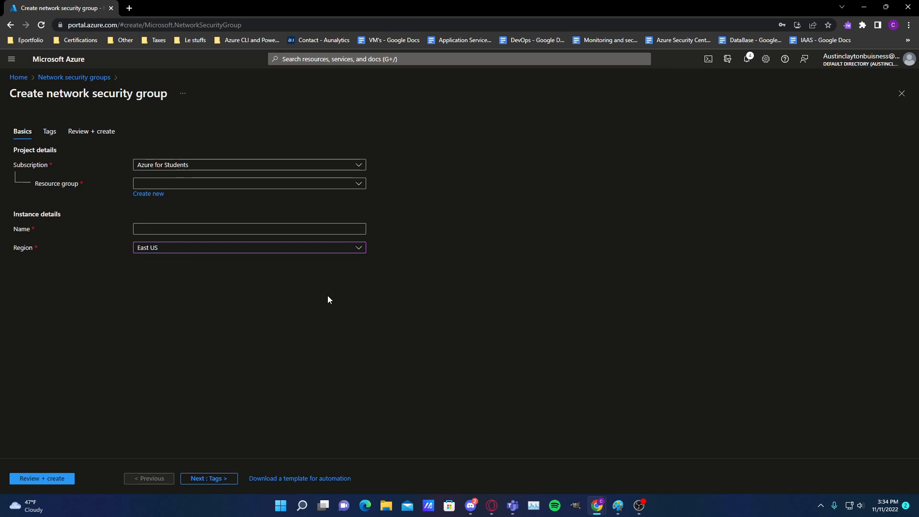
{"action": "left_click", "coordinate": [223, 184]}
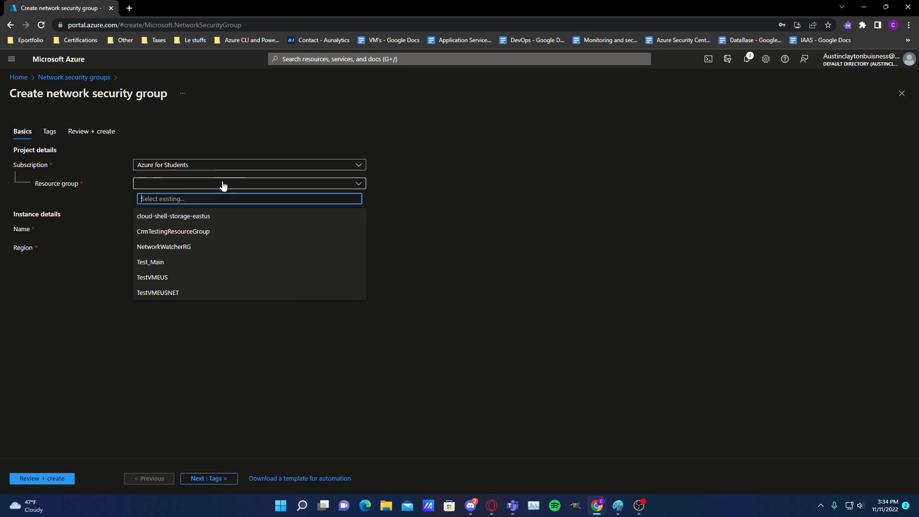
{"action": "left_click", "coordinate": [221, 292]}
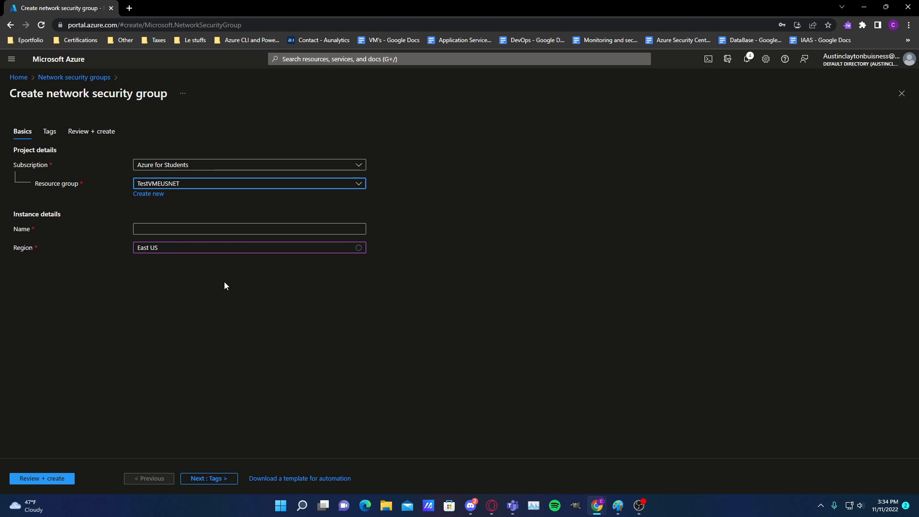
{"action": "left_click", "coordinate": [191, 249]}
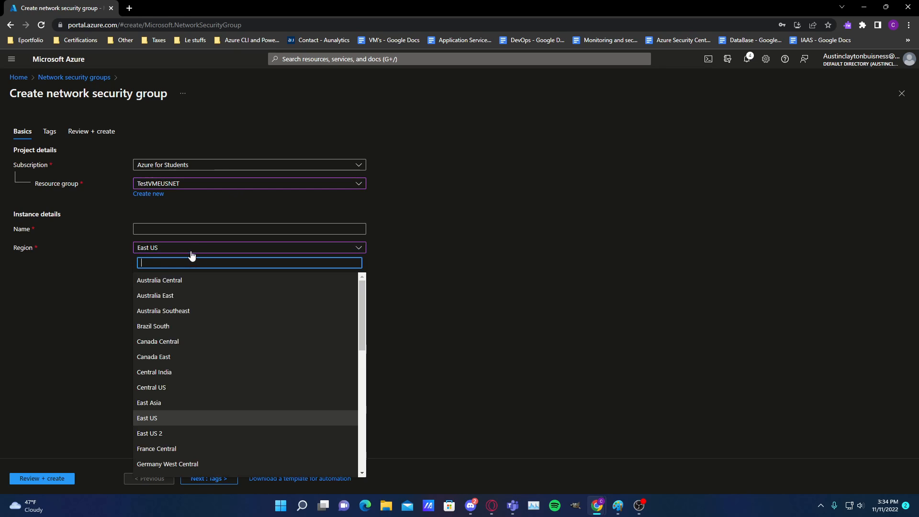
Name the new network security group NSGNETVMTEST
{"action": "left_click", "coordinate": [225, 224]}
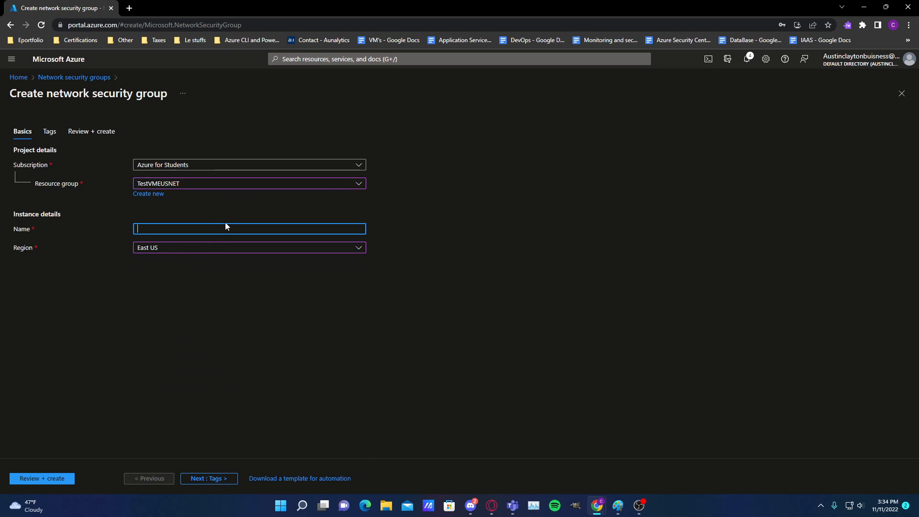
{"action": "type", "text": "NSGNETVMTEST"}
{"action": "left_click", "coordinate": [266, 319]}
Leave the tags empty, create the network security group and open the deployed resource
{"action": "left_click", "coordinate": [215, 480]}
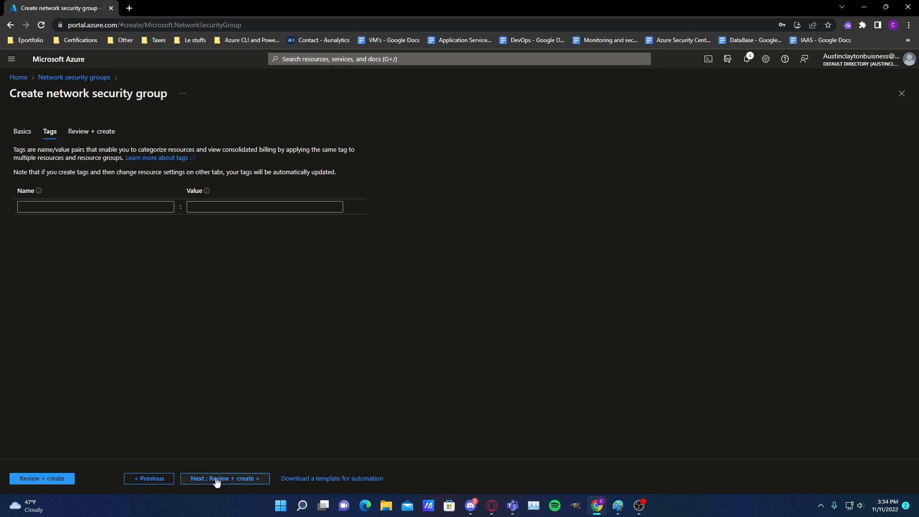
{"action": "left_click", "coordinate": [214, 479]}
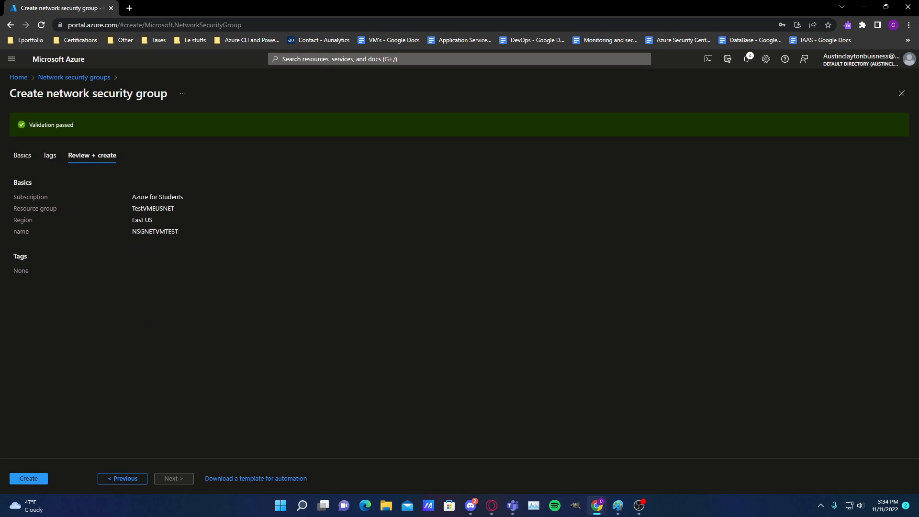
{"action": "left_click", "coordinate": [28, 479]}
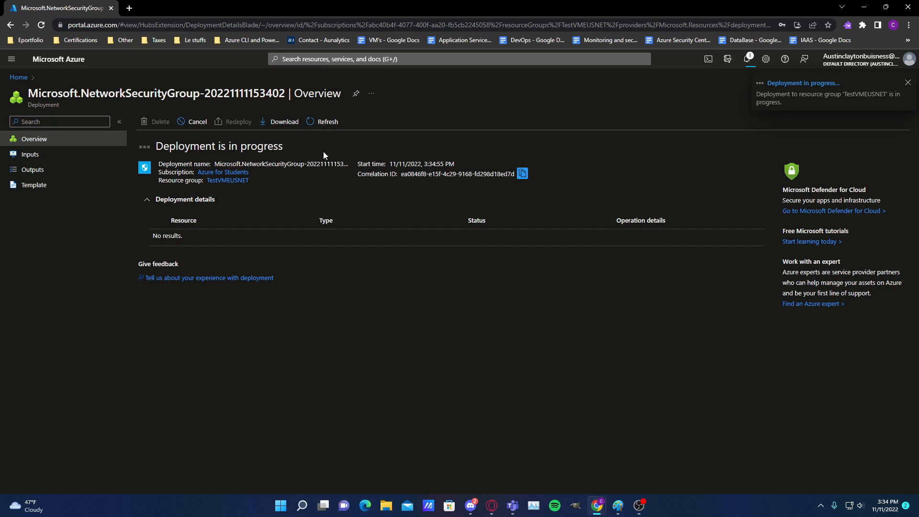
{"action": "left_click_drag", "start_coordinate": [323, 151], "coordinate": [168, 127]}
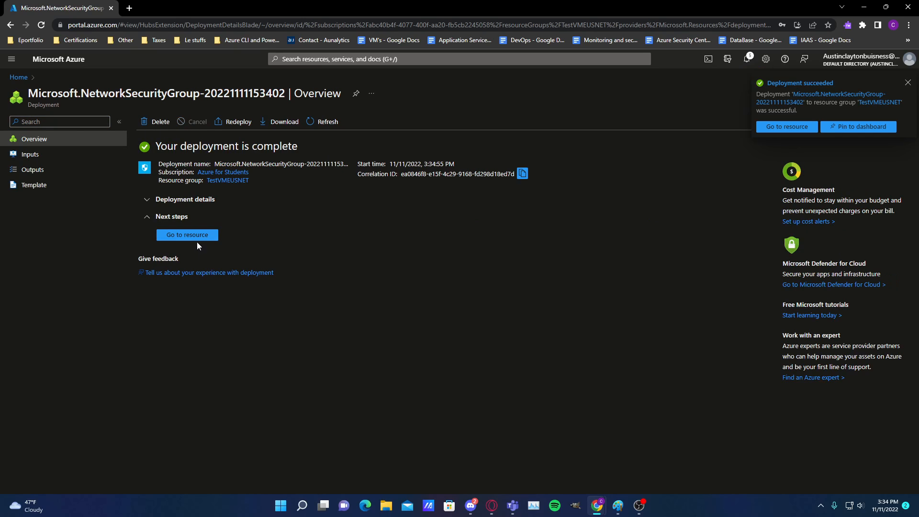
{"action": "left_click", "coordinate": [197, 239]}
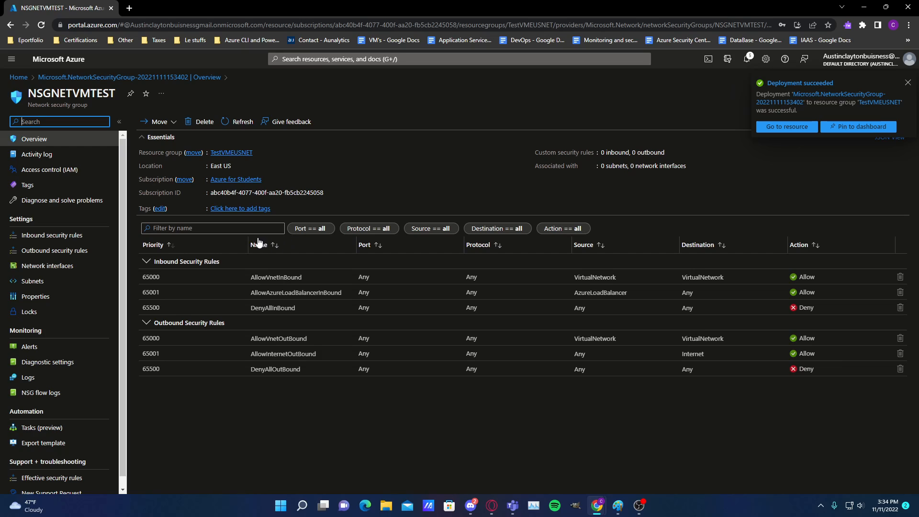
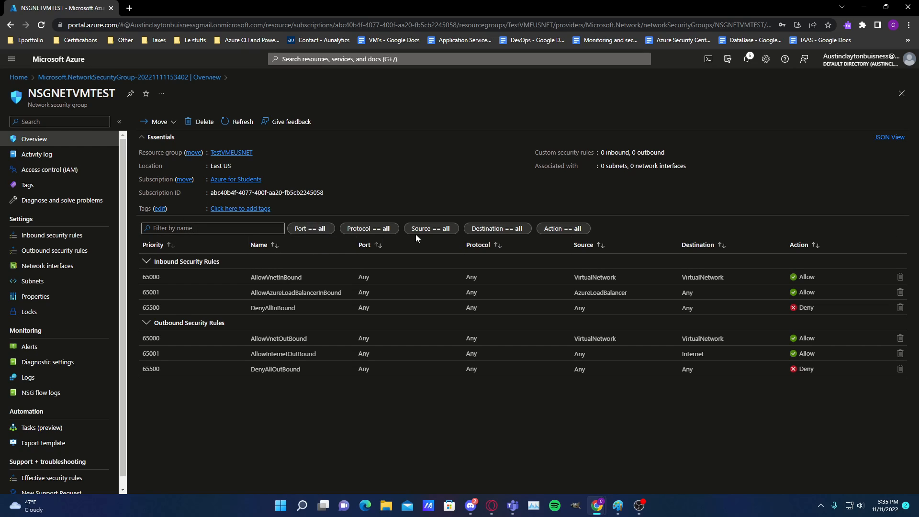
{"action": "left_click_drag", "start_coordinate": [711, 168], "coordinate": [600, 153]}
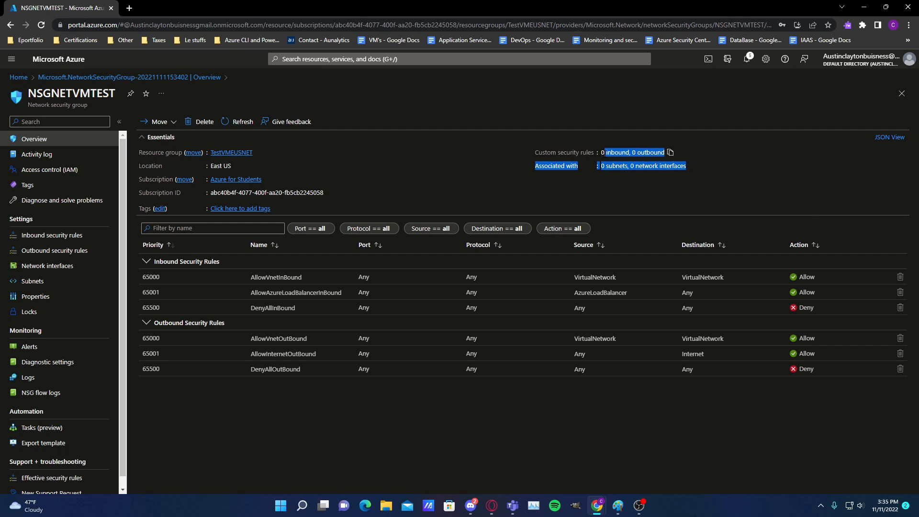
{"action": "left_click", "coordinate": [558, 140]}
{"action": "left_click", "coordinate": [554, 143]}
{"action": "left_click_drag", "start_coordinate": [528, 154], "coordinate": [698, 171]}
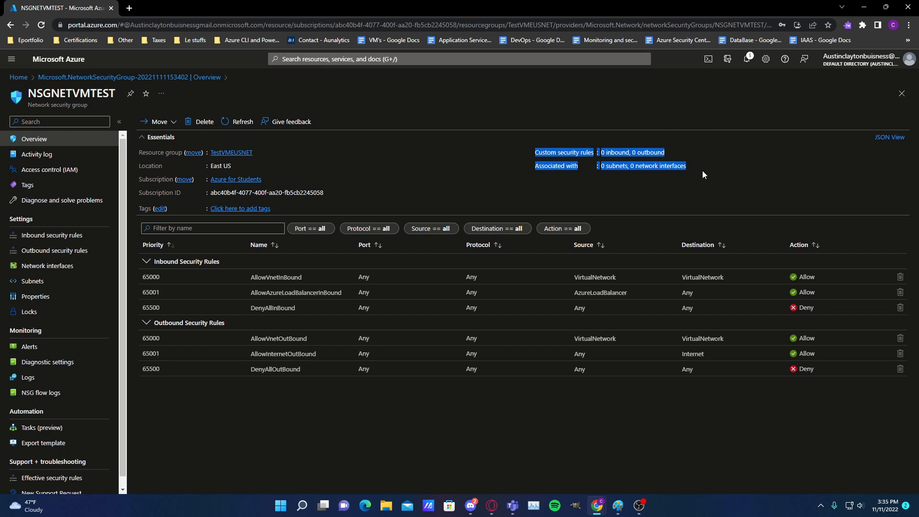
{"action": "left_click", "coordinate": [702, 171]}
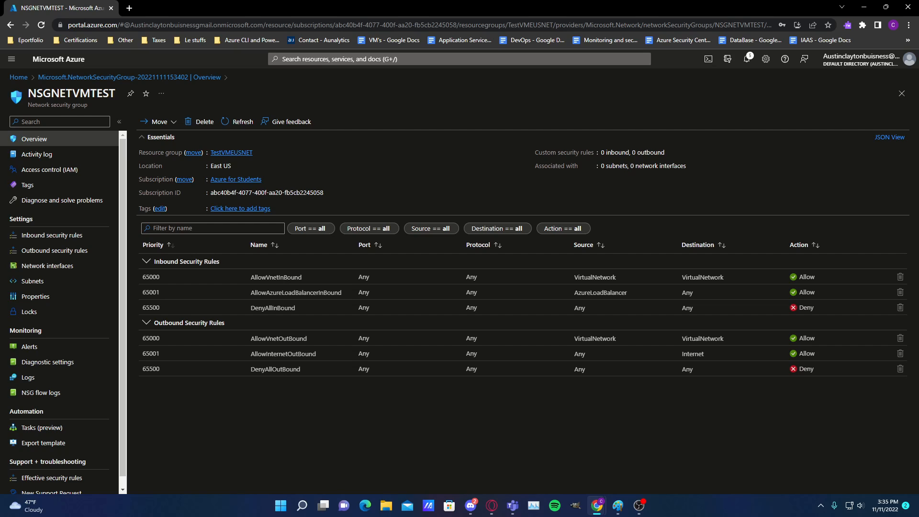
Search the web for "what is my ip" in a new browser tab and copy the public IP address
{"action": "left_click", "coordinate": [128, 8]}
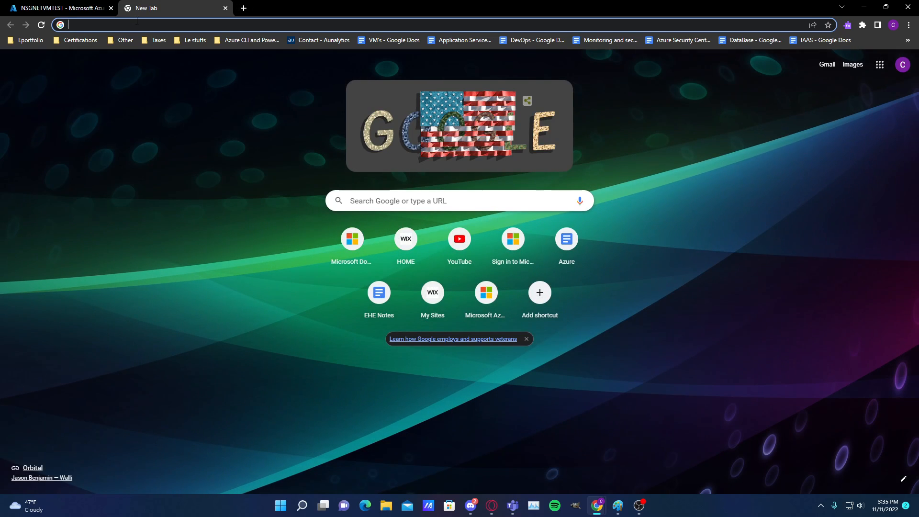
{"action": "type", "text": "what"}
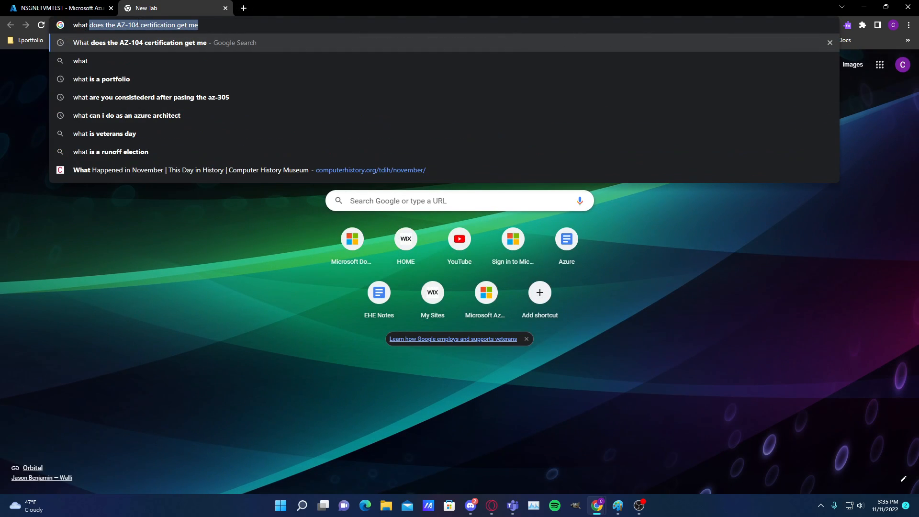
{"action": "type", "text": " is my ip"}
{"action": "key", "text": "Return"}
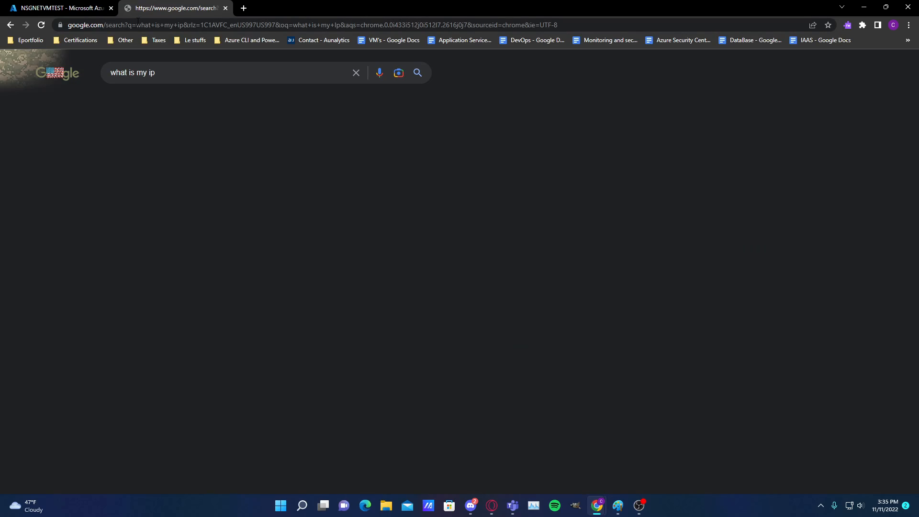
{"action": "left_click_drag", "start_coordinate": [316, 180], "coordinate": [90, 189]}
{"action": "left_click", "coordinate": [93, 194]}
{"action": "left_click_drag", "start_coordinate": [338, 188], "coordinate": [307, 182]}
{"action": "key", "text": "ctrl+c"}
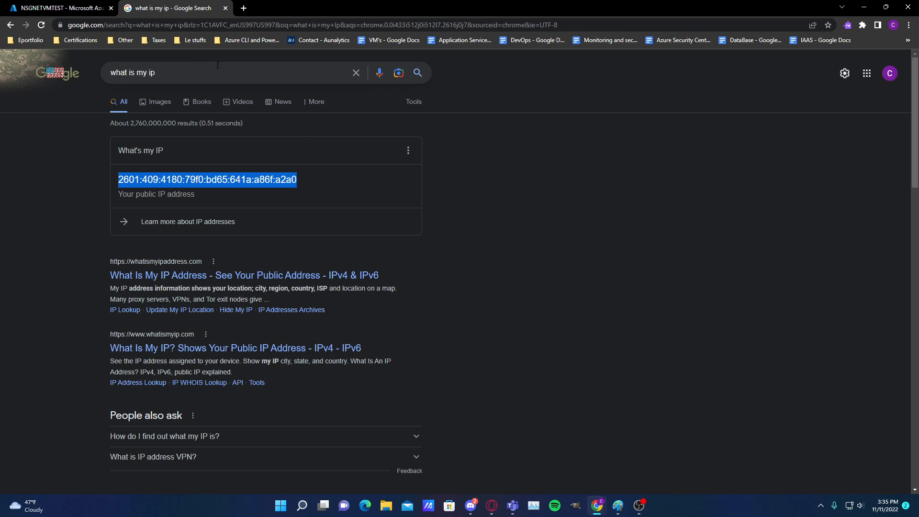
Start a new inbound security rule for NSGNETVMTEST with IP Addresses as its source and paste the copied public IP address
{"action": "left_click", "coordinate": [50, 4]}
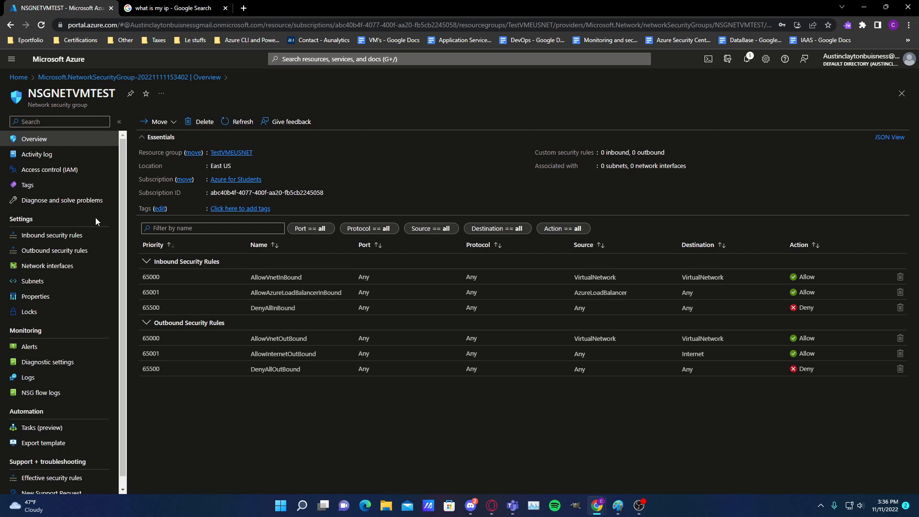
{"action": "left_click", "coordinate": [51, 235]}
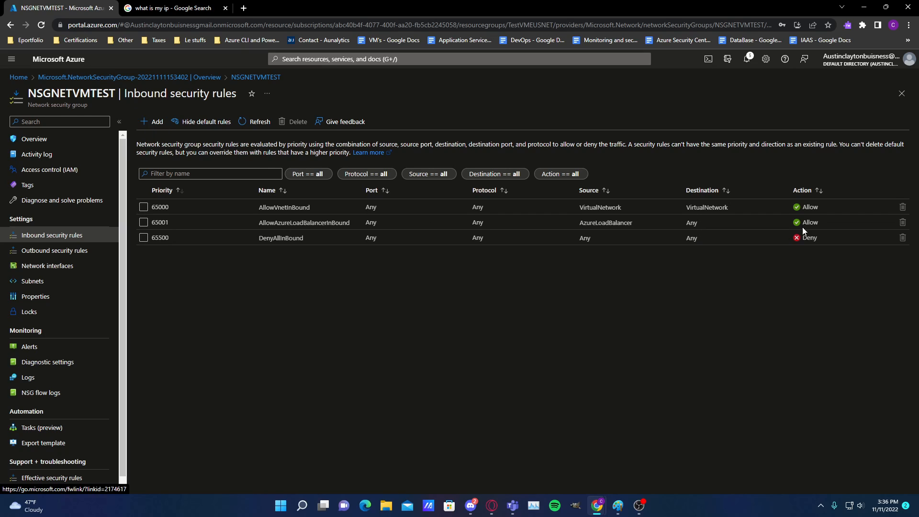
{"action": "left_click", "coordinate": [152, 121]}
{"action": "left_click", "coordinate": [708, 125]}
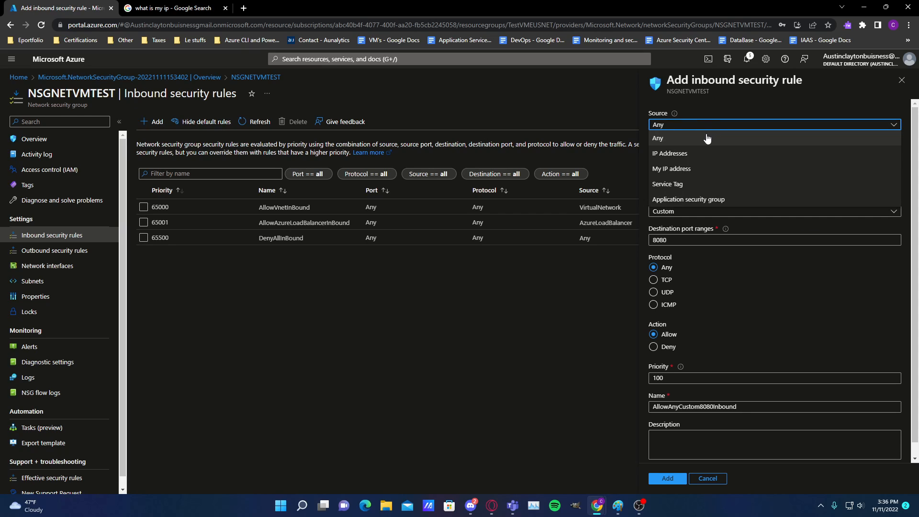
{"action": "left_click", "coordinate": [704, 153]}
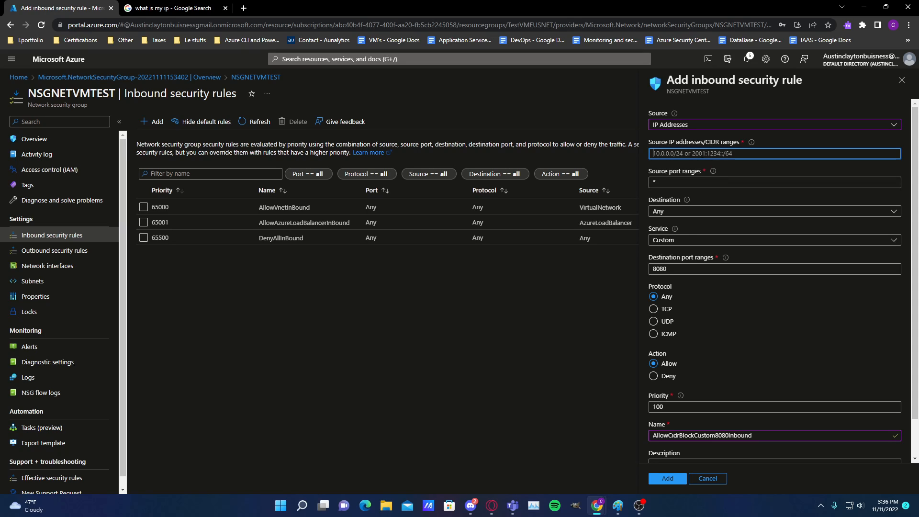
{"action": "key", "text": "ctrl+v"}
{"action": "left_click", "coordinate": [800, 100]}
Keep the rule's source port range *, destination Any, port 8080, action Allow and priority 100, and add the inbound rule
{"action": "left_click", "coordinate": [731, 184]}
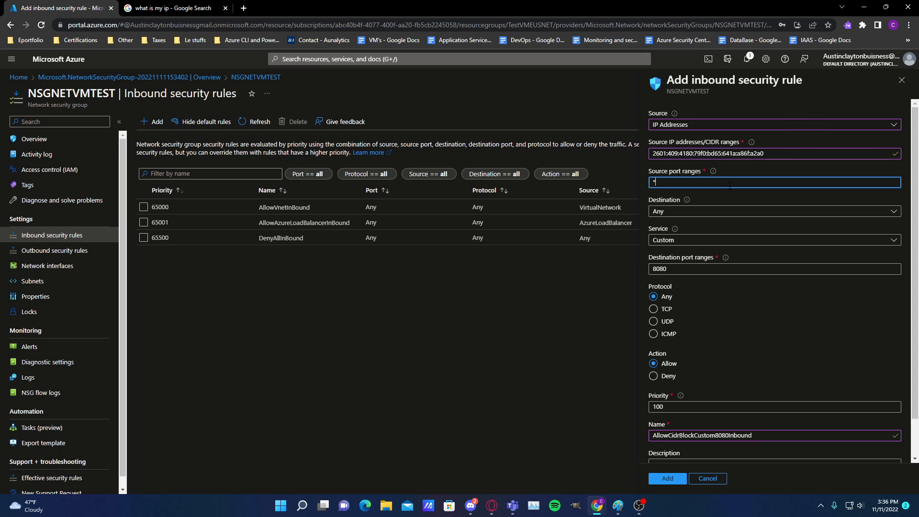
{"action": "left_click", "coordinate": [680, 211]}
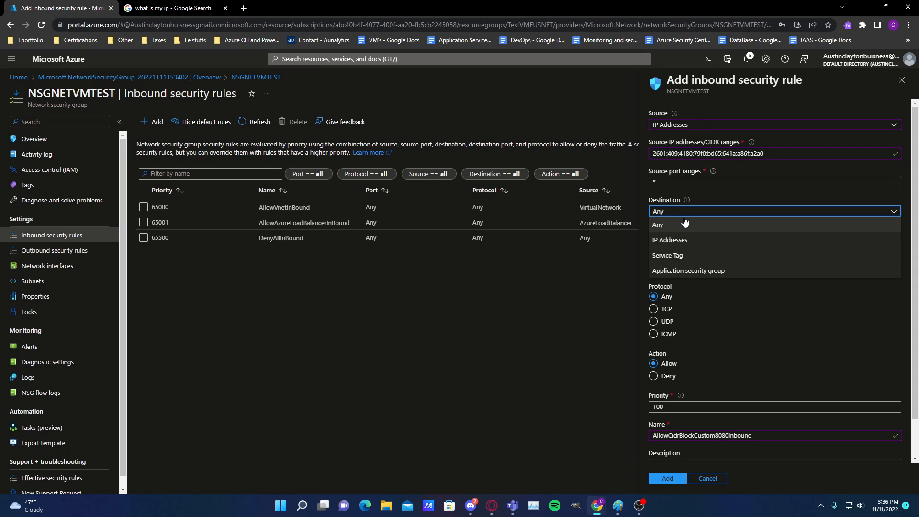
{"action": "left_click", "coordinate": [759, 315]}
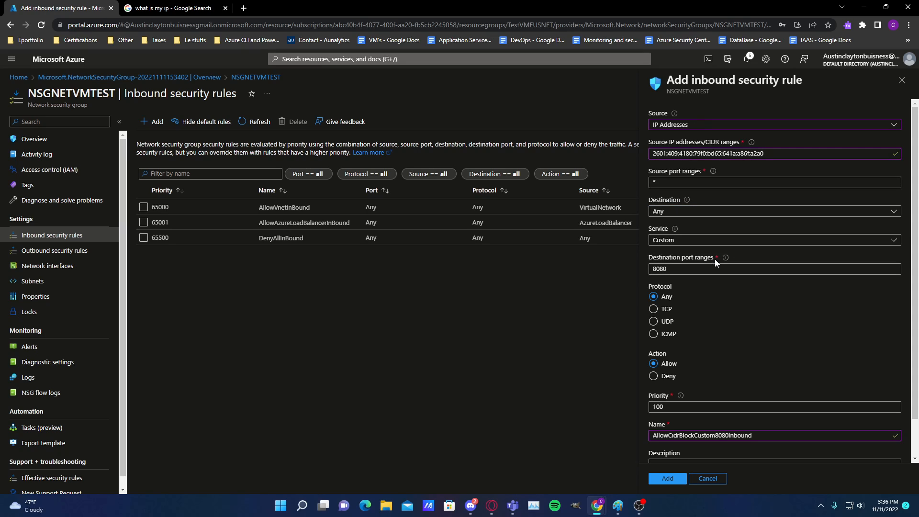
{"action": "scroll", "coordinate": [713, 286], "scroll_direction": "down", "scroll_amount": 1}
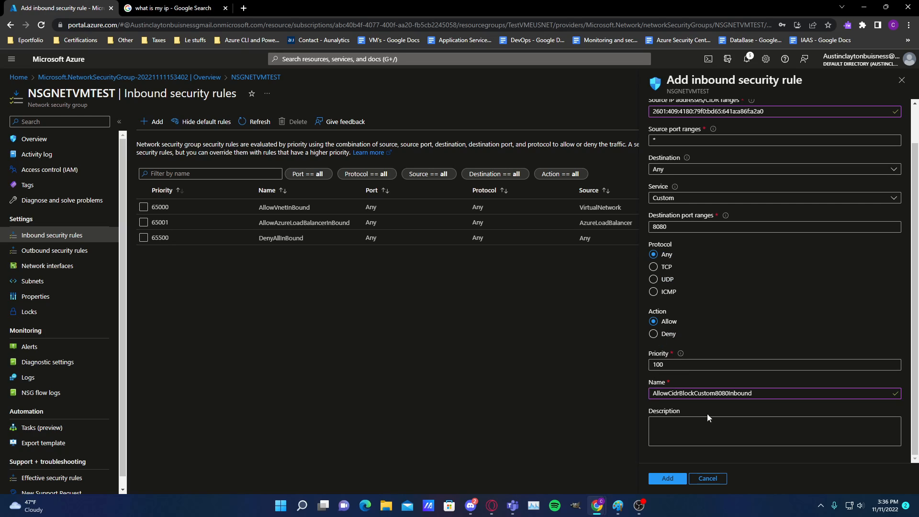
{"action": "left_click", "coordinate": [670, 480]}
{"action": "left_click", "coordinate": [673, 480]}
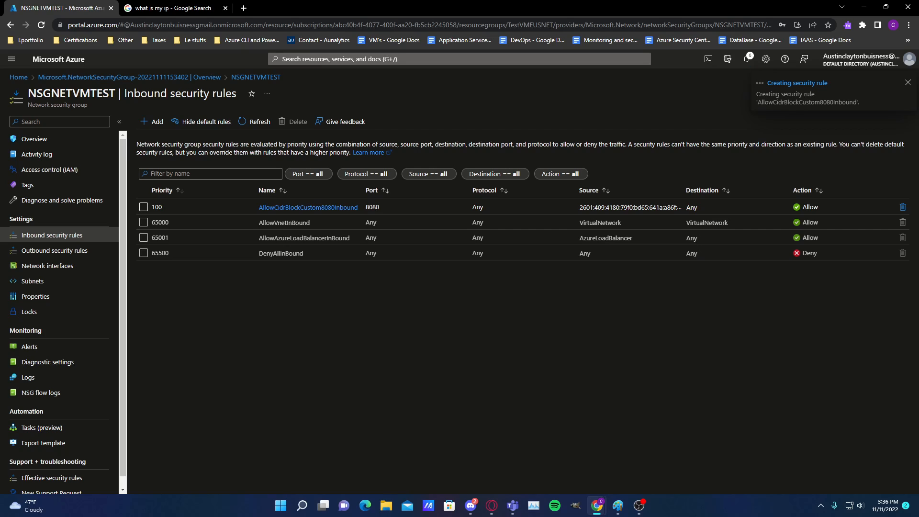
Search the portal for storage accounts, go to Storage accounts and start creating a new one
{"action": "left_click", "coordinate": [444, 62]}
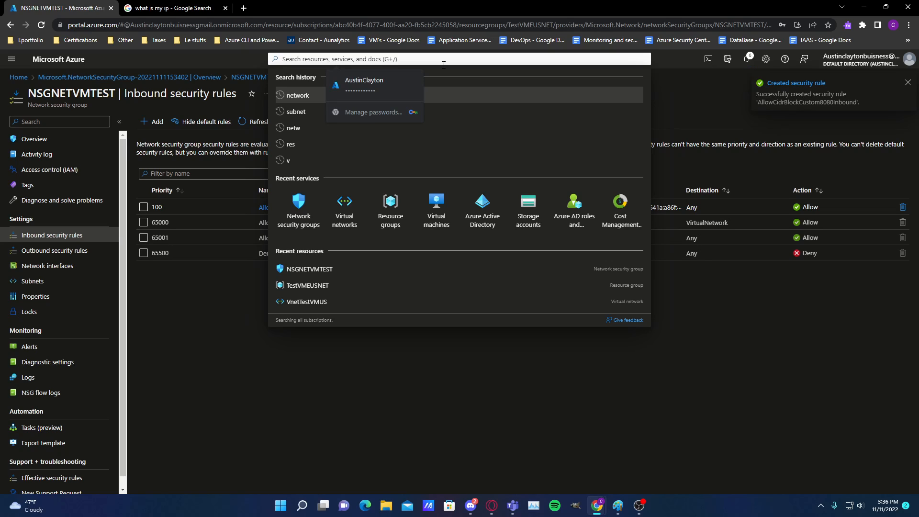
{"action": "type", "text": "naba"}
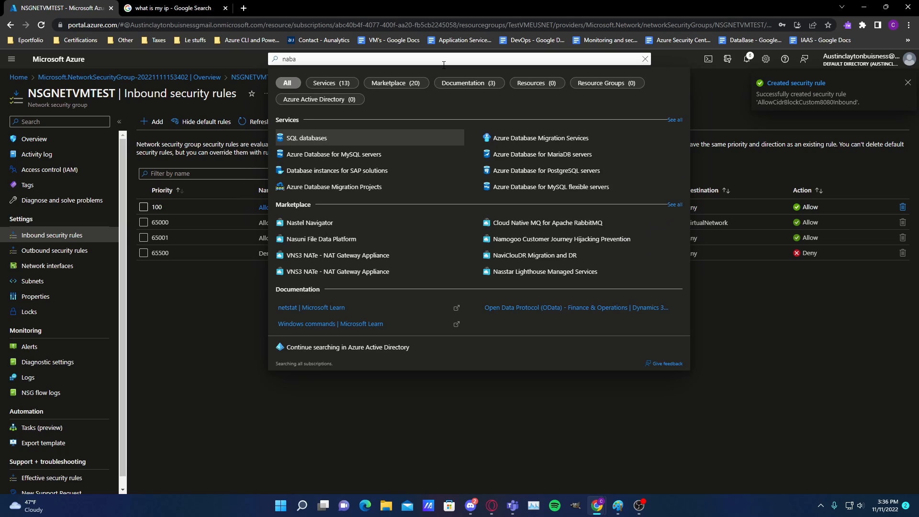
{"action": "key", "text": "BackSpace"}
{"action": "key", "text": "BackSpace"}
{"action": "key", "text": "BackSpace"}
{"action": "key", "text": "BackSpace"}
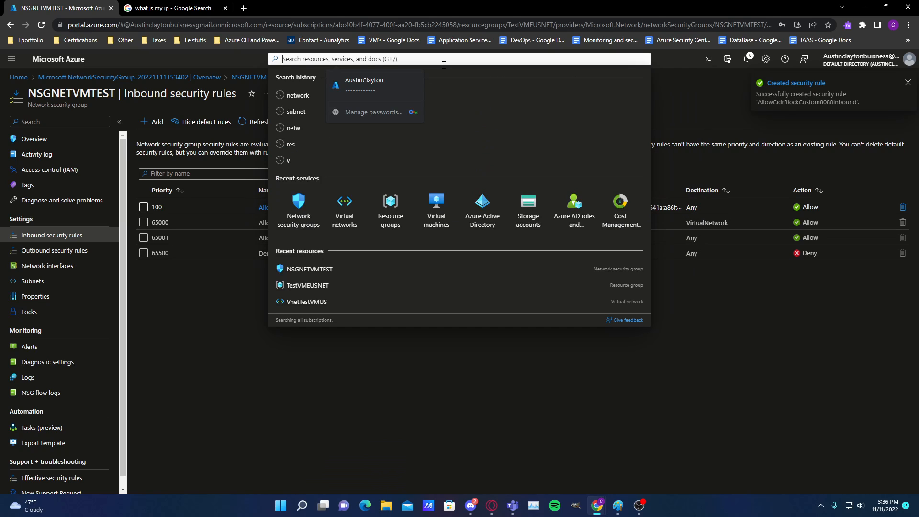
{"action": "type", "text": "st"}
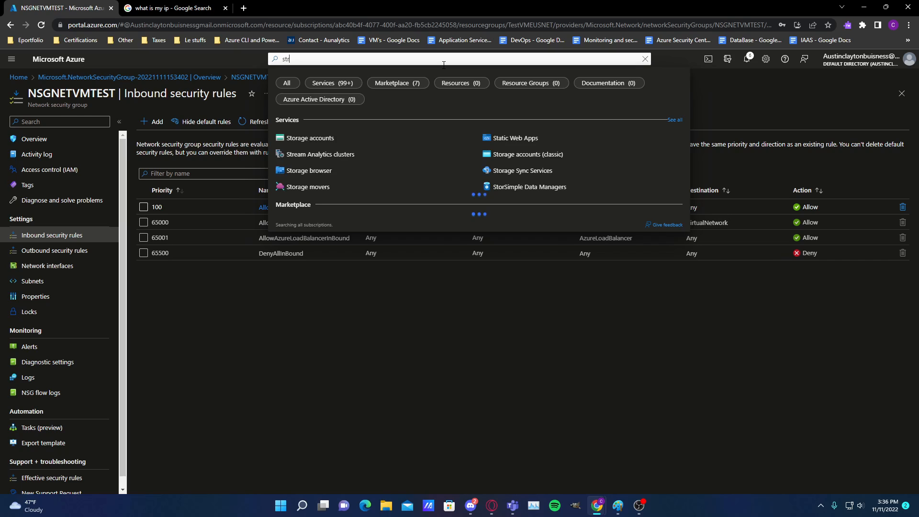
{"action": "type", "text": "o"}
{"action": "left_click", "coordinate": [441, 137]}
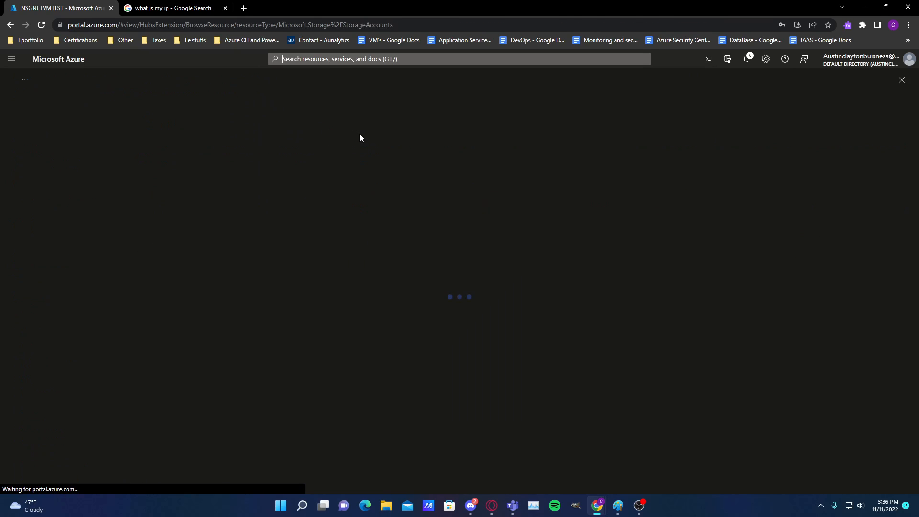
{"action": "left_click", "coordinate": [27, 127]}
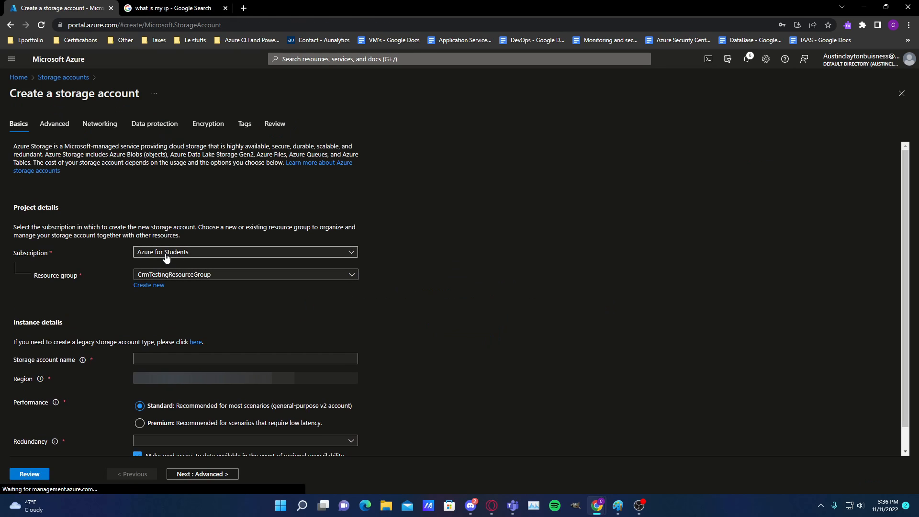
Set the new storage account's resource group to TestVMEUS, keeping the Azure for Students subscription
{"action": "left_click", "coordinate": [223, 276]}
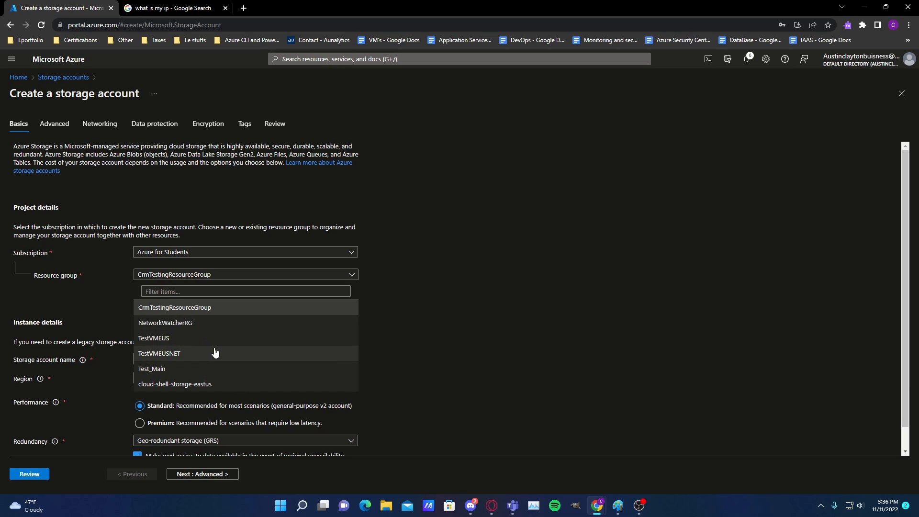
{"action": "left_click", "coordinate": [191, 339]}
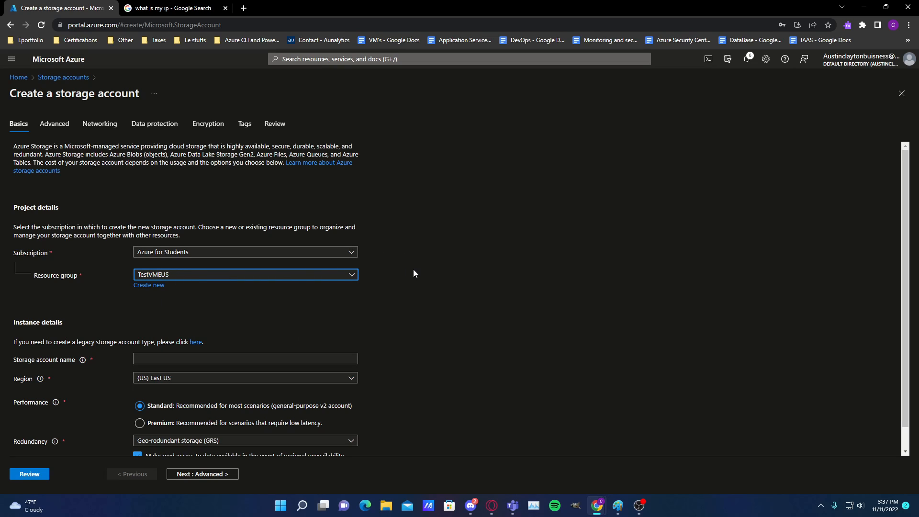
{"action": "left_click", "coordinate": [275, 251]}
{"action": "left_click", "coordinate": [551, 247]}
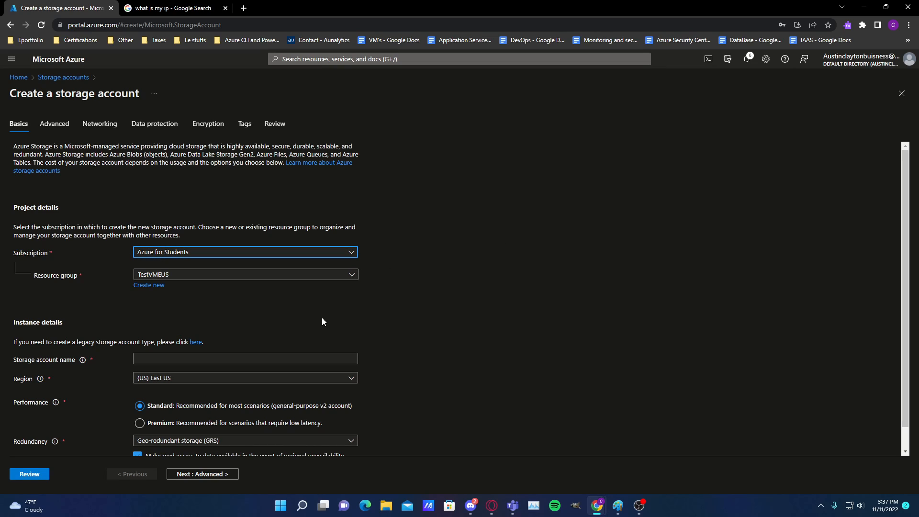
Try to name the storage account TestVMEUS, then clear the name
{"action": "left_click", "coordinate": [251, 357]}
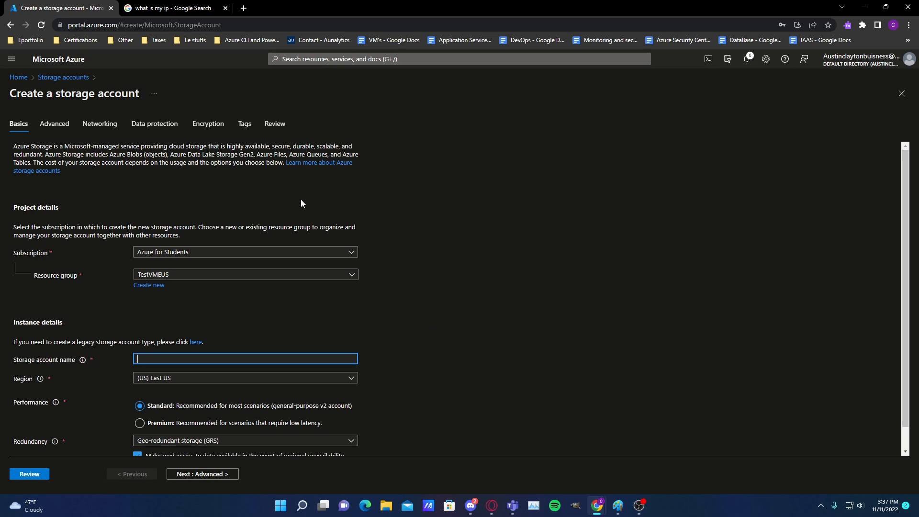
{"action": "type", "text": "tes"}
{"action": "key", "text": "BackSpace"}
{"action": "key", "text": "BackSpace"}
{"action": "key", "text": "BackSpace"}
{"action": "type", "text": "2601:409:4180:79f0:bd65:647a:a86f:a2a0"}
{"action": "key", "text": "BackSpace"}
{"action": "key", "text": "BackSpace"}
{"action": "key", "text": "BackSpace"}
{"action": "key", "text": "BackSpace"}
{"action": "key", "text": "BackSpace"}
{"action": "key", "text": "BackSpace"}
{"action": "key", "text": "BackSpace"}
{"action": "key", "text": "BackSpace"}
{"action": "key", "text": "BackSpace"}
{"action": "key", "text": "BackSpace"}
{"action": "key", "text": "BackSpace"}
{"action": "key", "text": "BackSpace"}
{"action": "key", "text": "BackSpace"}
{"action": "key", "text": "BackSpace"}
{"action": "key", "text": "BackSpace"}
{"action": "key", "text": "BackSpace"}
{"action": "key", "text": "BackSpace"}
{"action": "key", "text": "BackSpace"}
{"action": "key", "text": "BackSpace"}
{"action": "key", "text": "BackSpace"}
{"action": "key", "text": "BackSpace"}
{"action": "type", "text": "TestVMEUS"}
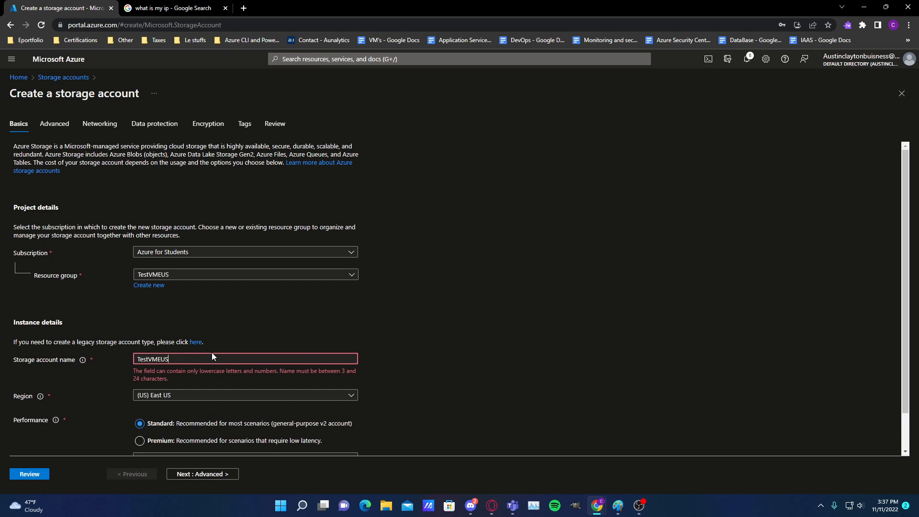
{"action": "key", "text": "BackSpace"}
{"action": "key", "text": "BackSpace"}
{"action": "key", "text": "BackSpace"}
{"action": "key", "text": "BackSpace"}
{"action": "key", "text": "BackSpace"}
{"action": "key", "text": "BackSpace"}
{"action": "key", "text": "BackSpace"}
{"action": "key", "text": "BackSpace"}
{"action": "key", "text": "BackSpace"}
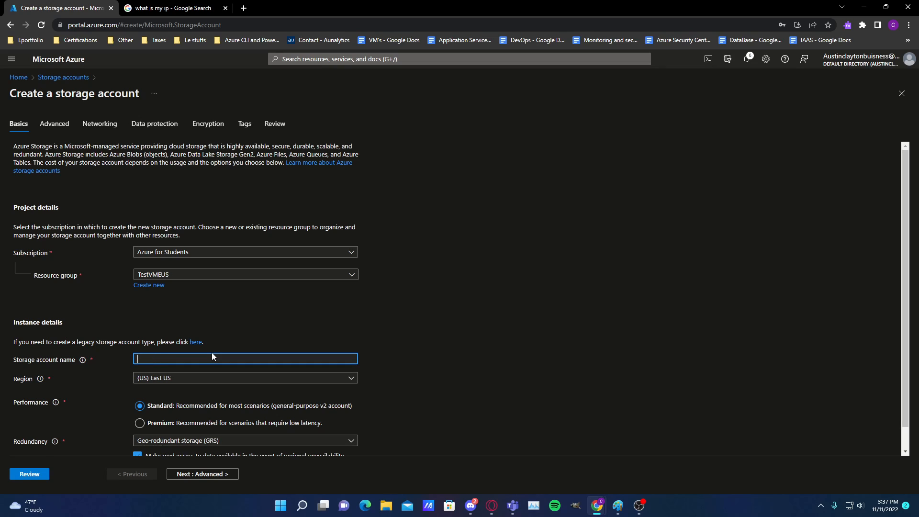
Name the storage account testvmeusstorage123456
{"action": "type", "text": "testvmeusstorage123456"}
{"action": "left_click", "coordinate": [499, 381]}
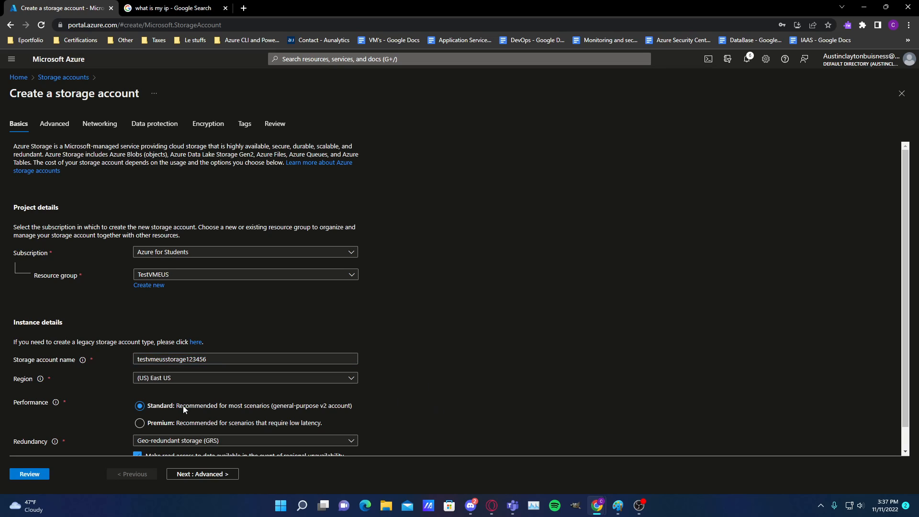
Set the storage account's redundancy to Locally-redundant storage (LRS)
{"action": "scroll", "coordinate": [177, 398], "scroll_direction": "down", "scroll_amount": 1}
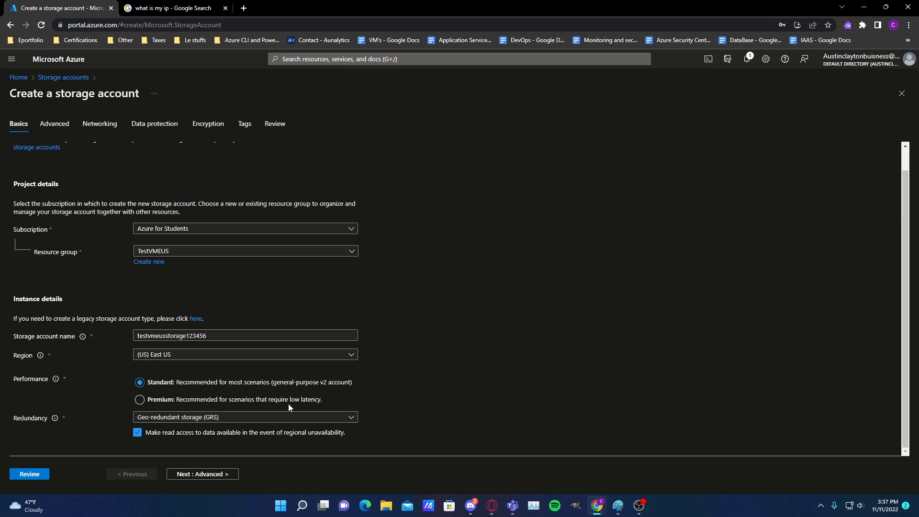
{"action": "left_click", "coordinate": [221, 417]}
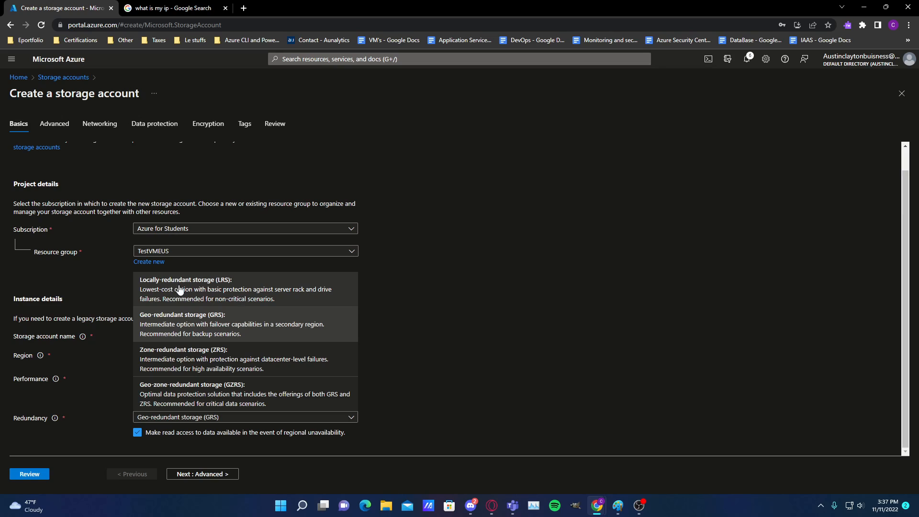
{"action": "left_click", "coordinate": [241, 286]}
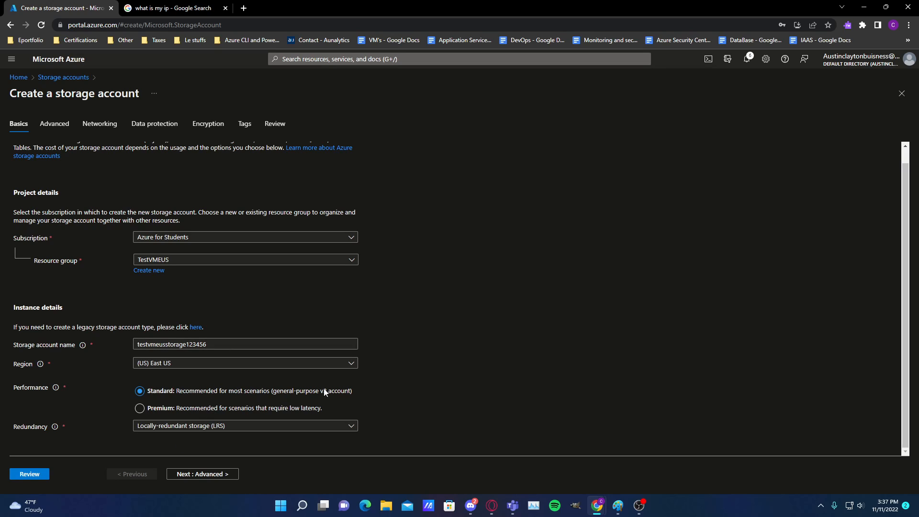
{"action": "scroll", "coordinate": [143, 345], "scroll_direction": "up", "scroll_amount": 1}
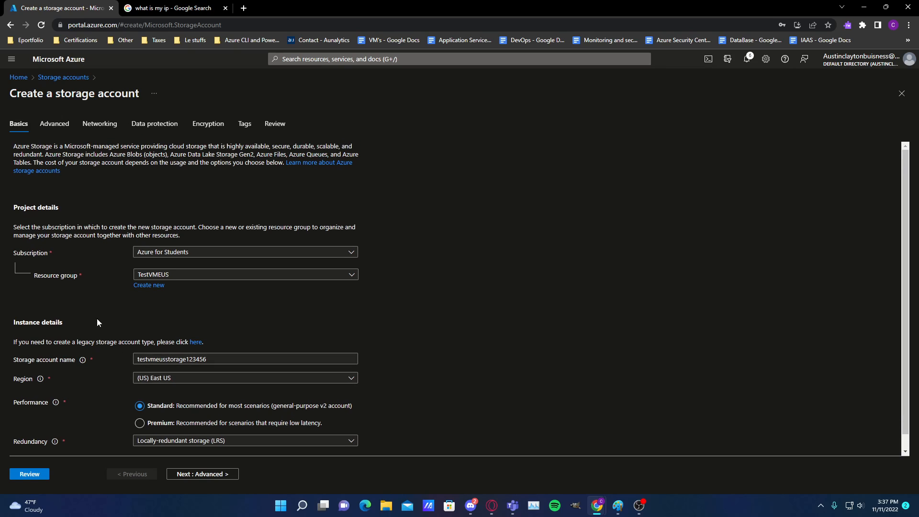
Turn off required secure transfer for REST API operations in the advanced settings, keeping public container access enabled and minimum TLS version 1.2
{"action": "left_click", "coordinate": [47, 125]}
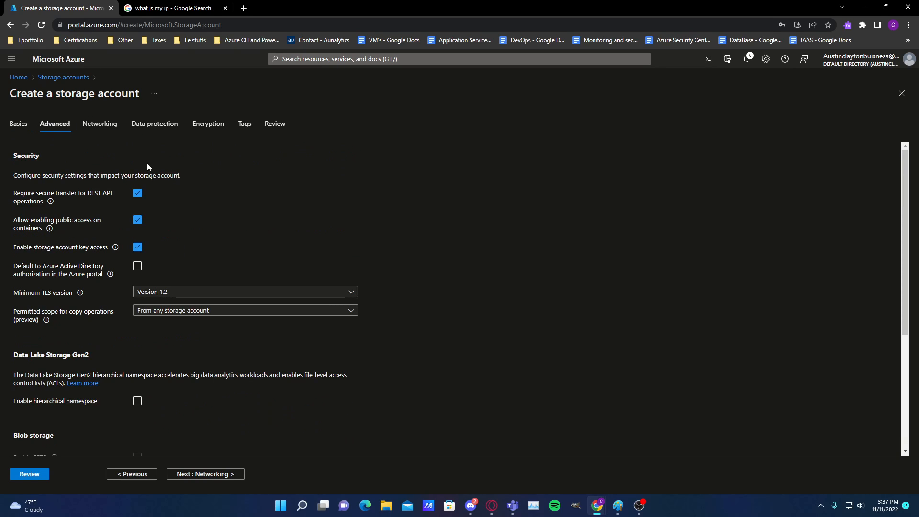
{"action": "left_click", "coordinate": [144, 197]}
{"action": "left_click", "coordinate": [138, 222]}
{"action": "left_click", "coordinate": [192, 292]}
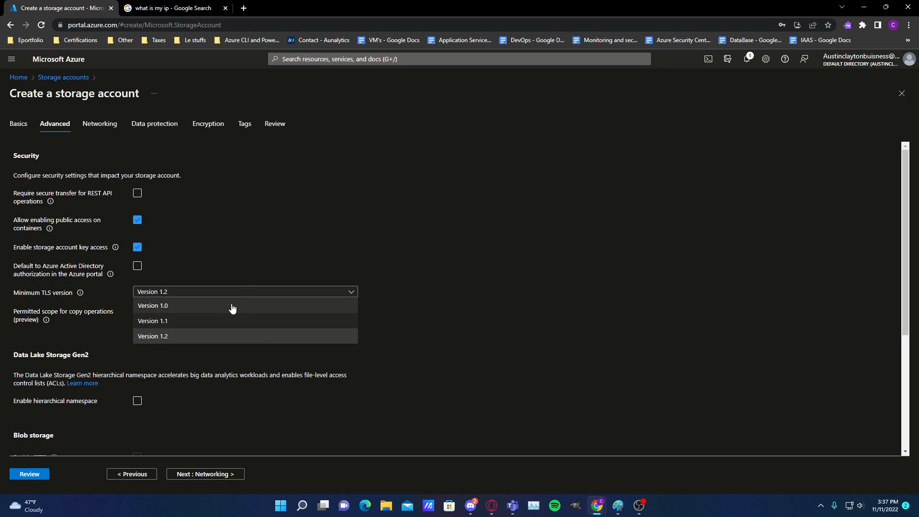
{"action": "left_click", "coordinate": [243, 269]}
{"action": "scroll", "coordinate": [146, 307], "scroll_direction": "down", "scroll_amount": 3}
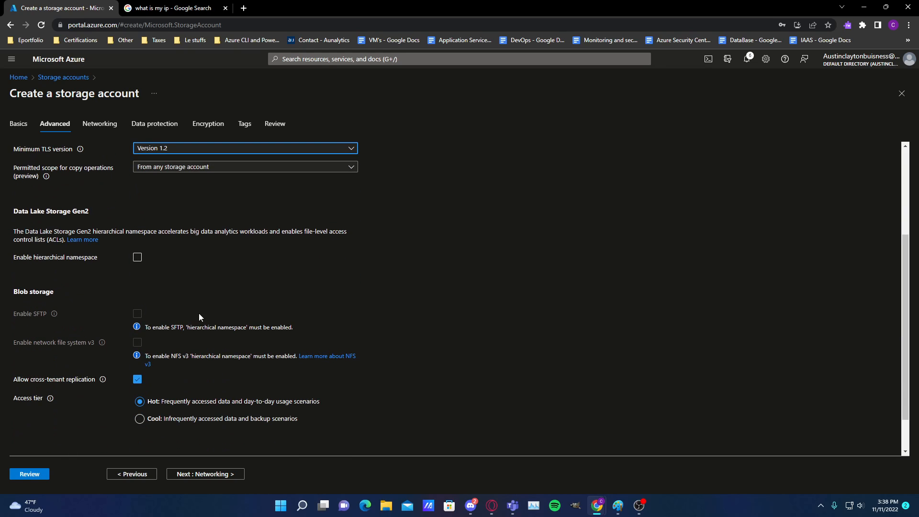
{"action": "scroll", "coordinate": [170, 311], "scroll_direction": "down", "scroll_amount": 1}
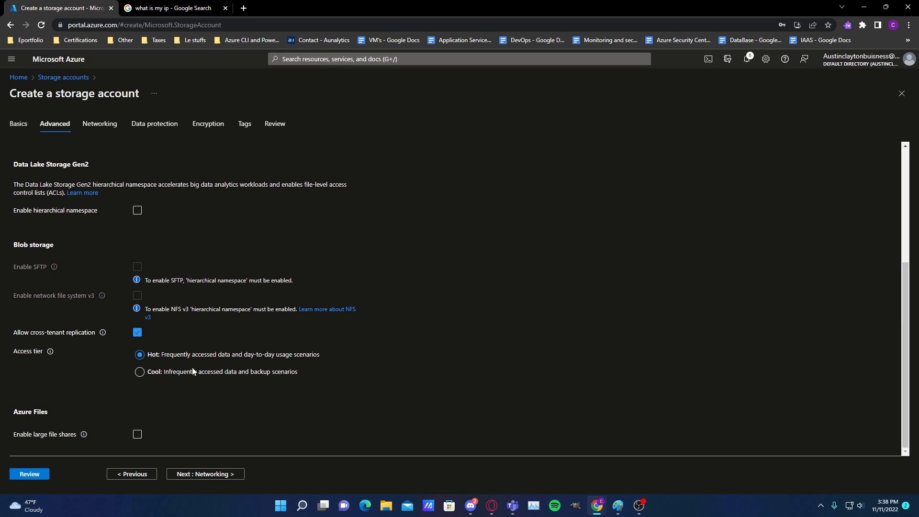
Keep public access from all networks enabled, then look through the data protection, encryption and tag settings up to the final review
{"action": "left_click", "coordinate": [102, 127]}
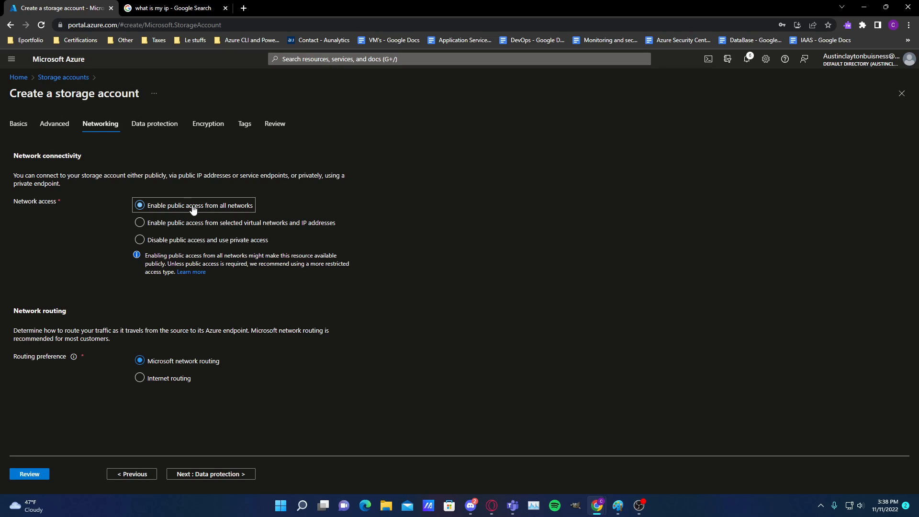
{"action": "left_click", "coordinate": [218, 210]}
{"action": "left_click", "coordinate": [153, 125]}
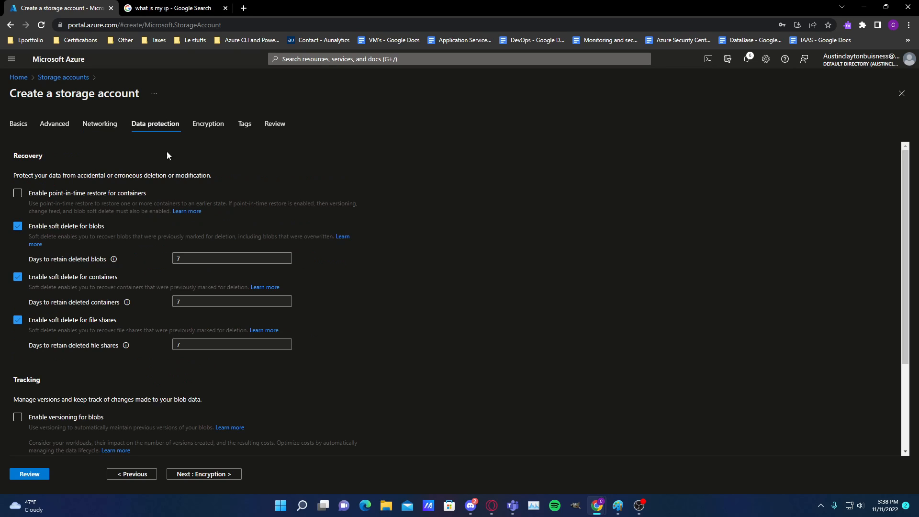
{"action": "left_click", "coordinate": [222, 129]}
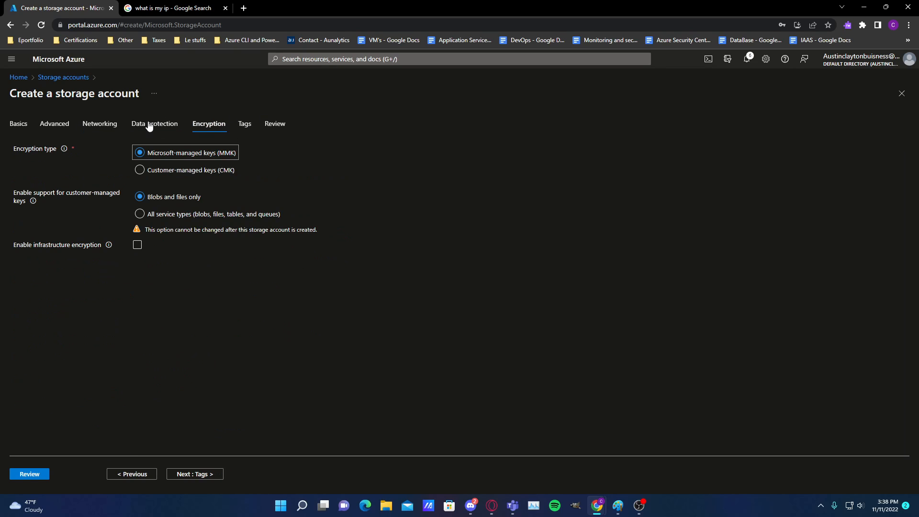
{"action": "left_click", "coordinate": [245, 125]}
{"action": "left_click", "coordinate": [273, 125]}
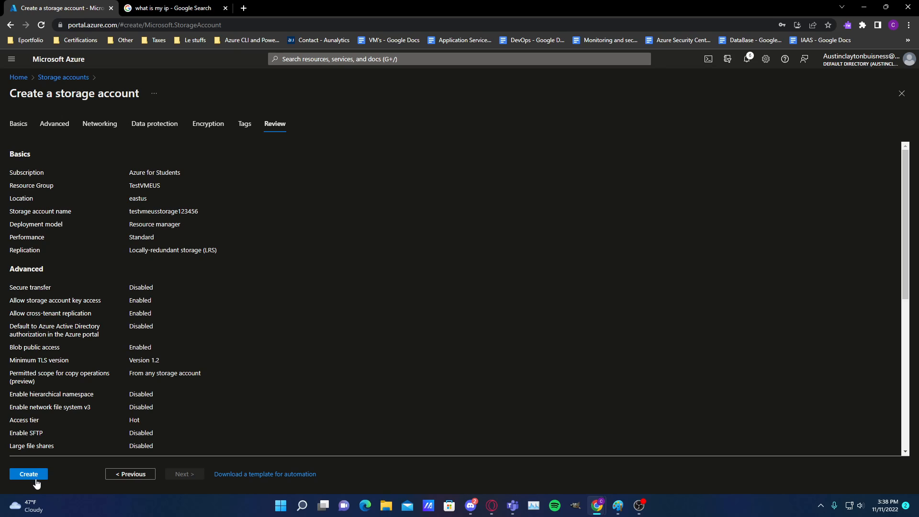
Open the storage account's automation template and read through its JSON parameters and resources
{"action": "right_click", "coordinate": [269, 479]}
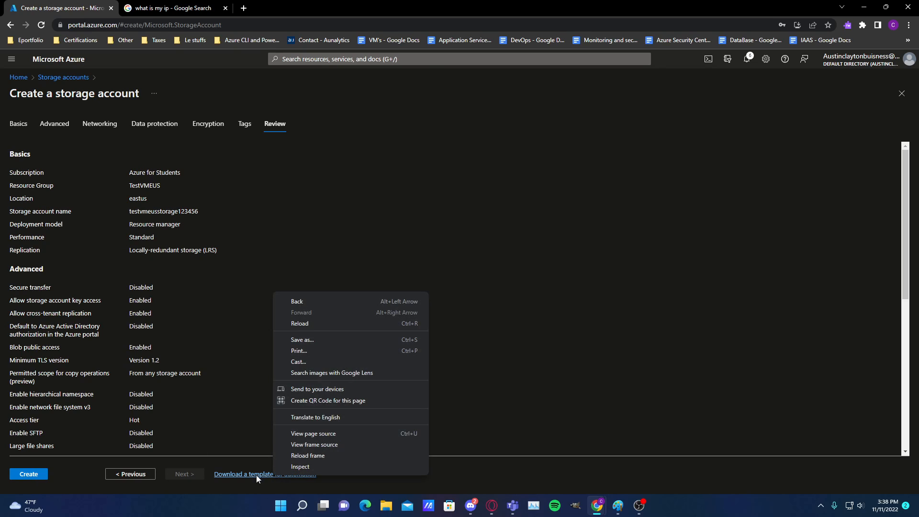
{"action": "left_click", "coordinate": [249, 475]}
{"action": "scroll", "coordinate": [334, 312], "scroll_direction": "down", "scroll_amount": 18}
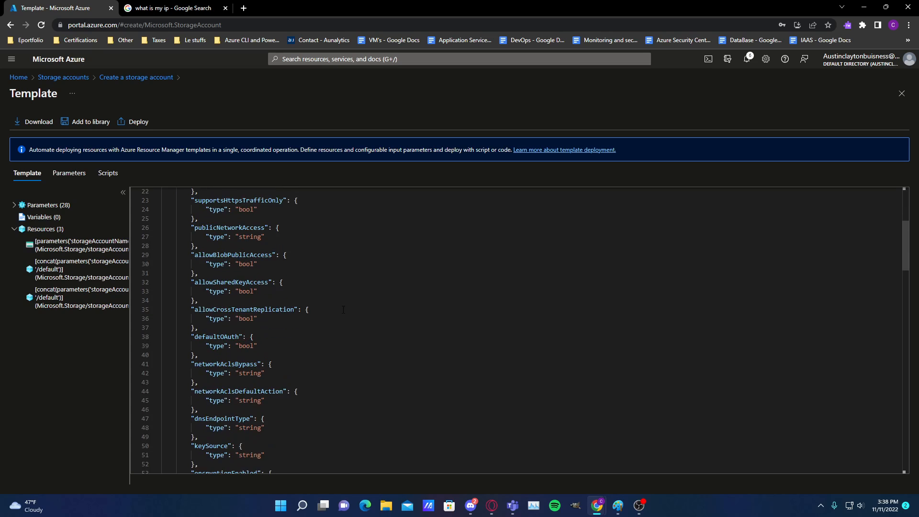
{"action": "scroll", "coordinate": [334, 313], "scroll_direction": "down", "scroll_amount": 4}
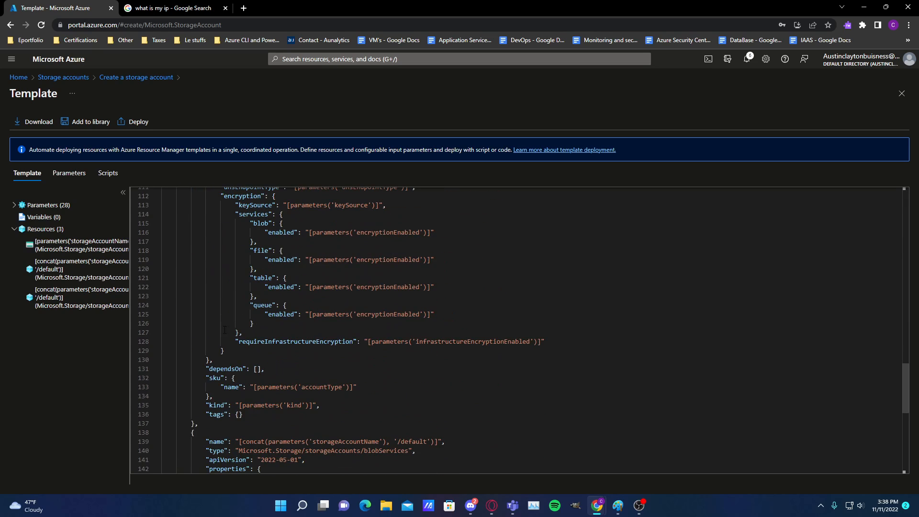
{"action": "scroll", "coordinate": [287, 311], "scroll_direction": "down", "scroll_amount": 8}
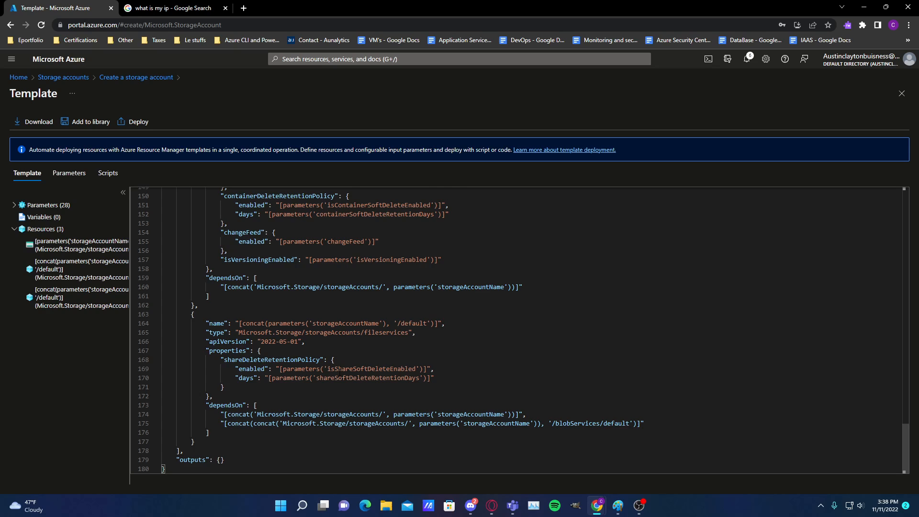
{"action": "scroll", "coordinate": [340, 370], "scroll_direction": "up", "scroll_amount": 7}
{"action": "left_click_drag", "start_coordinate": [907, 387], "coordinate": [895, 160]}
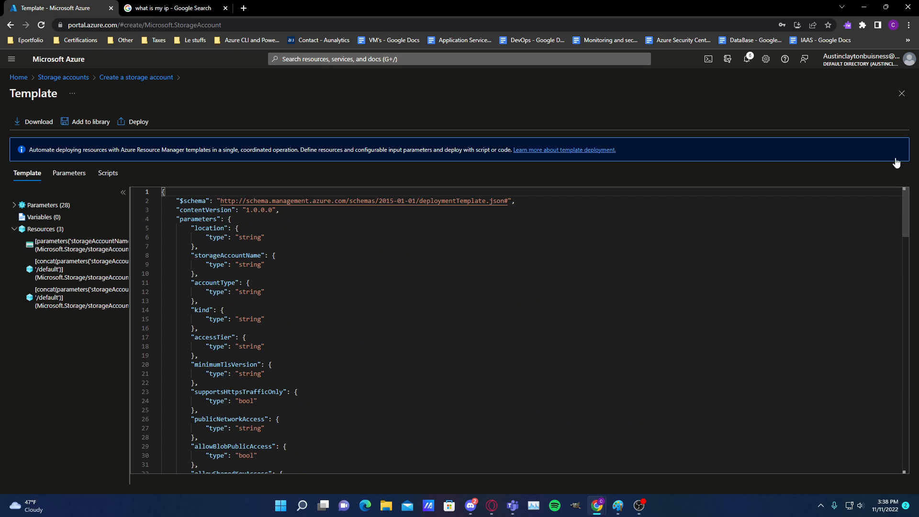
{"action": "left_click", "coordinate": [9, 25]}
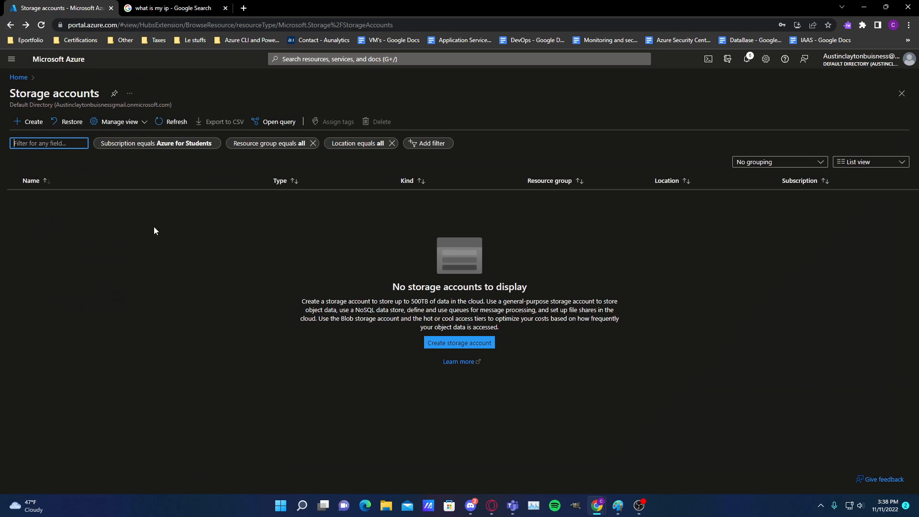
{"action": "left_click", "coordinate": [27, 25]}
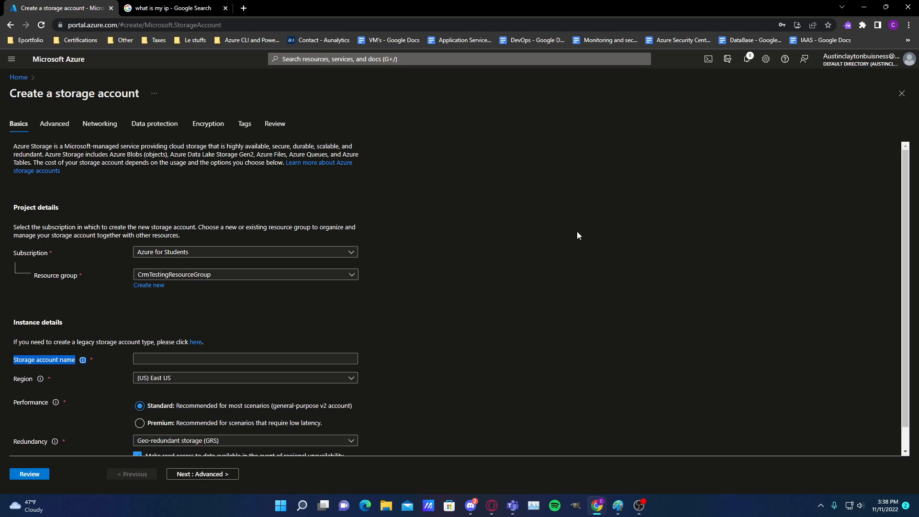
{"action": "left_click", "coordinate": [226, 357]}
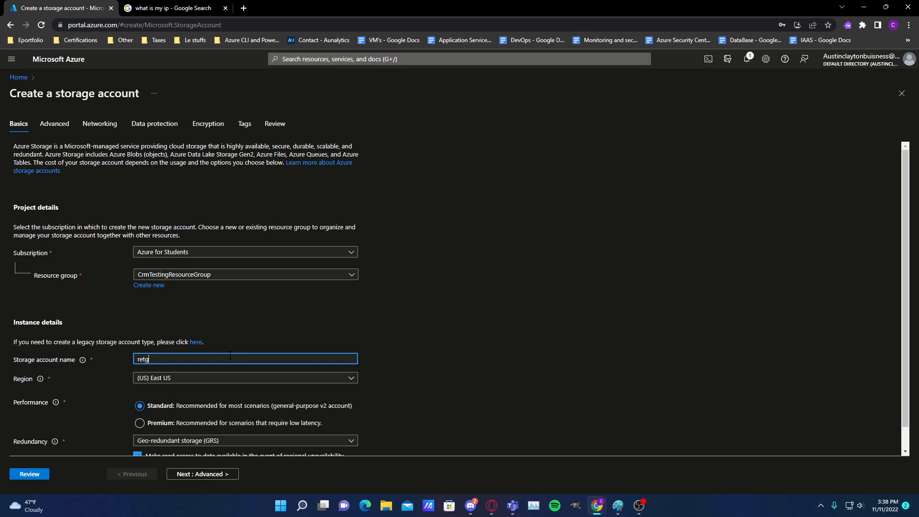
{"action": "type", "text": "retgrtfr seftgerswgwertg"}
{"action": "left_click", "coordinate": [249, 380]}
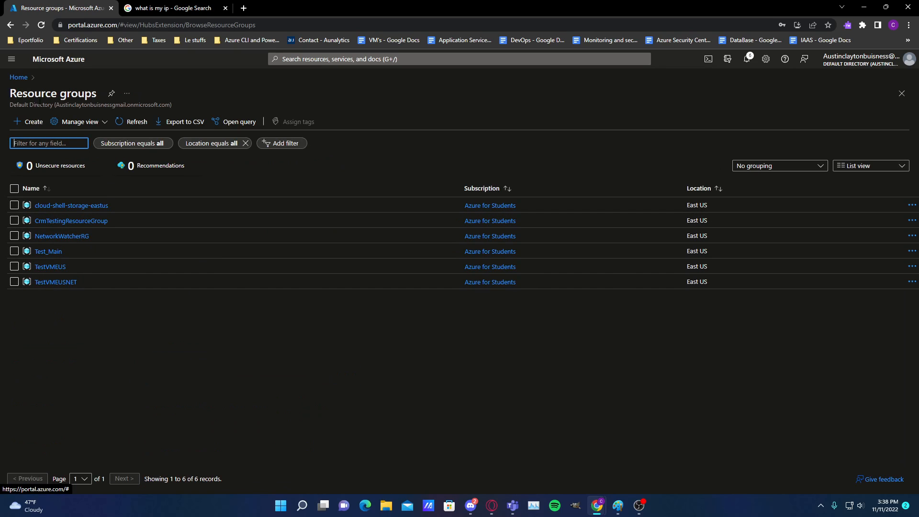
Start a new storage account from the storage accounts service and name it raewrfewrfewrfewraf
{"action": "left_click", "coordinate": [339, 61]}
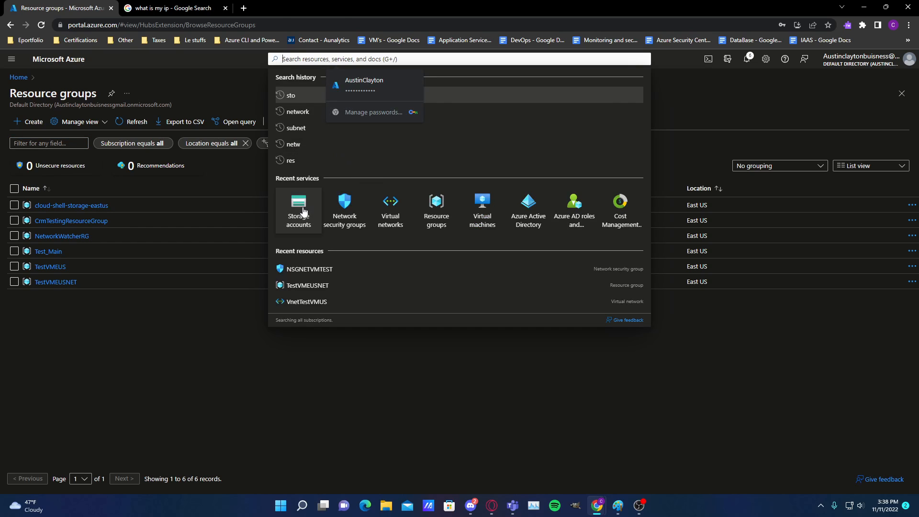
{"action": "left_click", "coordinate": [298, 210]}
{"action": "left_click", "coordinate": [483, 344]}
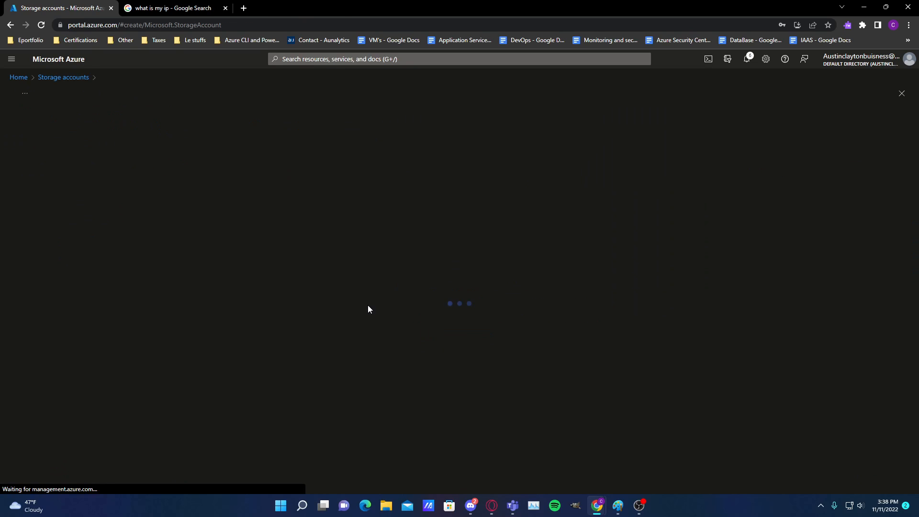
{"action": "left_click", "coordinate": [187, 358]}
{"action": "type", "text": "raewrfewrf"}
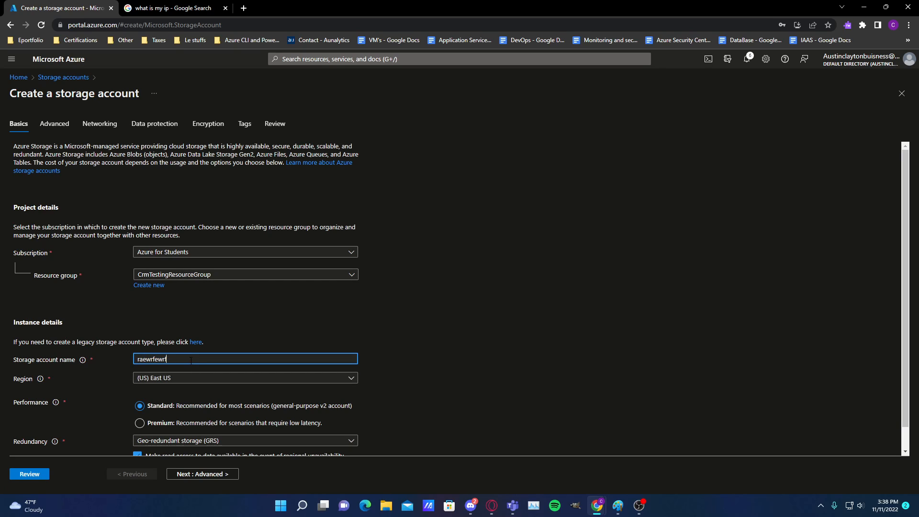
{"action": "type", "text": "ewrfaewrf"}
{"action": "left_click", "coordinate": [470, 369]}
Set the redundancy to Locally-redundant storage (LRS), review the configuration and create the storage account
{"action": "left_click", "coordinate": [259, 442]}
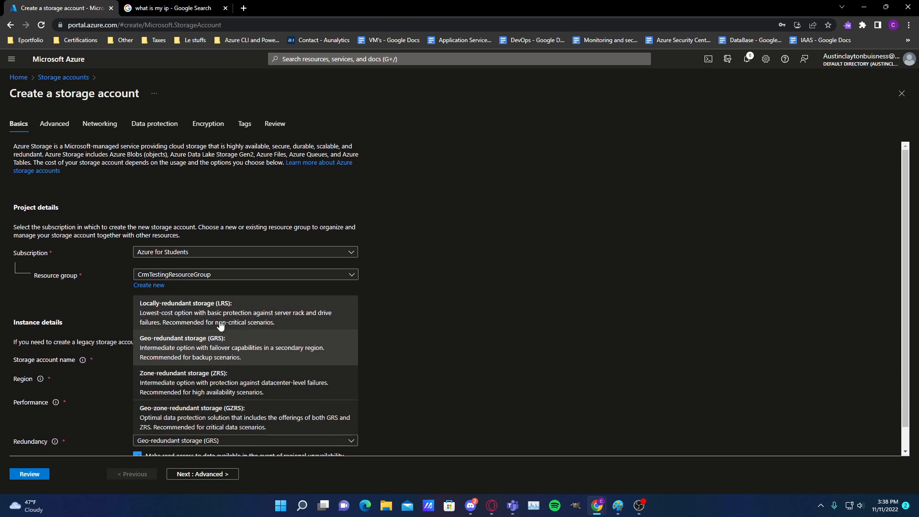
{"action": "left_click", "coordinate": [221, 325]}
{"action": "left_click", "coordinate": [267, 124]}
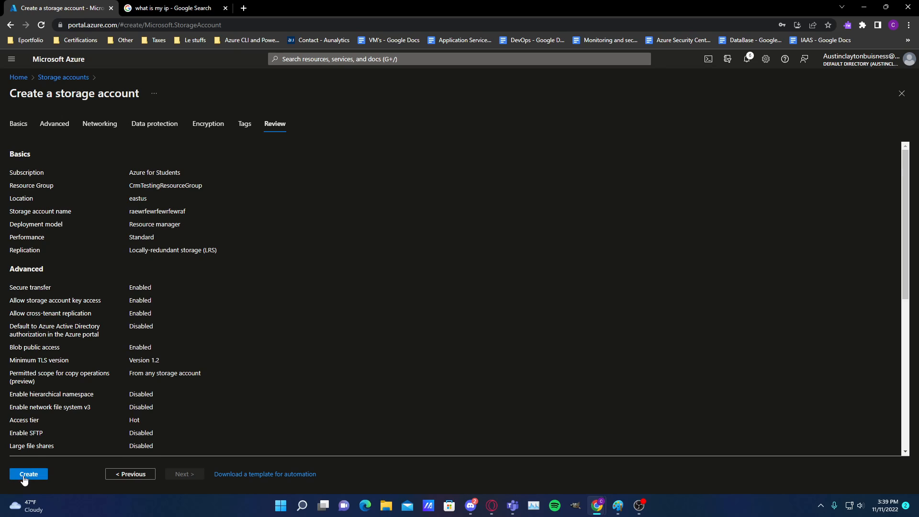
{"action": "left_click", "coordinate": [25, 476]}
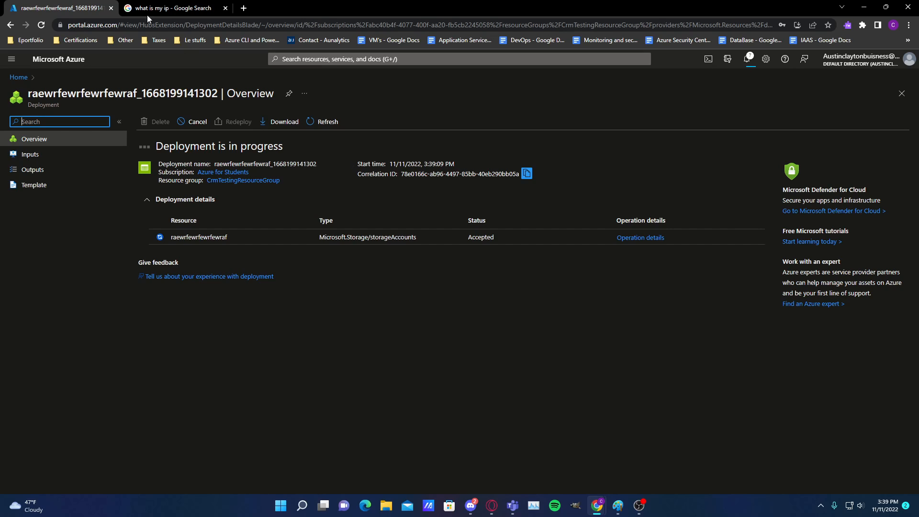
Check the status of the storage account's deployment and open the deployed resource
{"action": "left_click_drag", "start_coordinate": [283, 146], "coordinate": [149, 150]}
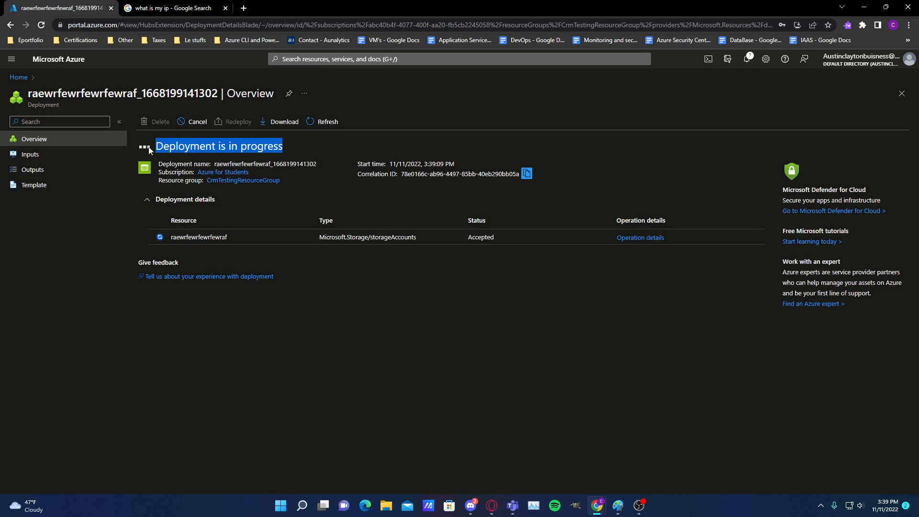
{"action": "left_click", "coordinate": [466, 154]}
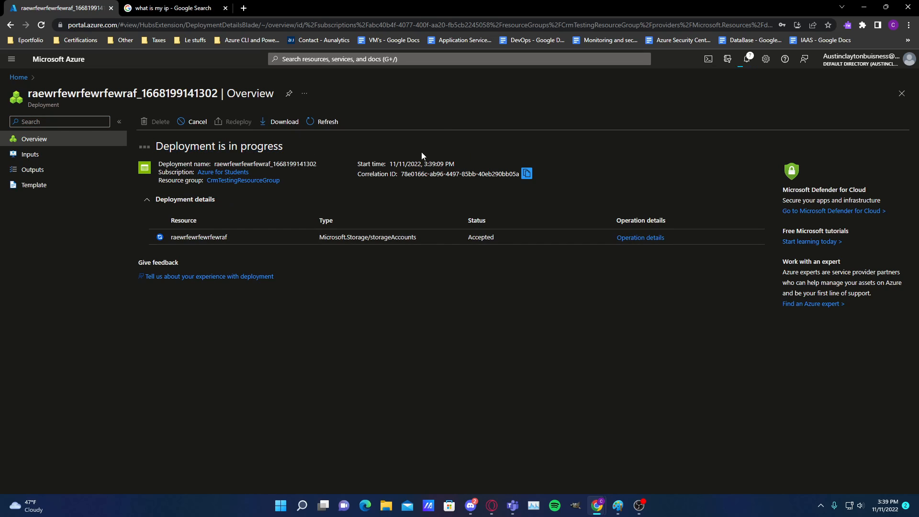
{"action": "left_click_drag", "start_coordinate": [306, 145], "coordinate": [152, 147]}
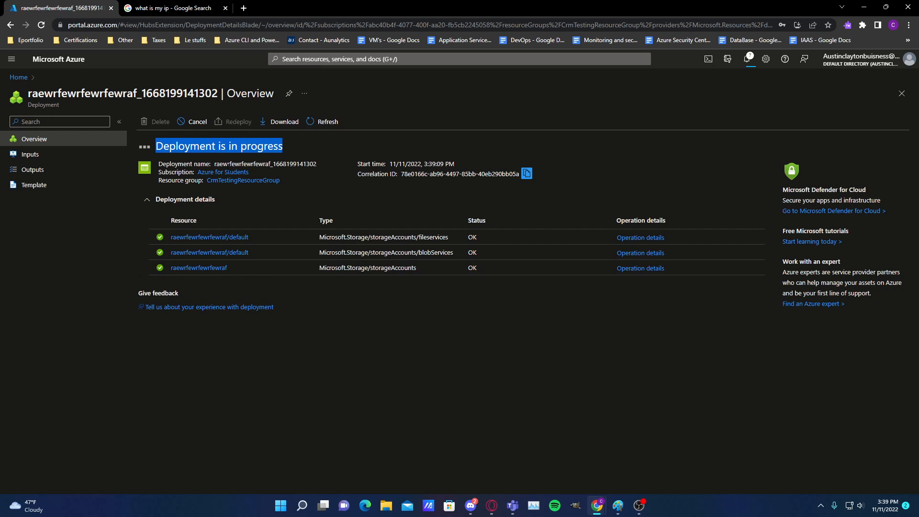
{"action": "left_click_drag", "start_coordinate": [310, 147], "coordinate": [158, 144]}
{"action": "left_click", "coordinate": [193, 235]}
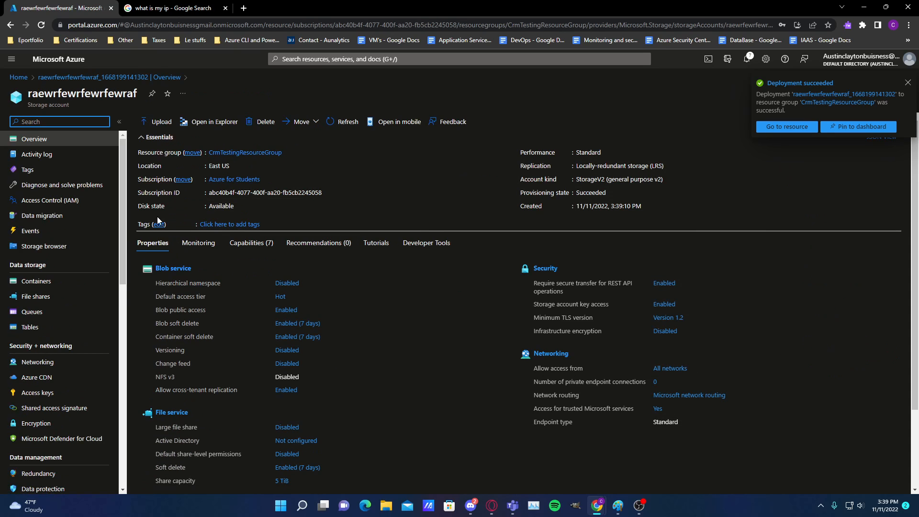
Search the portal for storage, list the storage accounts and open raewrfewrfewrfewraf from the list
{"action": "left_click", "coordinate": [322, 58]}
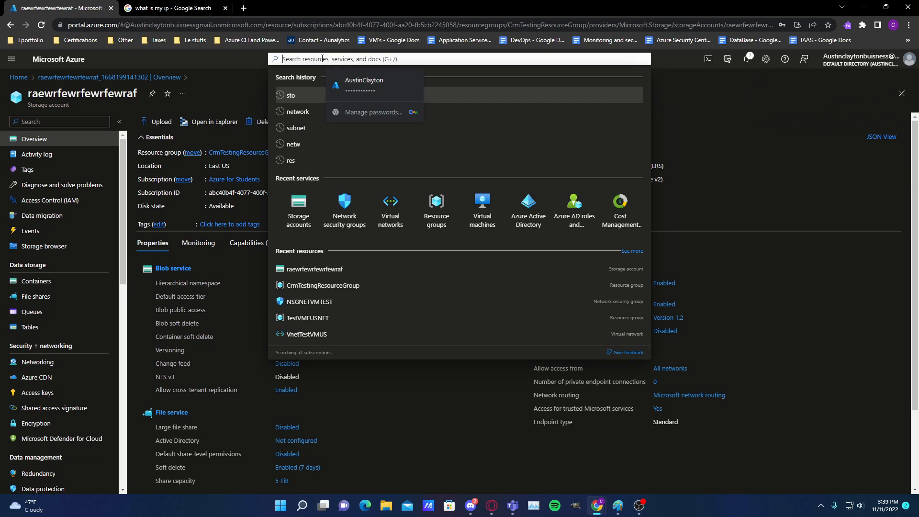
{"action": "type", "text": "stor"}
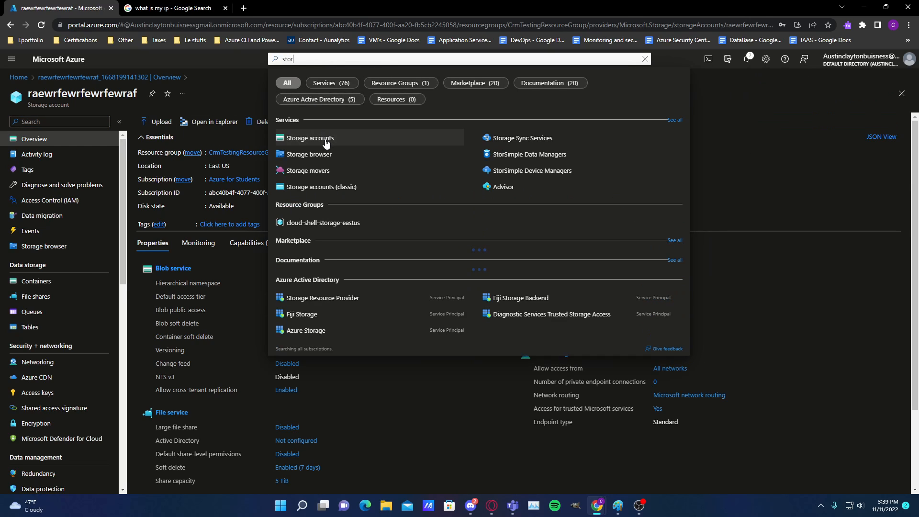
{"action": "type", "text": "age"}
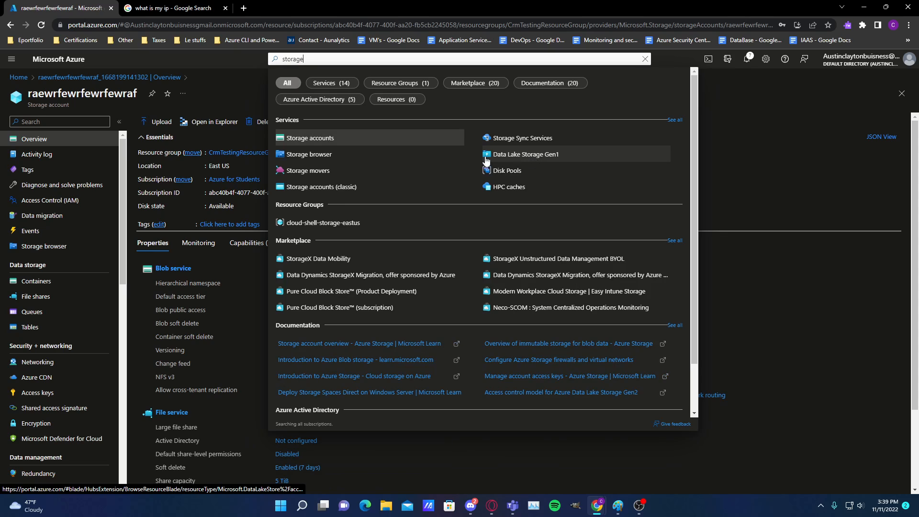
{"action": "left_click", "coordinate": [337, 139]}
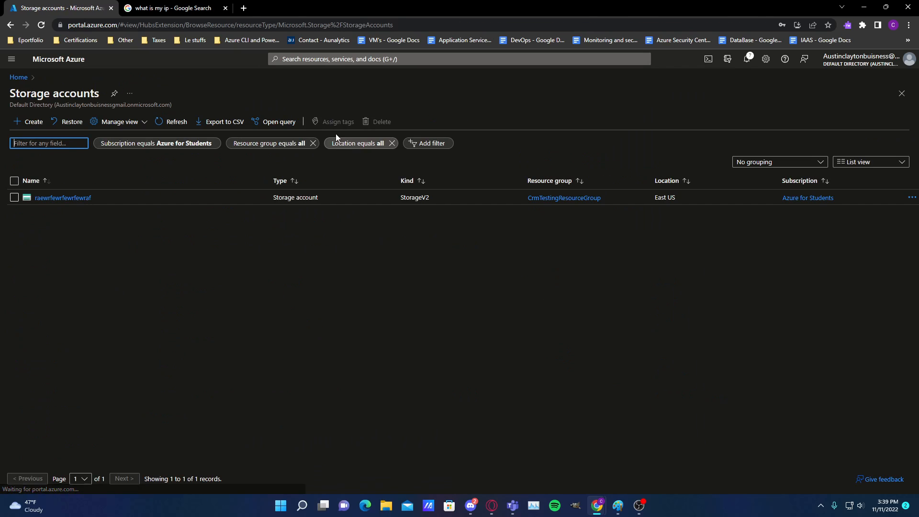
{"action": "left_click", "coordinate": [63, 198]}
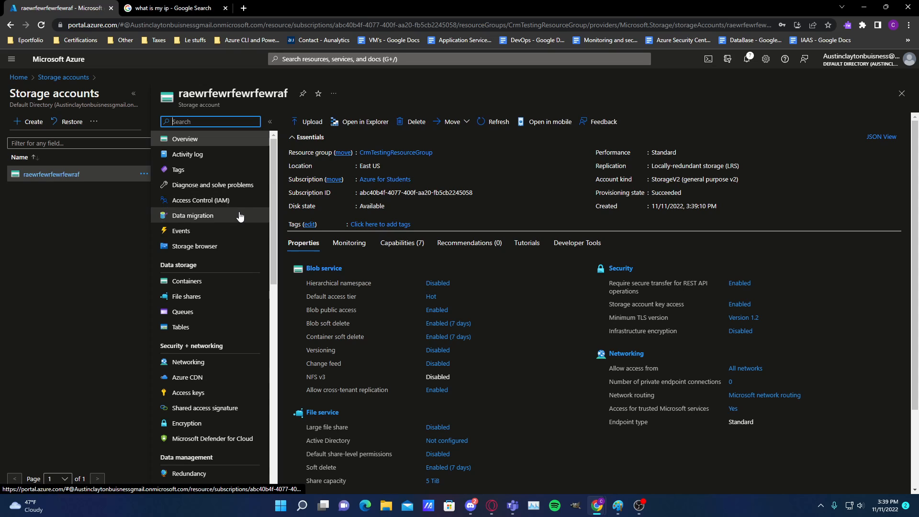
Look through the management options of the raewrfewrfewrfewraf storage account, filtering them by man and clearing the filter
{"action": "scroll", "coordinate": [239, 215], "scroll_direction": "down", "scroll_amount": 3}
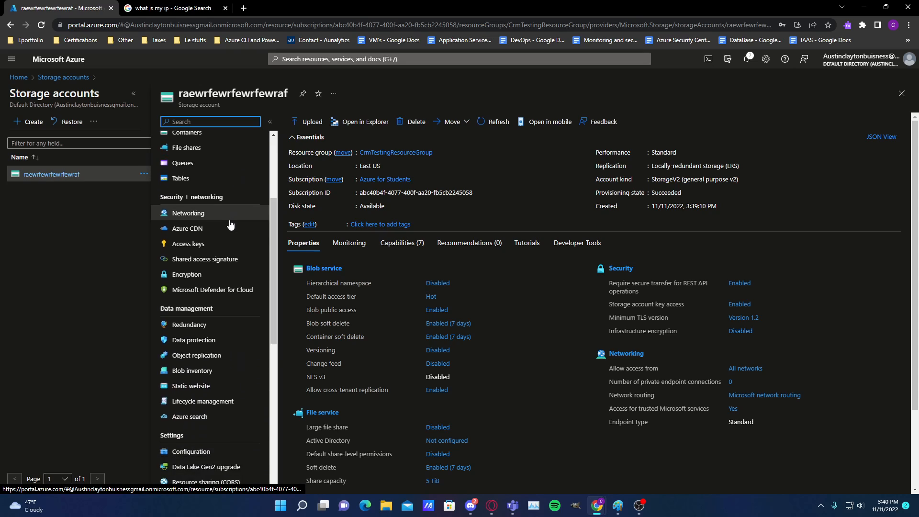
{"action": "scroll", "coordinate": [230, 225], "scroll_direction": "down", "scroll_amount": 1}
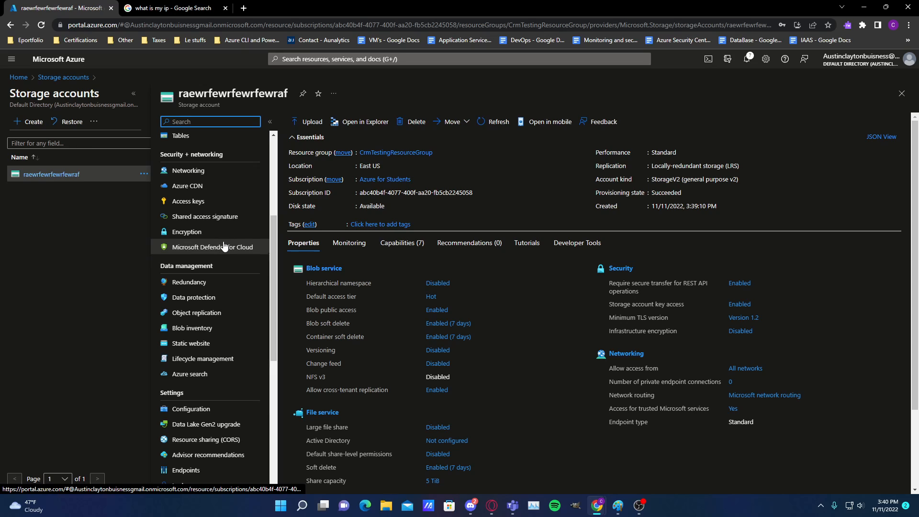
{"action": "scroll", "coordinate": [225, 244], "scroll_direction": "up", "scroll_amount": 3}
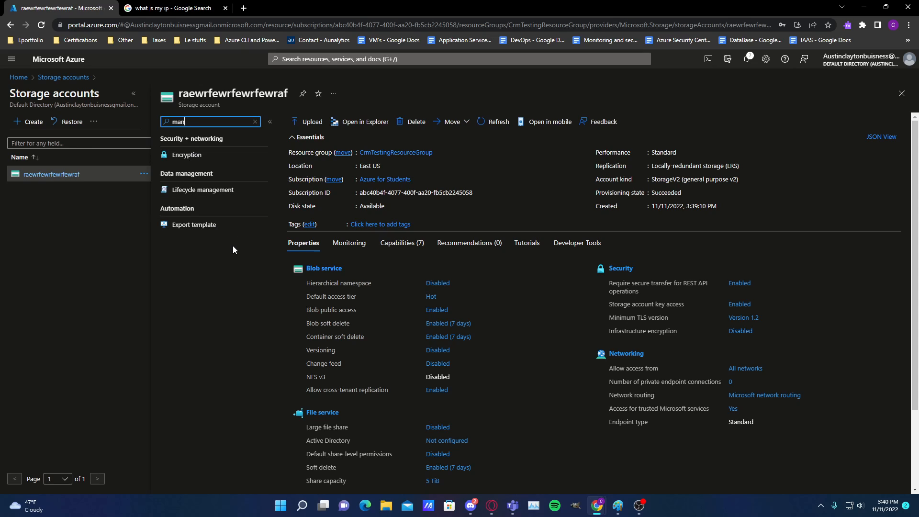
{"action": "key", "text": "BackSpace"}
{"action": "key", "text": "BackSpace"}
{"action": "key", "text": "BackSpace"}
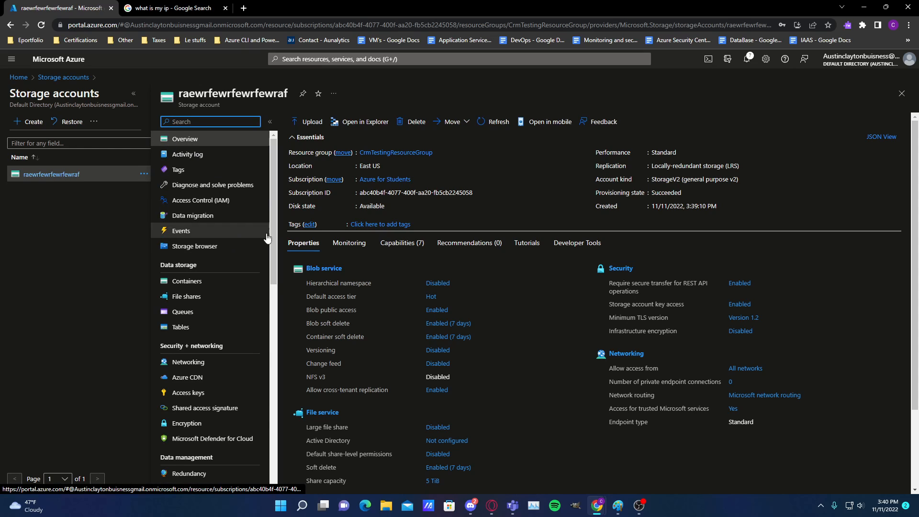
{"action": "left_click", "coordinate": [356, 85]}
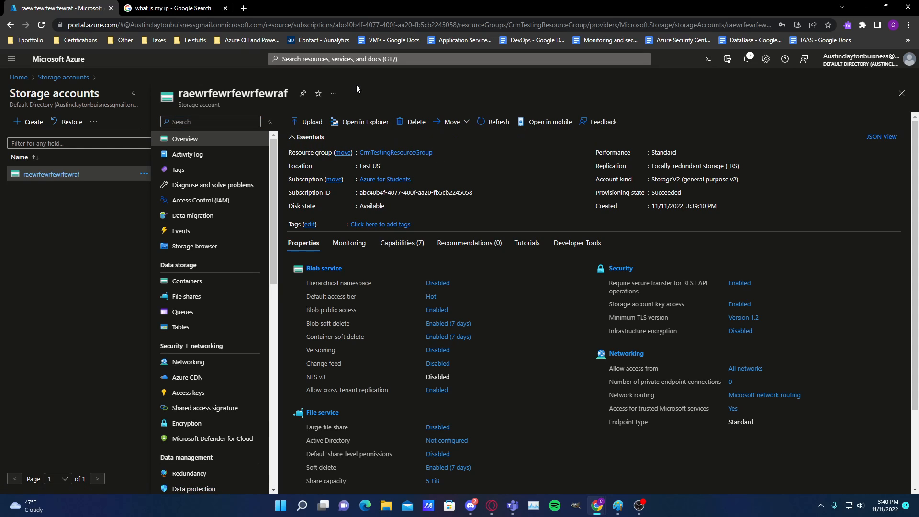
Create a file share named 54534535 with the Transaction optimized tier in the storage account
{"action": "left_click", "coordinate": [200, 297]}
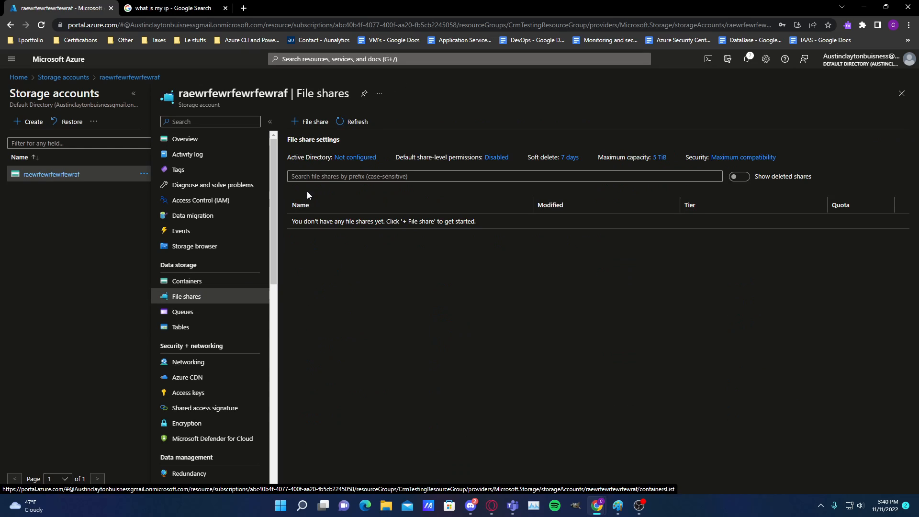
{"action": "left_click", "coordinate": [302, 123]}
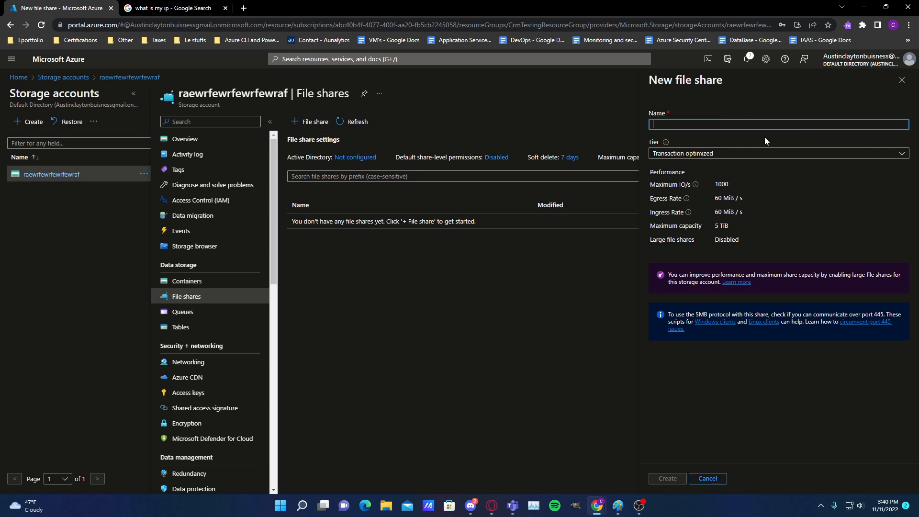
{"action": "type", "text": "54534535"}
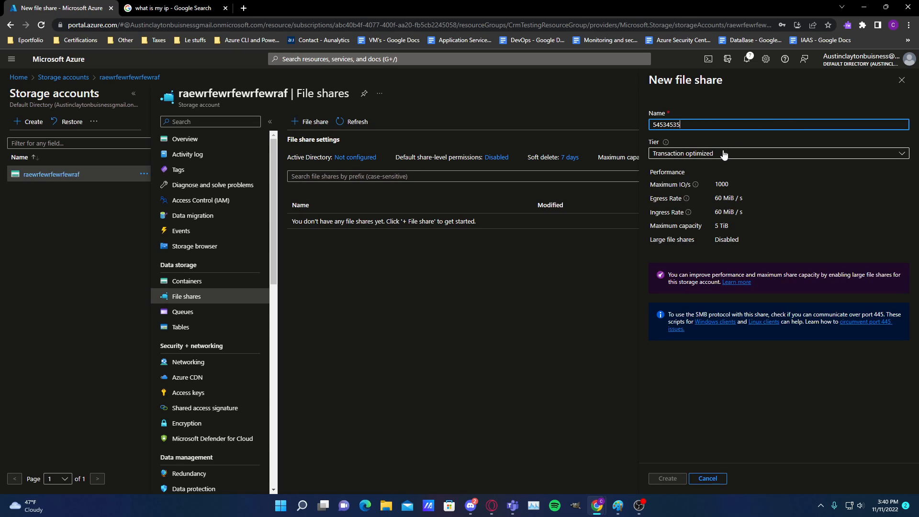
{"action": "left_click", "coordinate": [731, 152]}
{"action": "left_click", "coordinate": [685, 423]}
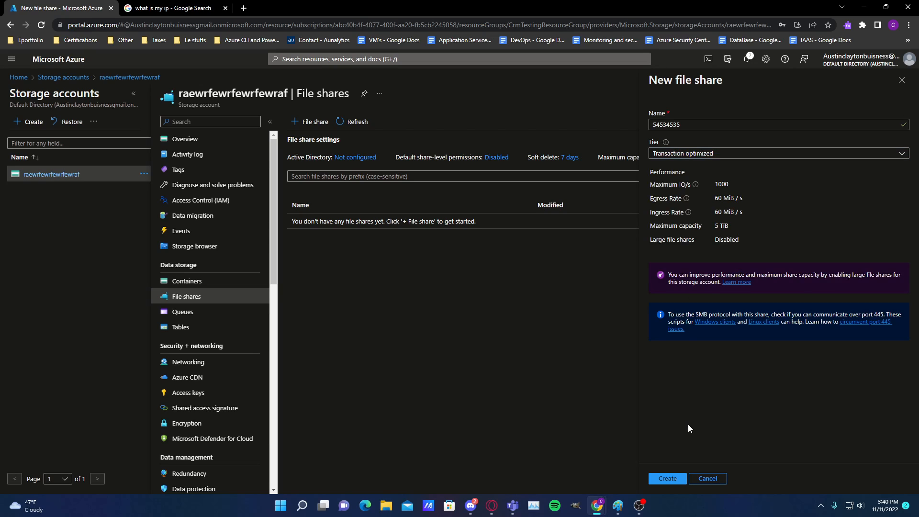
{"action": "left_click", "coordinate": [667, 478]}
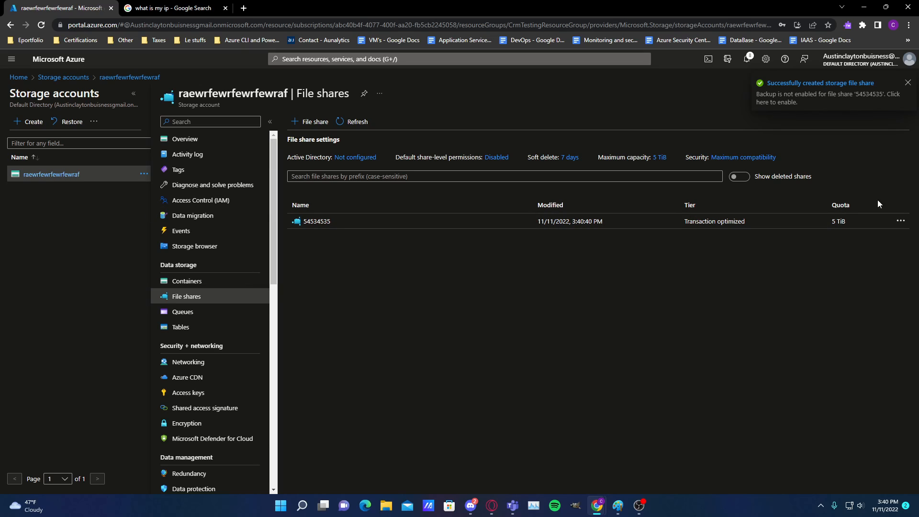
Look over the storage account's remaining options and open its storage browser
{"action": "scroll", "coordinate": [191, 297], "scroll_direction": "down", "scroll_amount": 2}
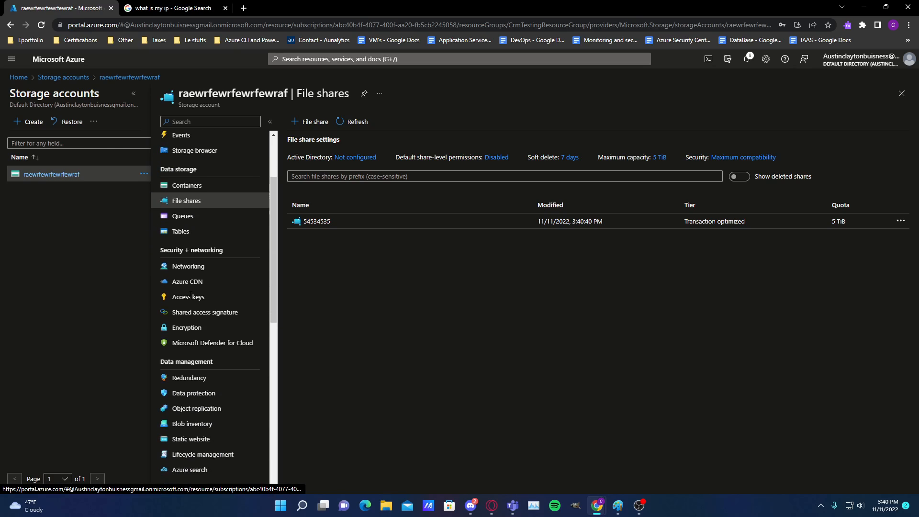
{"action": "scroll", "coordinate": [190, 300], "scroll_direction": "down", "scroll_amount": 3}
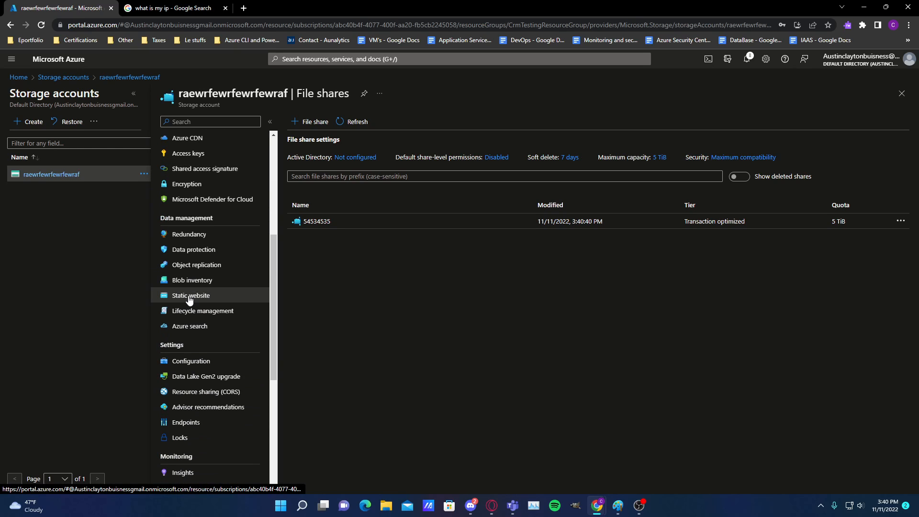
{"action": "scroll", "coordinate": [188, 301], "scroll_direction": "down", "scroll_amount": 5}
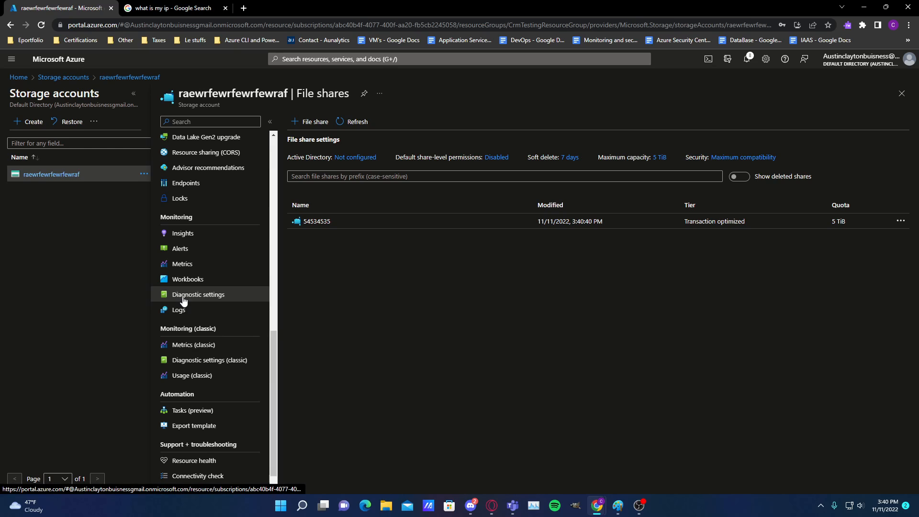
{"action": "scroll", "coordinate": [189, 287], "scroll_direction": "up", "scroll_amount": 10}
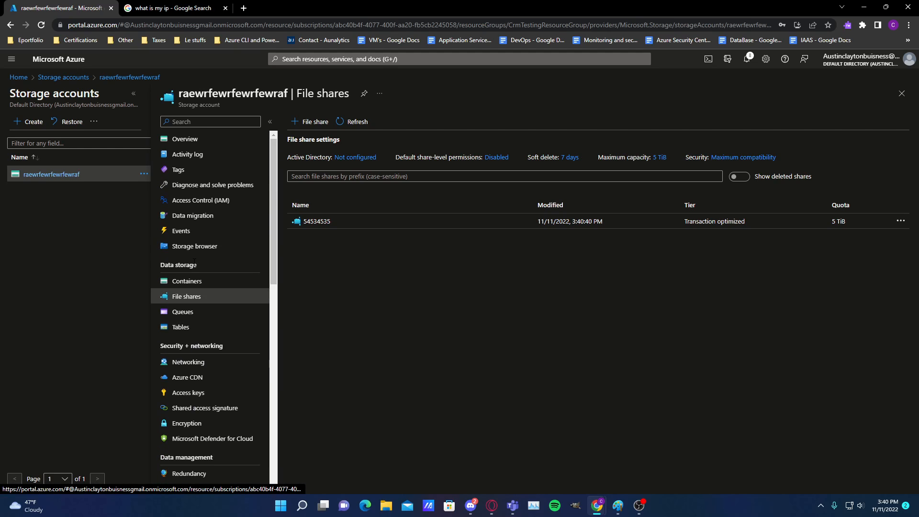
{"action": "scroll", "coordinate": [196, 268], "scroll_direction": "down", "scroll_amount": 1}
{"action": "scroll", "coordinate": [200, 272], "scroll_direction": "up", "scroll_amount": 1}
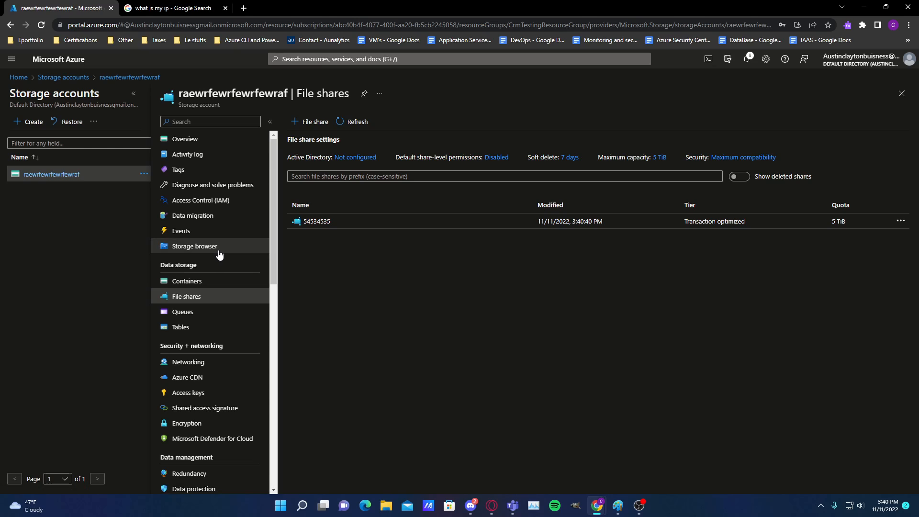
{"action": "left_click", "coordinate": [226, 248]}
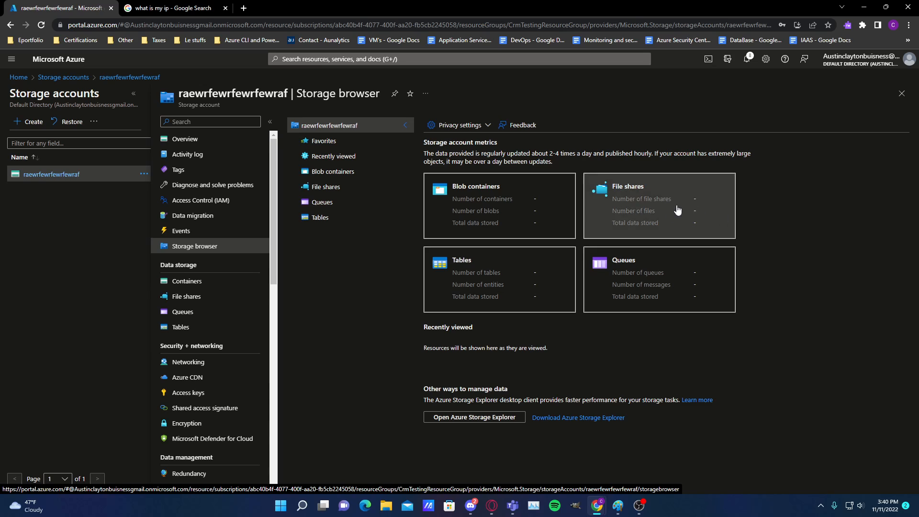
Browse the blob containers, file shares, favorites and recently viewed items in the storage browser
{"action": "left_click", "coordinate": [343, 176]}
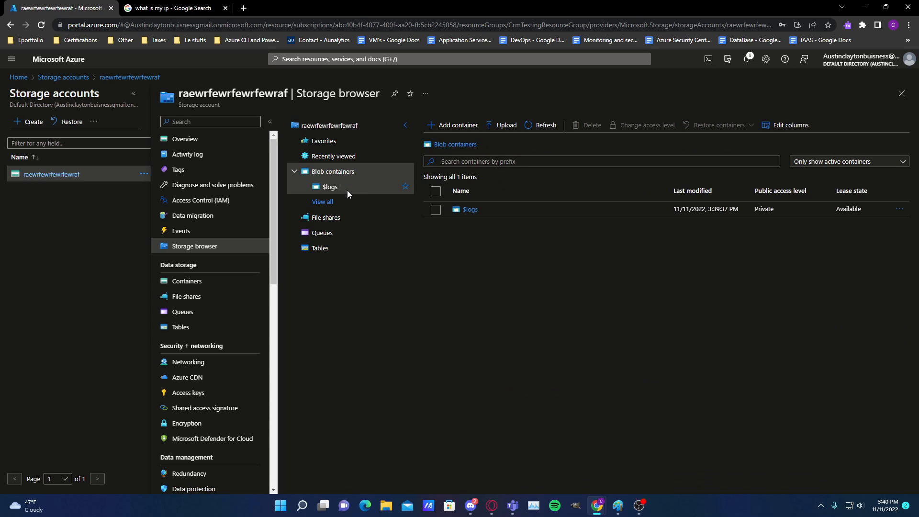
{"action": "left_click", "coordinate": [348, 191]}
{"action": "left_click", "coordinate": [357, 174]}
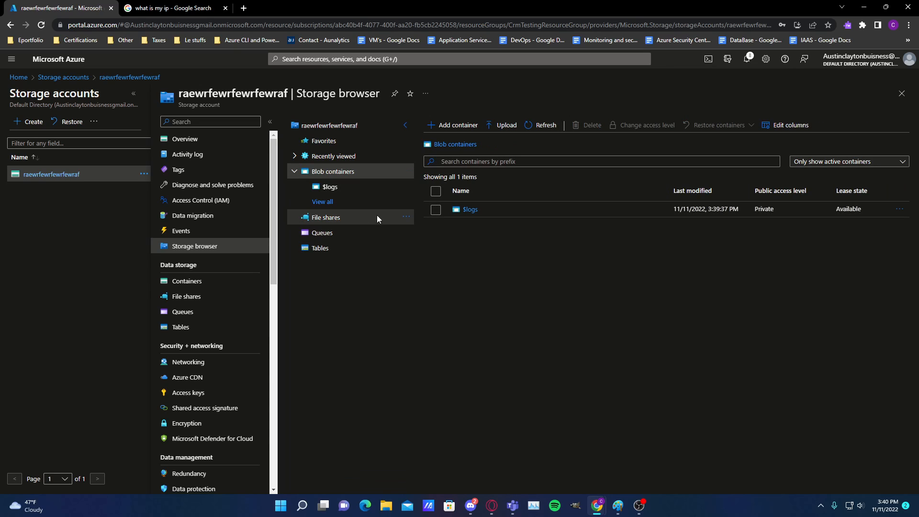
{"action": "left_click", "coordinate": [338, 216]}
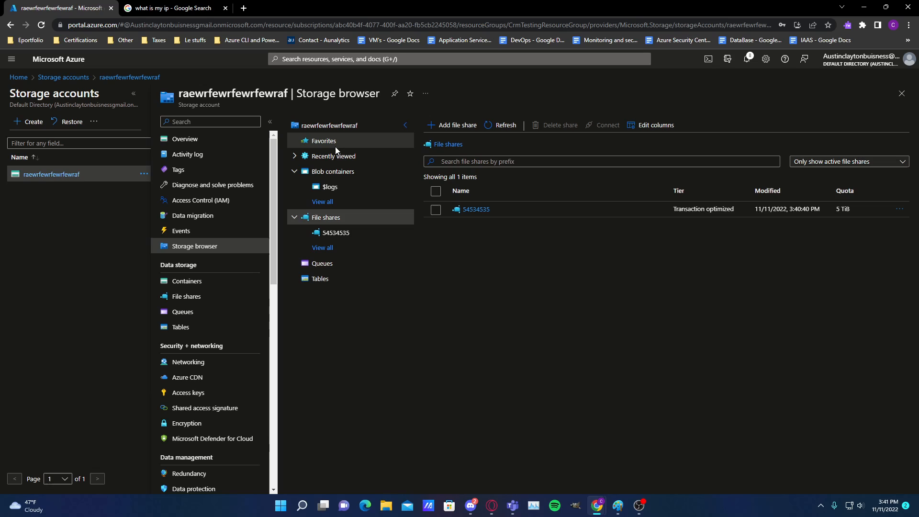
{"action": "left_click", "coordinate": [335, 147]}
{"action": "left_click", "coordinate": [335, 157]}
{"action": "left_click", "coordinate": [336, 172]}
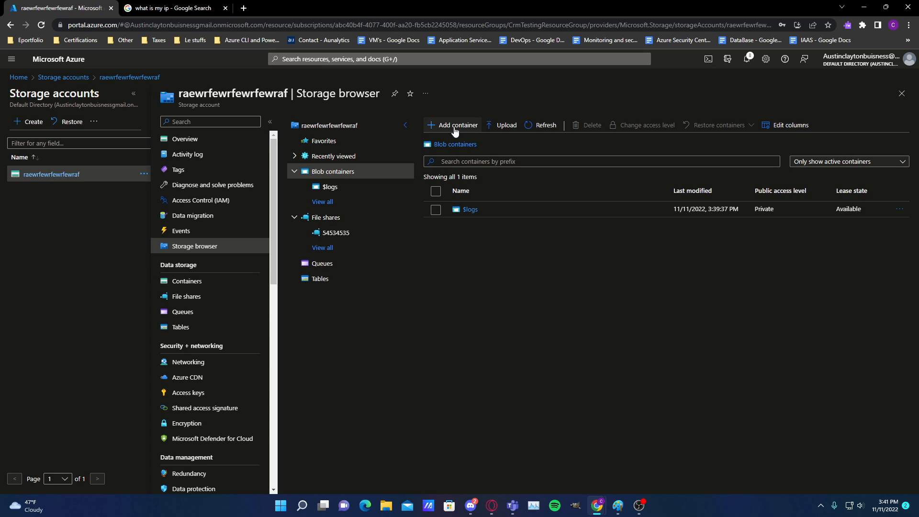
Search the portal for virtual machines and open the Virtual machines service
{"action": "left_click", "coordinate": [404, 59]}
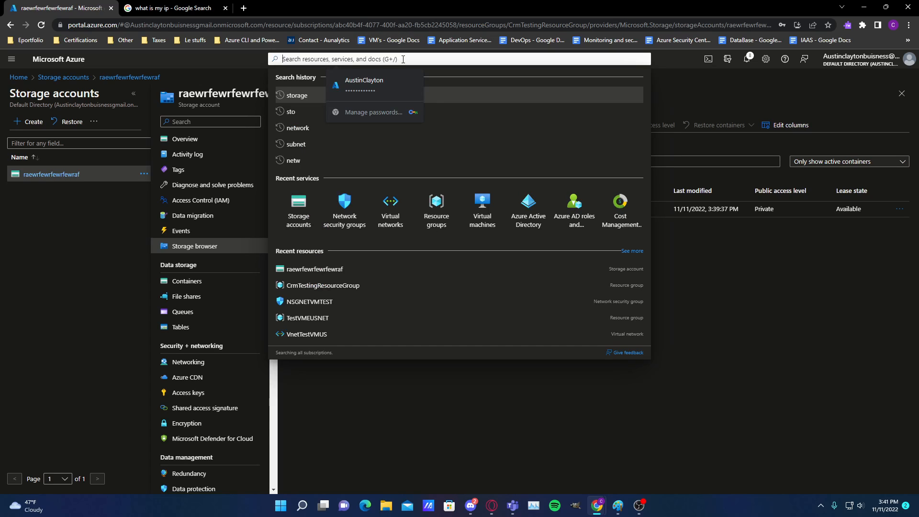
{"action": "type", "text": "vm"}
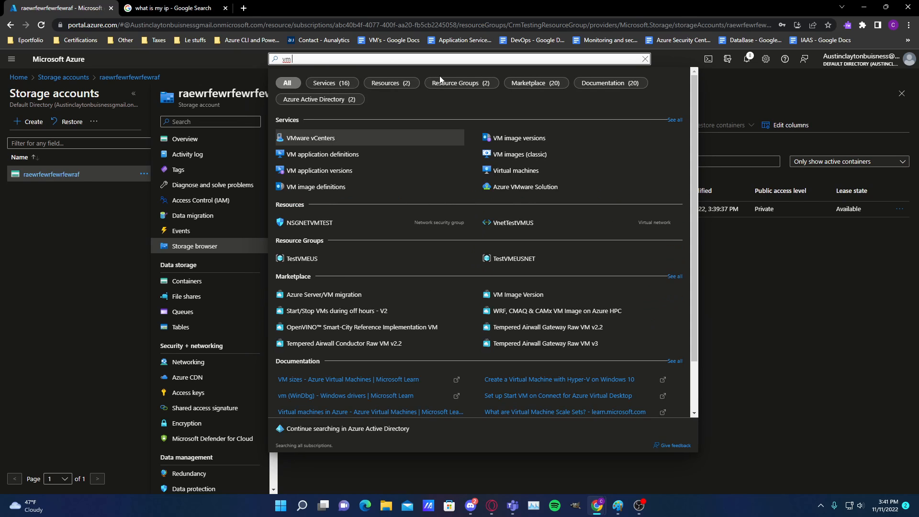
{"action": "key", "text": "BackSpace"}
{"action": "key", "text": "BackSpace"}
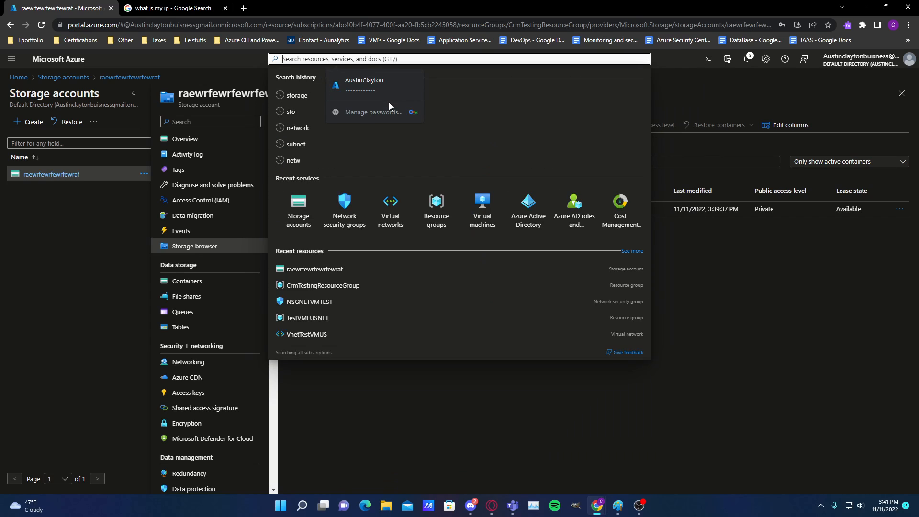
{"action": "type", "text": "virta"}
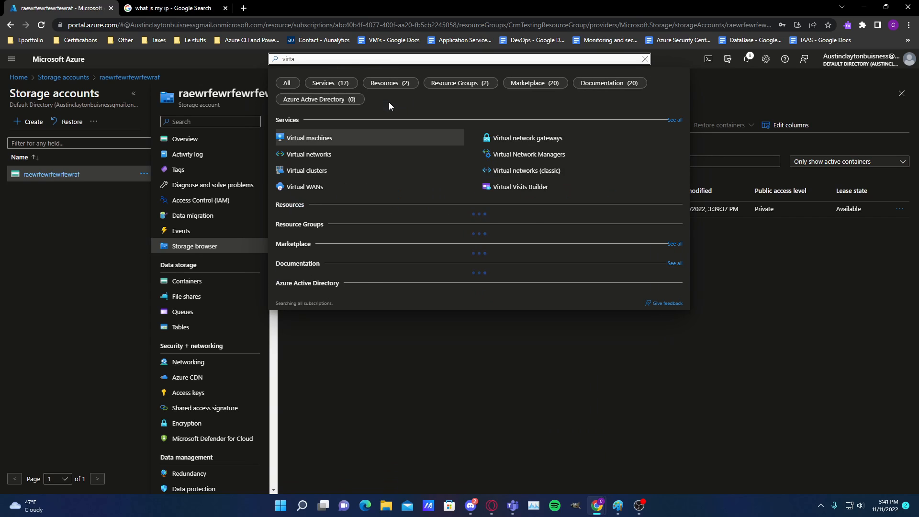
{"action": "left_click", "coordinate": [420, 141]}
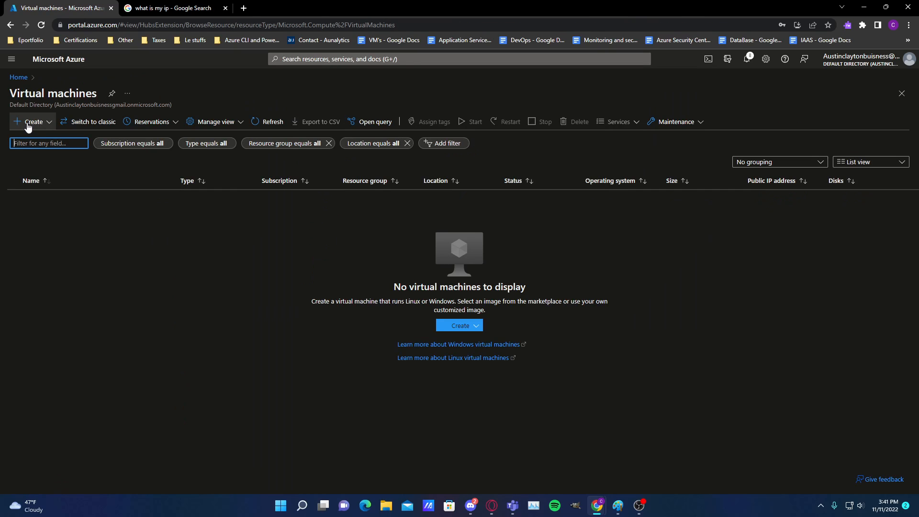
Start a new Azure virtual machine in resource group TestVMEUS and name it fghystzerhyterhntrhs
{"action": "left_click", "coordinate": [27, 125]}
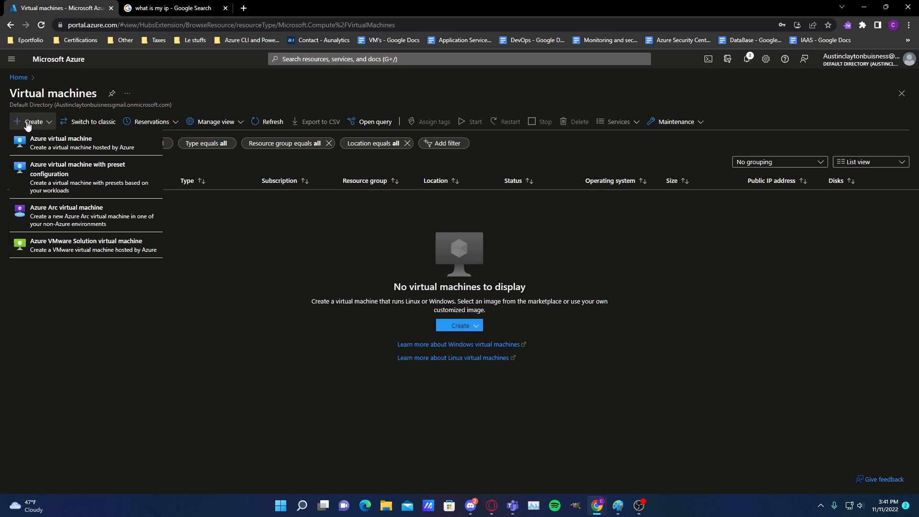
{"action": "left_click", "coordinate": [56, 144]}
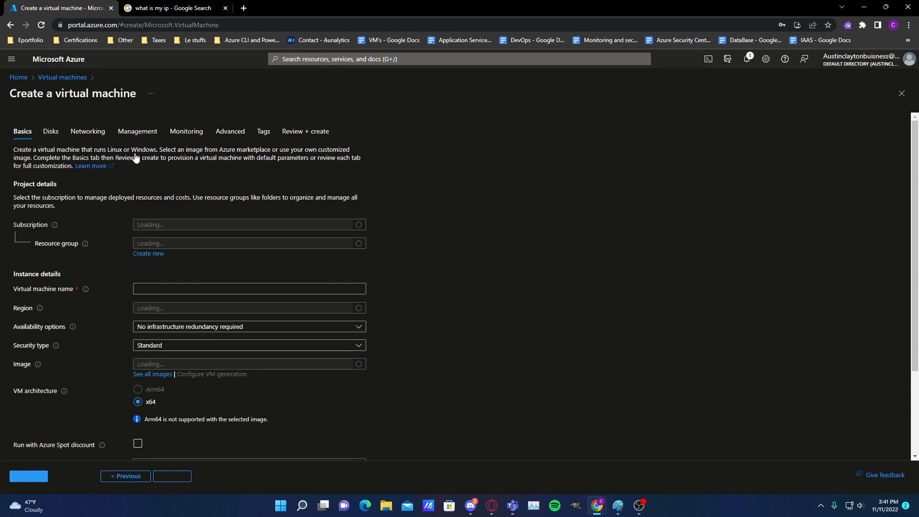
{"action": "left_click", "coordinate": [173, 277]}
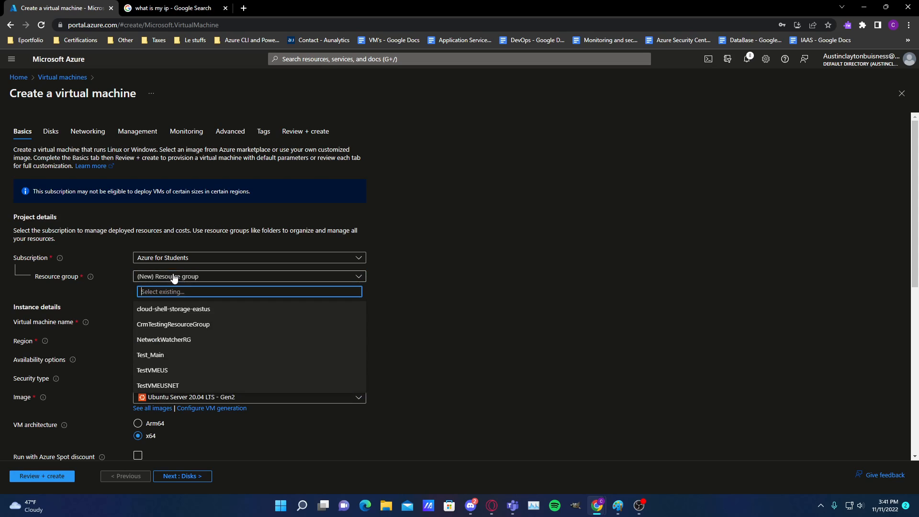
{"action": "left_click", "coordinate": [172, 372]}
{"action": "left_click", "coordinate": [196, 323]}
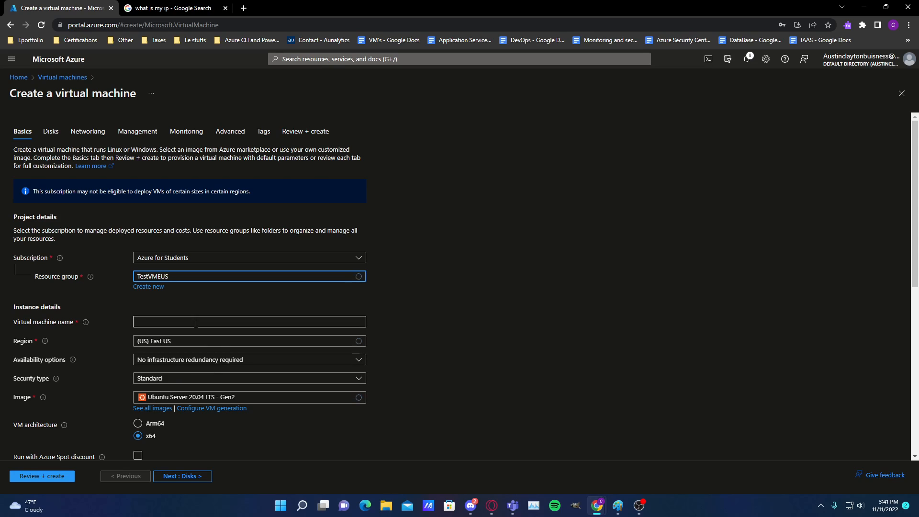
{"action": "type", "text": "fghystzerhyterhntrhs"}
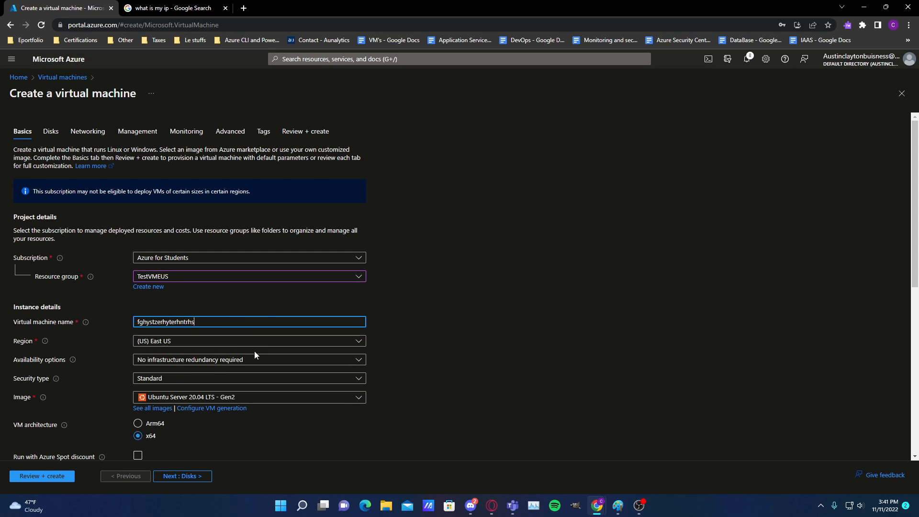
Keep the virtual machine's security type at Standard and set its image to Windows Server 2019 Datacenter - Gen2
{"action": "left_click", "coordinate": [271, 361]}
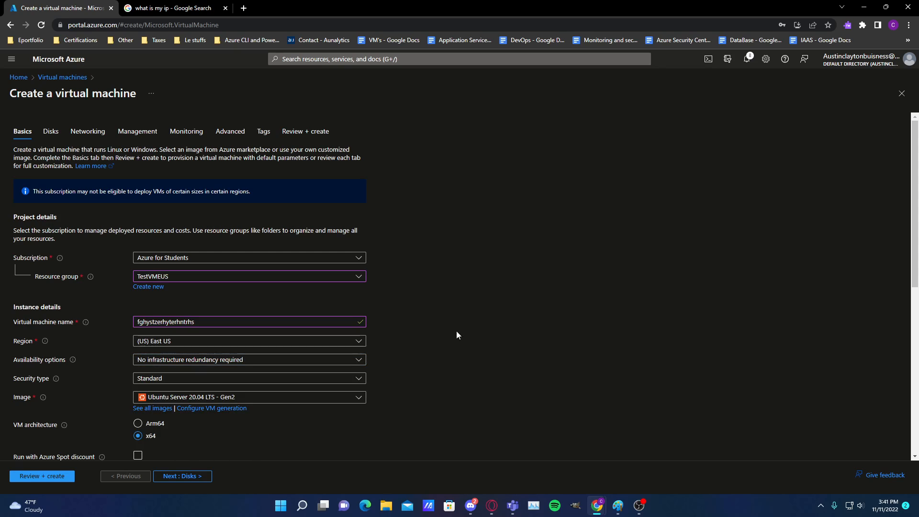
{"action": "scroll", "coordinate": [259, 332], "scroll_direction": "down", "scroll_amount": 1}
{"action": "left_click", "coordinate": [240, 331]}
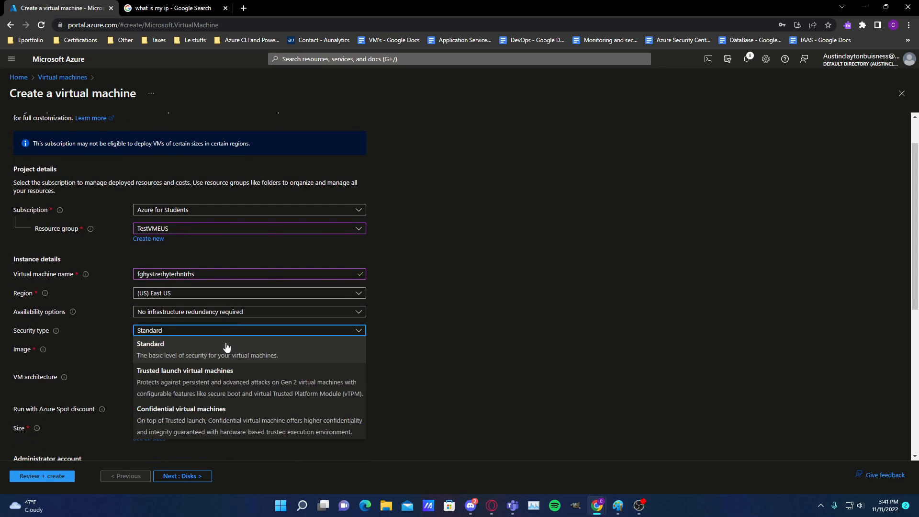
{"action": "left_click", "coordinate": [227, 352]}
{"action": "key", "text": "super"}
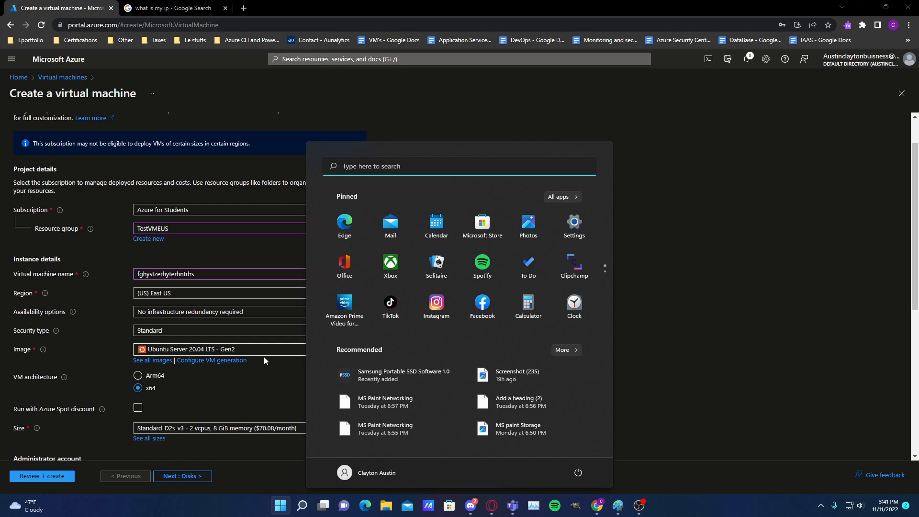
{"action": "left_click", "coordinate": [263, 355]}
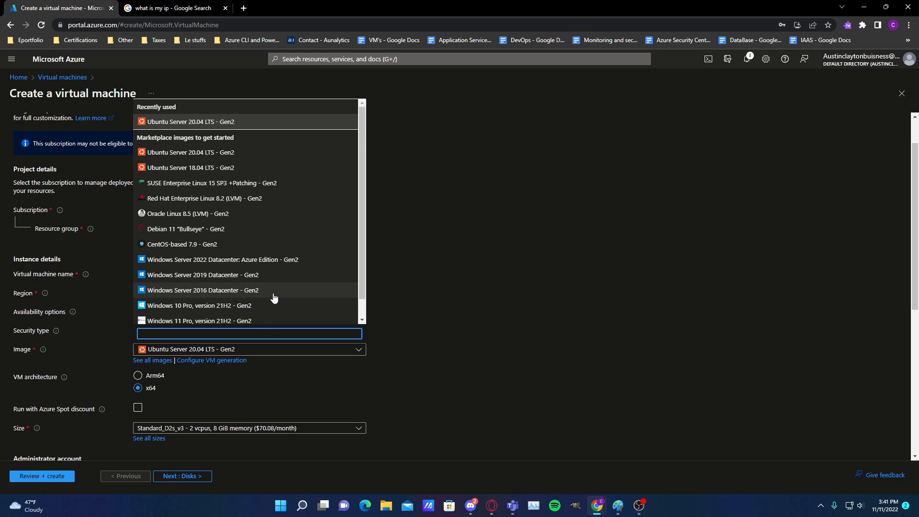
{"action": "left_click", "coordinate": [272, 276]}
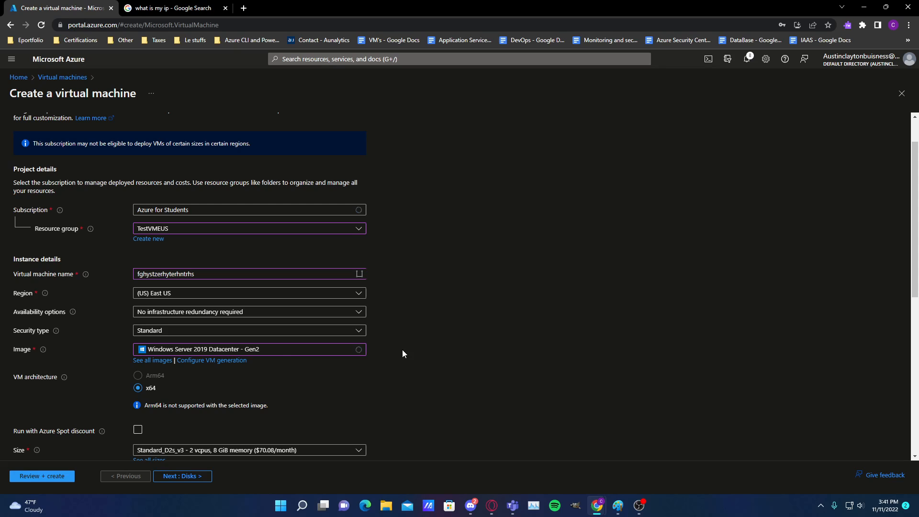
Browse all available VM sizes and set the virtual machine's size to DS1_v2
{"action": "scroll", "coordinate": [210, 379], "scroll_direction": "down", "scroll_amount": 1}
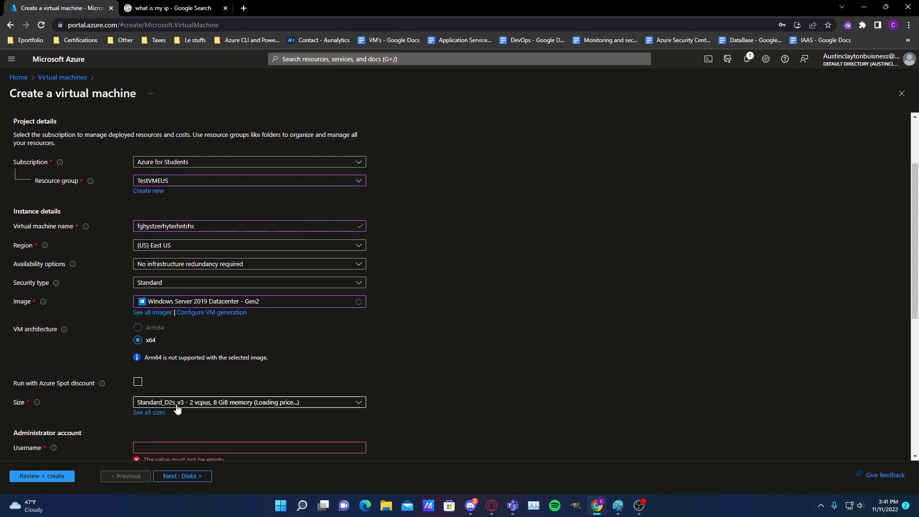
{"action": "left_click", "coordinate": [183, 403]}
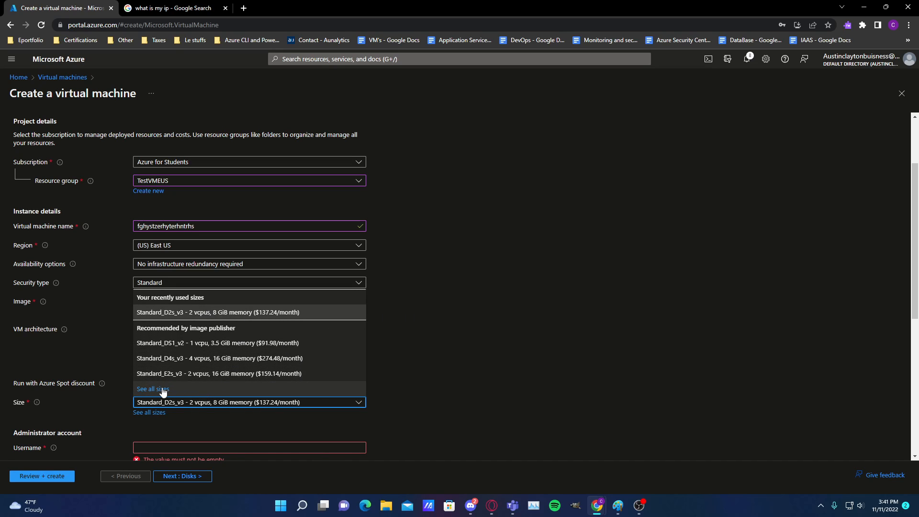
{"action": "left_click", "coordinate": [160, 413]}
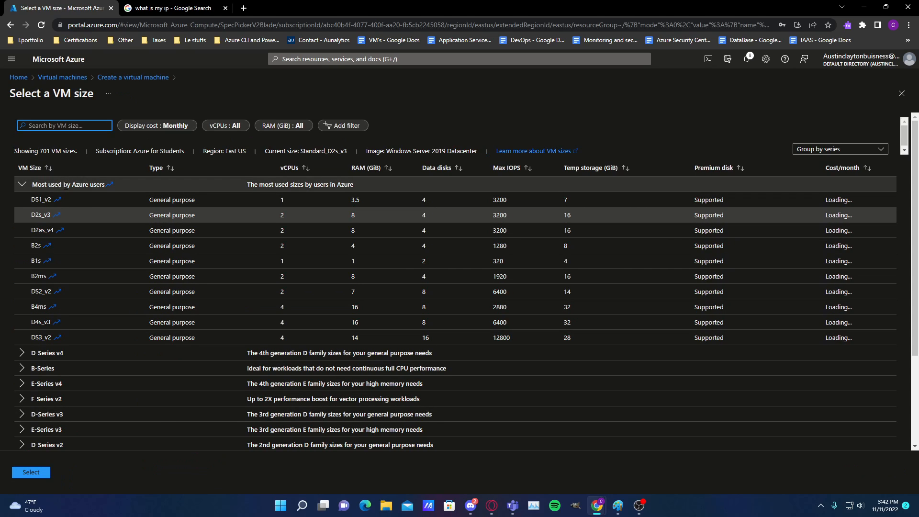
{"action": "scroll", "coordinate": [71, 421], "scroll_direction": "down", "scroll_amount": 3}
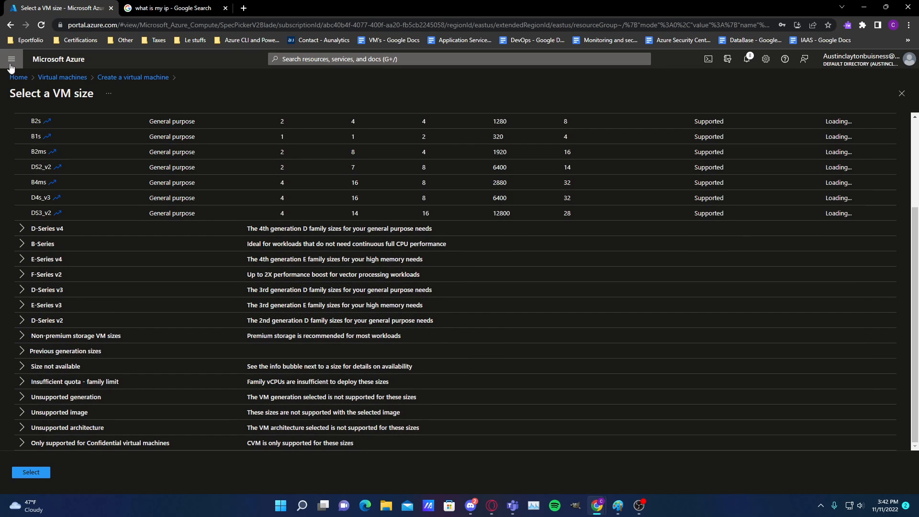
{"action": "left_click", "coordinate": [11, 24]}
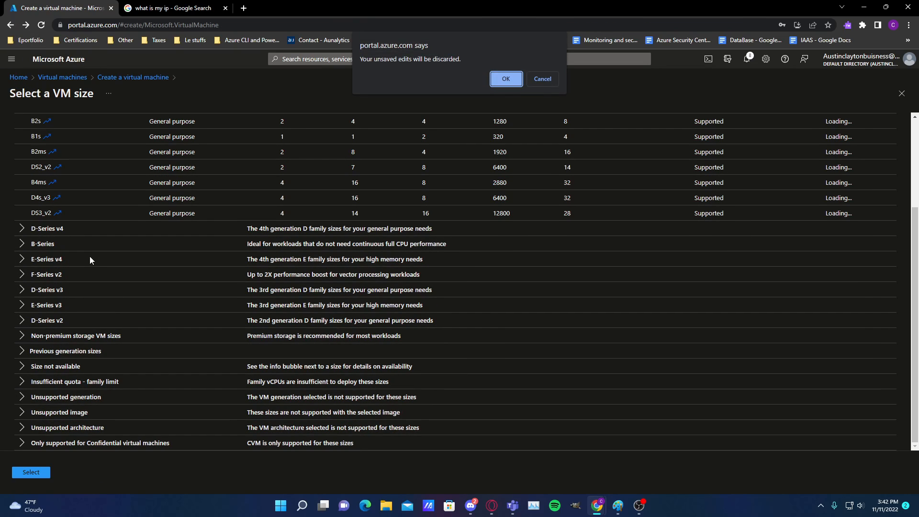
{"action": "left_click", "coordinate": [544, 79]}
{"action": "scroll", "coordinate": [60, 143], "scroll_direction": "up", "scroll_amount": 2}
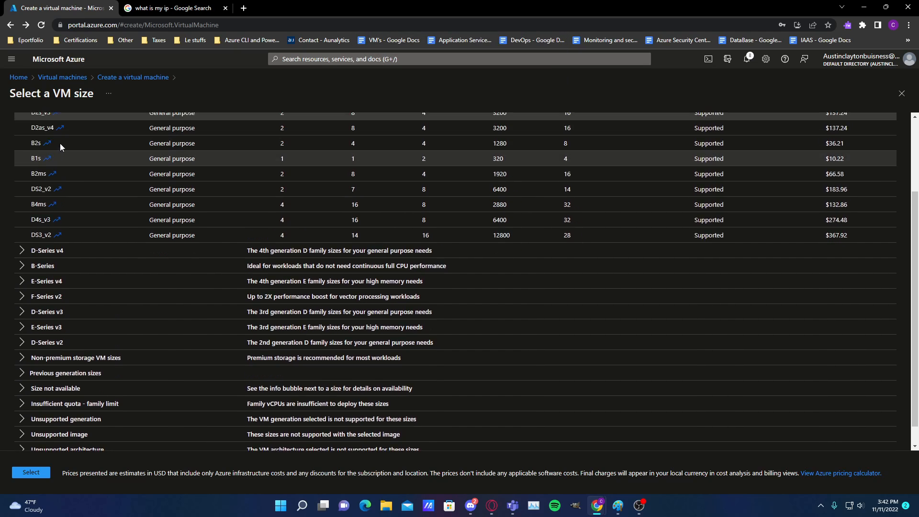
{"action": "scroll", "coordinate": [72, 155], "scroll_direction": "up", "scroll_amount": 1}
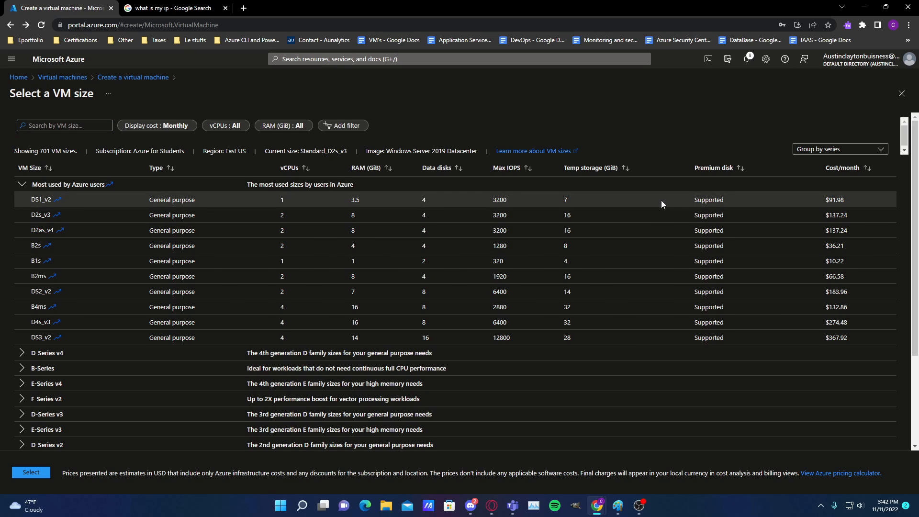
{"action": "left_click", "coordinate": [741, 203]}
{"action": "left_click", "coordinate": [31, 473]}
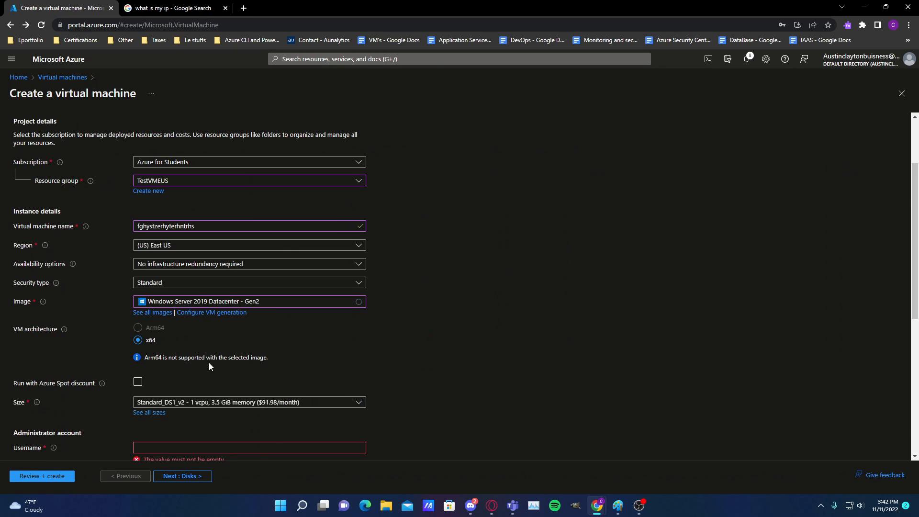
Enter a new password for the administrator account and repeat it in the password confirmation
{"action": "scroll", "coordinate": [228, 382], "scroll_direction": "down", "scroll_amount": 2}
{"action": "left_click", "coordinate": [166, 351]}
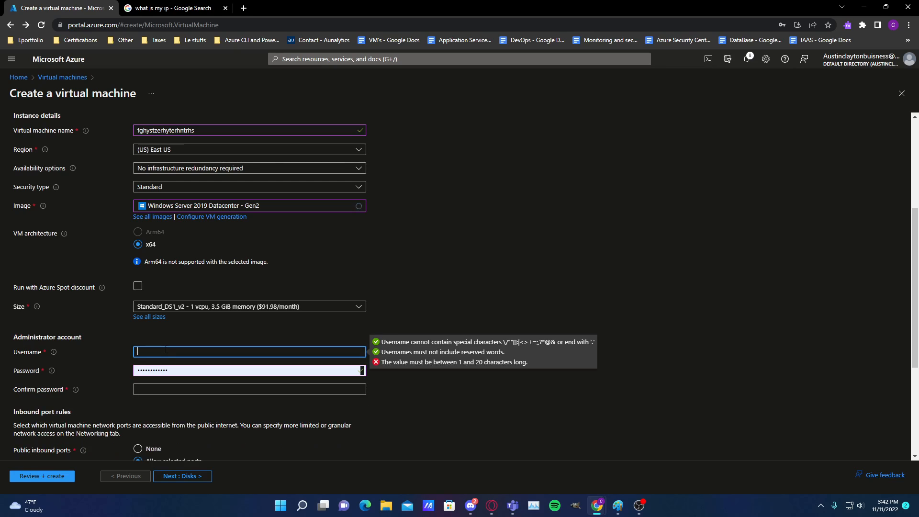
{"action": "left_click_drag", "start_coordinate": [186, 371], "coordinate": [62, 364]}
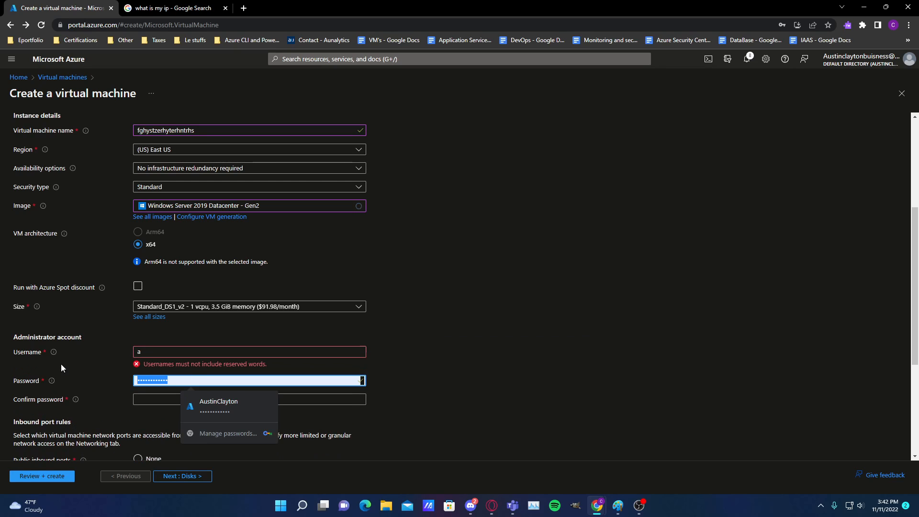
{"action": "type", "text": "a"}
{"action": "left_click", "coordinate": [508, 375]}
{"action": "left_click", "coordinate": [195, 429]}
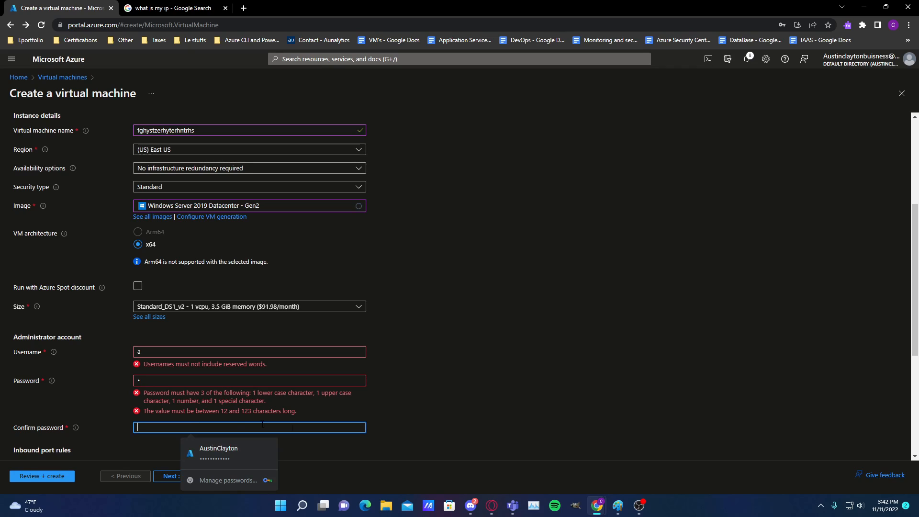
{"action": "type", "text": "a"}
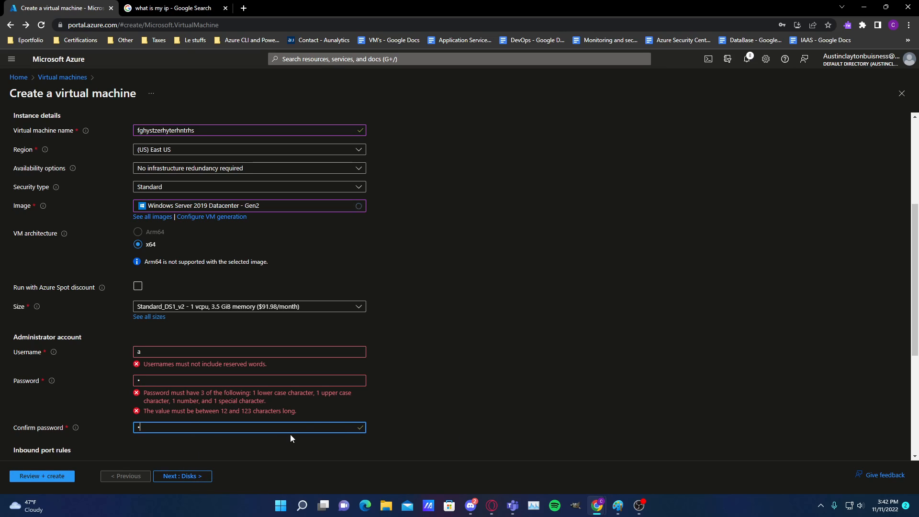
{"action": "left_click", "coordinate": [248, 381]}
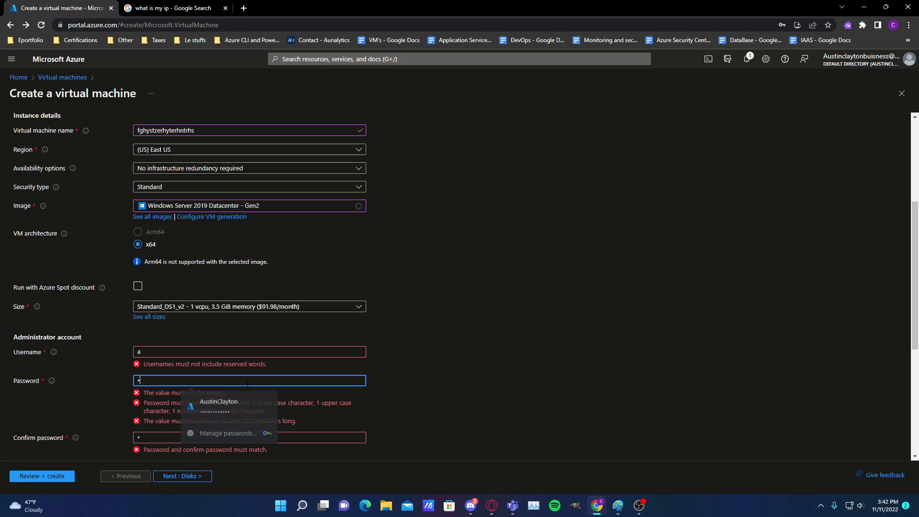
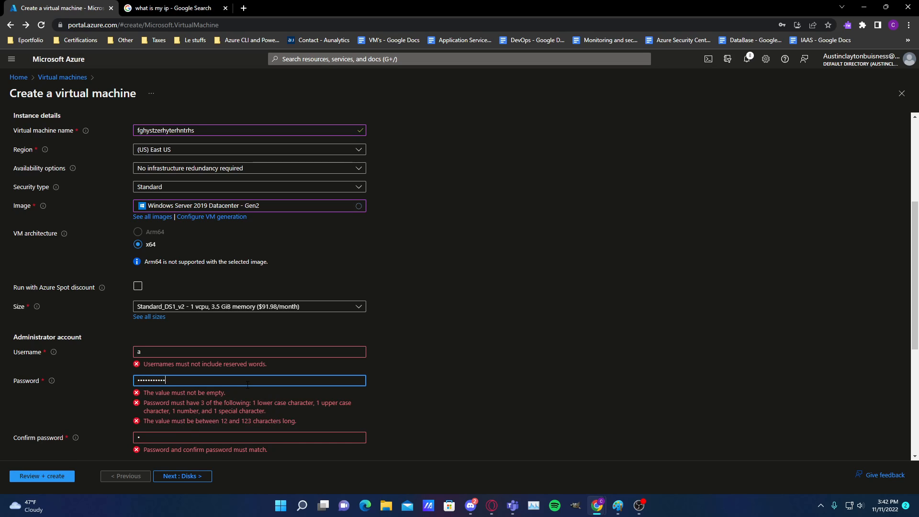
{"action": "key", "text": "Tab"}
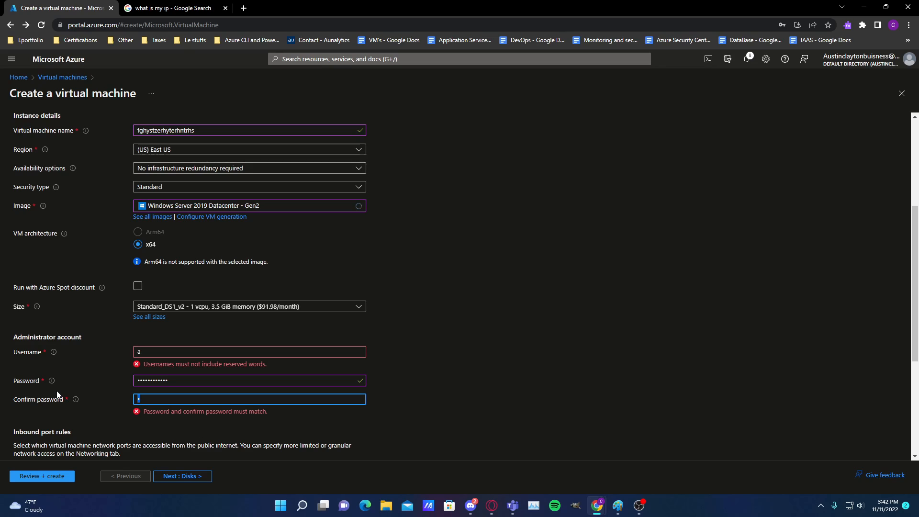
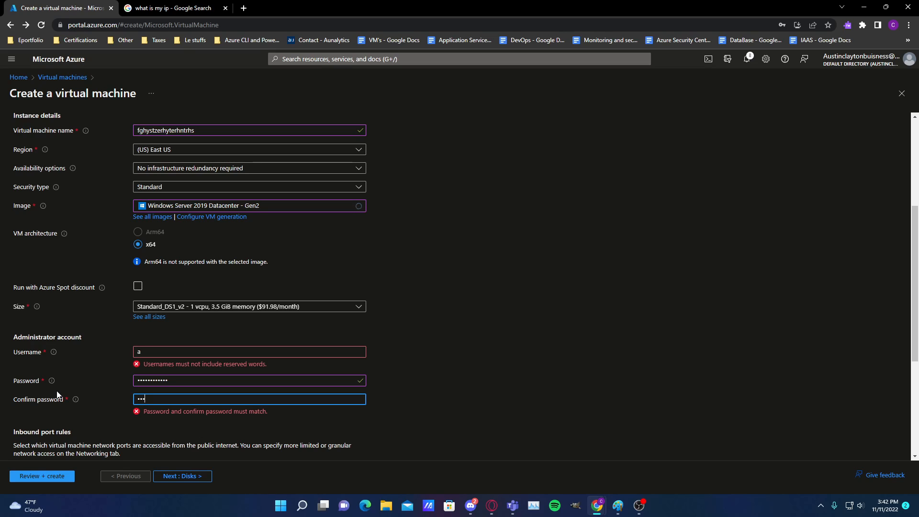
{"action": "key", "text": "BackSpace"}
{"action": "key", "text": "BackSpace"}
{"action": "key", "text": "BackSpace"}
{"action": "key", "text": "BackSpace"}
{"action": "key", "text": "BackSpace"}
{"action": "key", "text": "BackSpace"}
{"action": "key", "text": "BackSpace"}
{"action": "key", "text": "BackSpace"}
{"action": "key", "text": "BackSpace"}
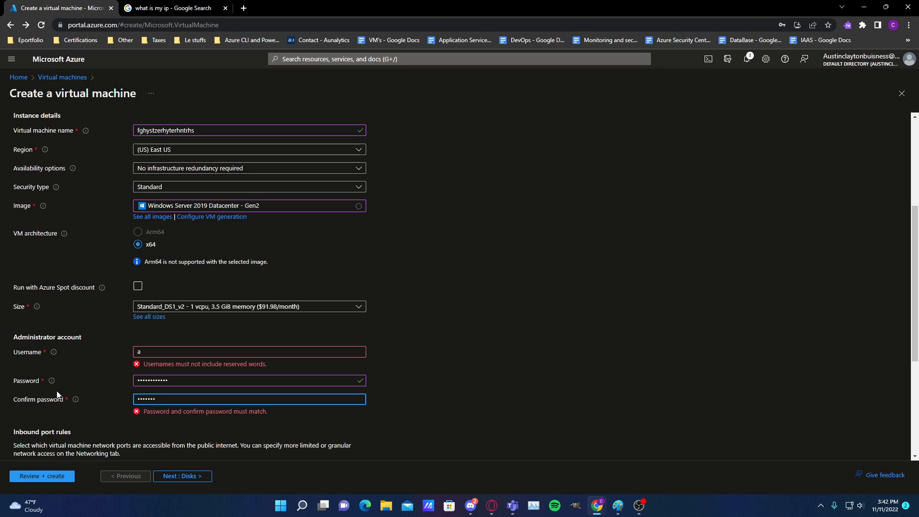
Enter the administrator's full name as the username and keep RDP (3389) as the allowed inbound port
{"action": "left_click", "coordinate": [290, 352]}
{"action": "type", "text": "a"}
{"action": "key", "text": "ctrl+a"}
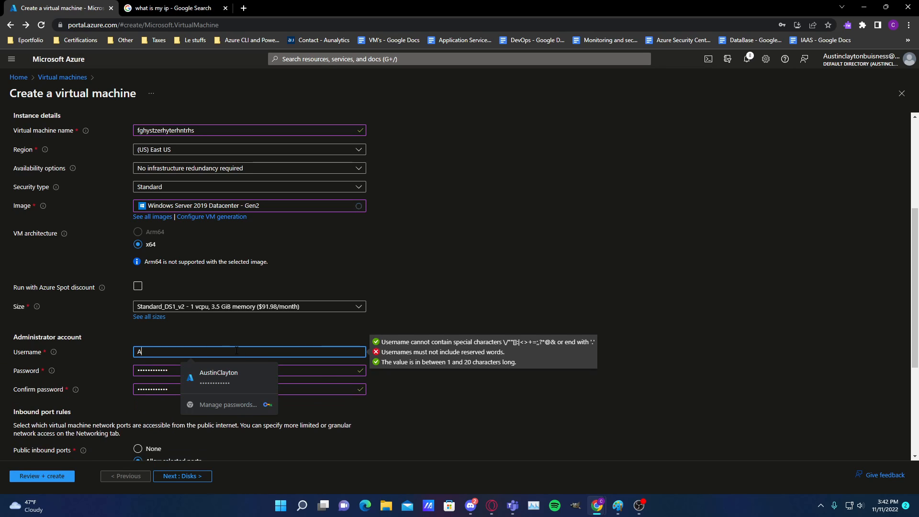
{"action": "type", "text": "ustin Clayton"}
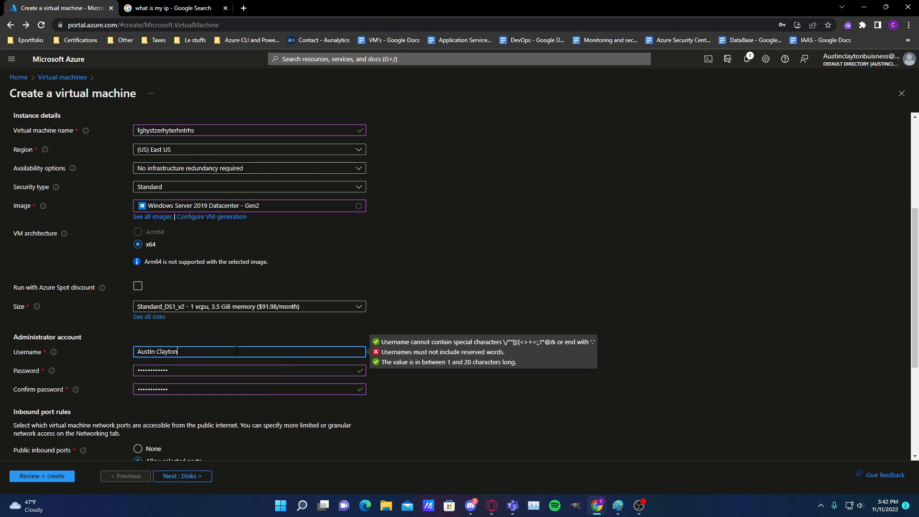
{"action": "left_click", "coordinate": [569, 269]}
{"action": "scroll", "coordinate": [367, 274], "scroll_direction": "down", "scroll_amount": 2}
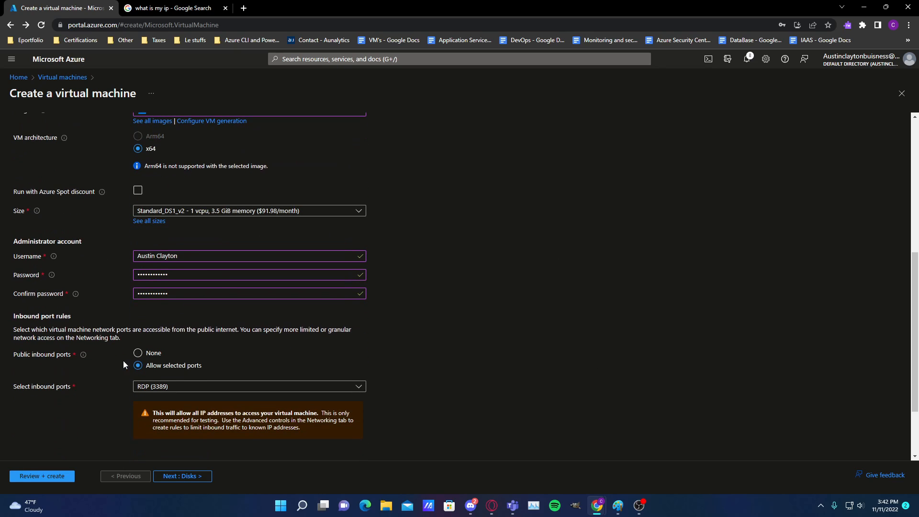
{"action": "scroll", "coordinate": [143, 362], "scroll_direction": "down", "scroll_amount": 2}
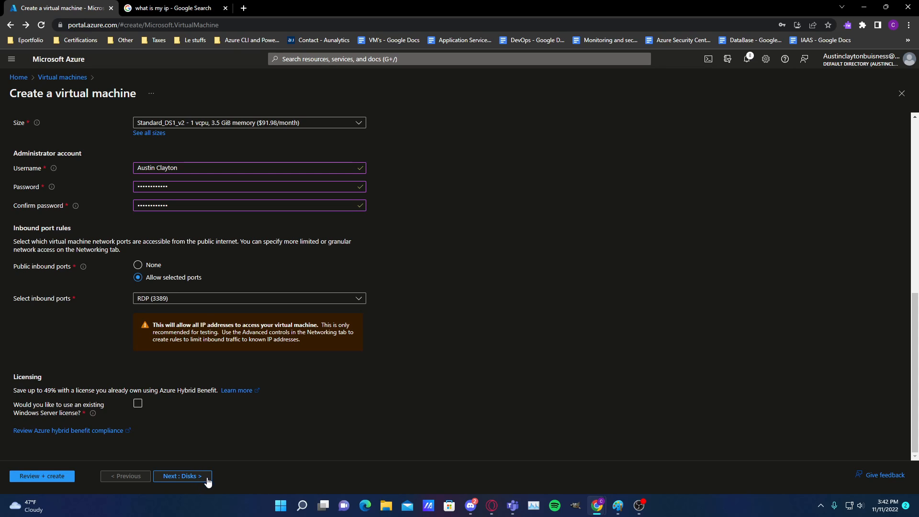
Set the virtual machine's OS disk type to Standard HDD (locally-redundant storage)
{"action": "left_click", "coordinate": [188, 476]}
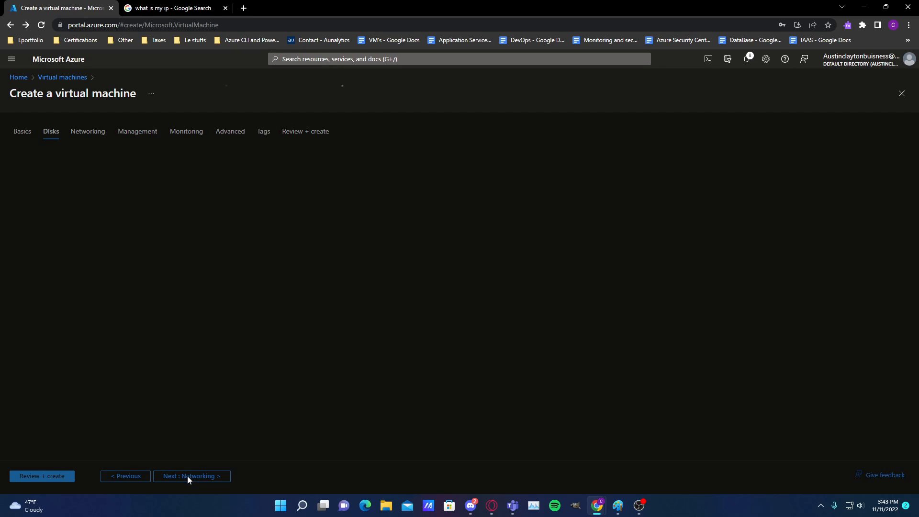
{"action": "left_click", "coordinate": [200, 283]}
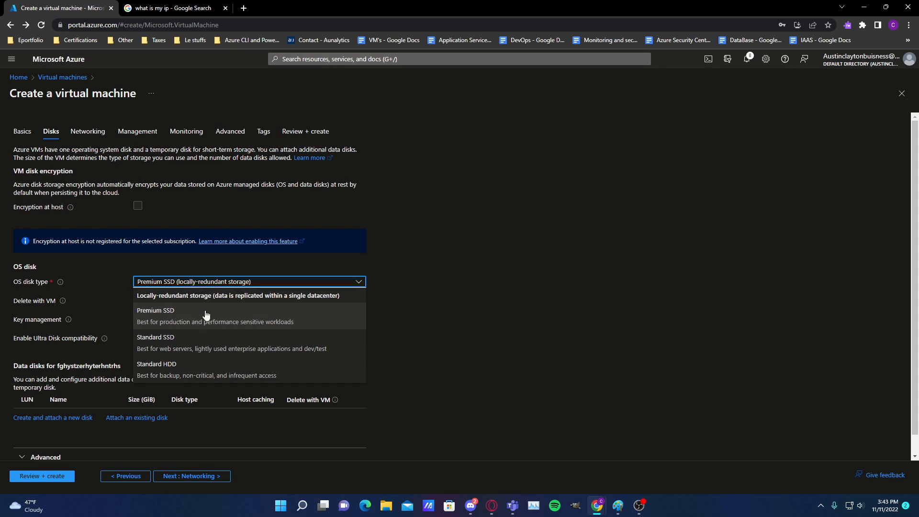
{"action": "left_click", "coordinate": [203, 373]}
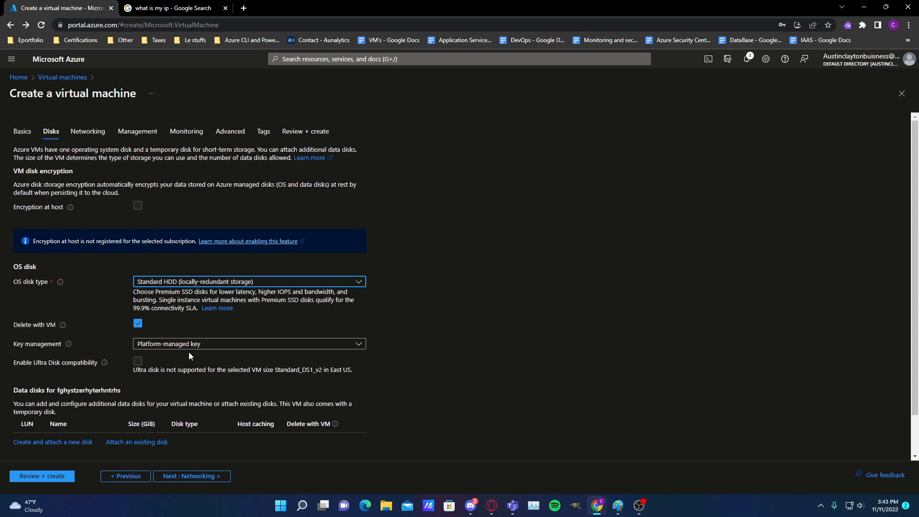
{"action": "scroll", "coordinate": [189, 352], "scroll_direction": "down", "scroll_amount": 1}
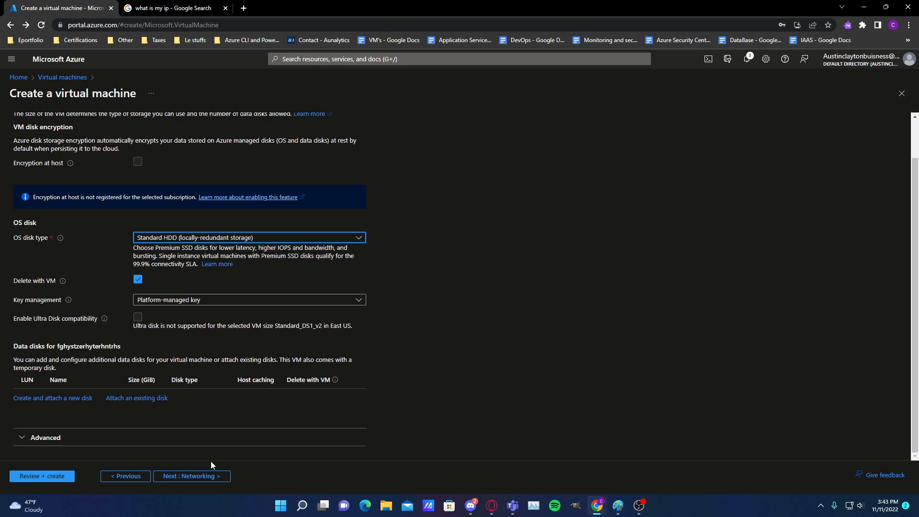
Keep the default networking, management and monitoring settings and proceed to the final review of the virtual machine
{"action": "left_click", "coordinate": [211, 476]}
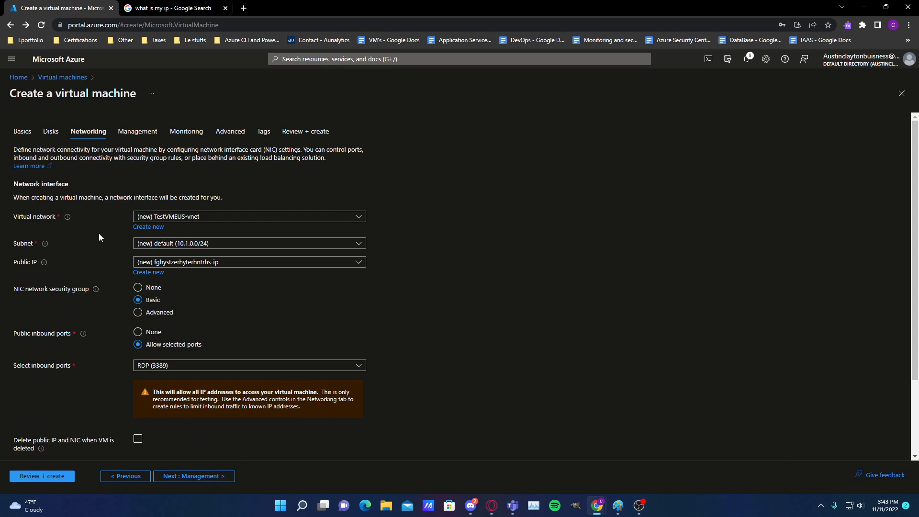
{"action": "left_click", "coordinate": [199, 215]}
{"action": "left_click", "coordinate": [248, 184]}
{"action": "scroll", "coordinate": [249, 421], "scroll_direction": "down", "scroll_amount": 2}
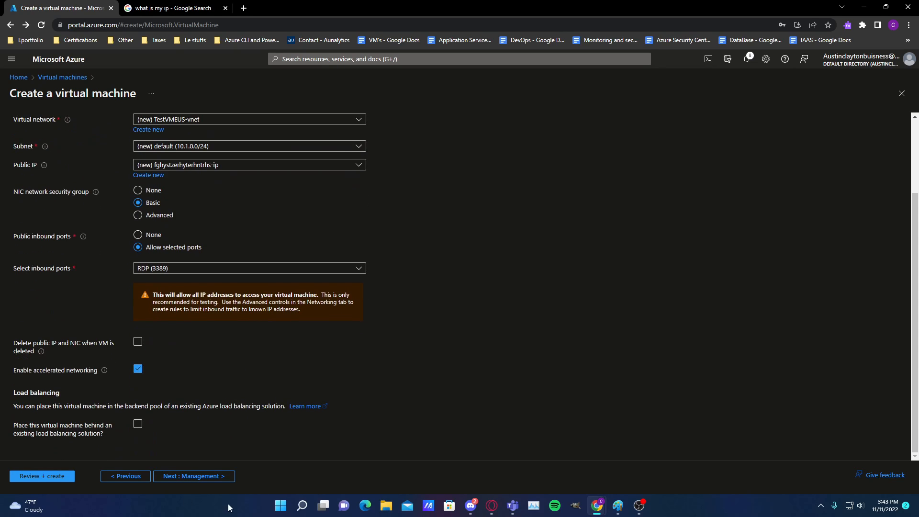
{"action": "left_click", "coordinate": [212, 477]}
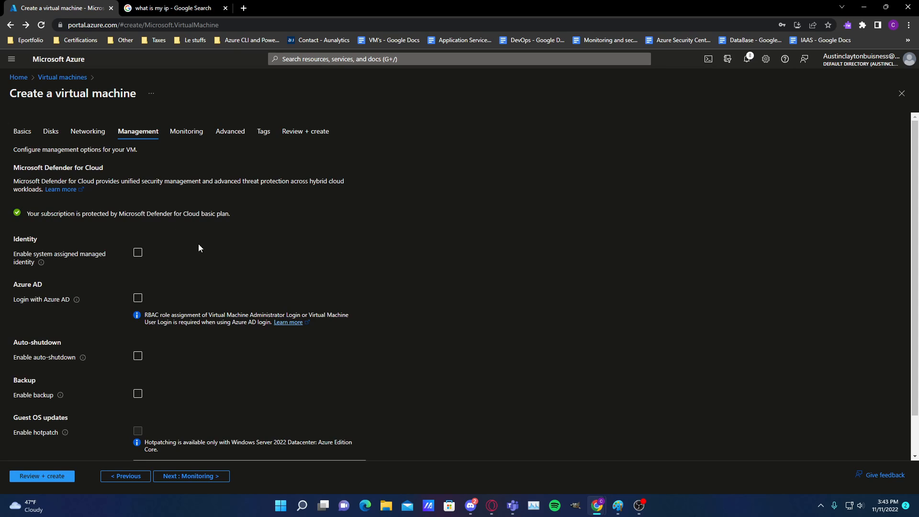
{"action": "left_click", "coordinate": [213, 477]}
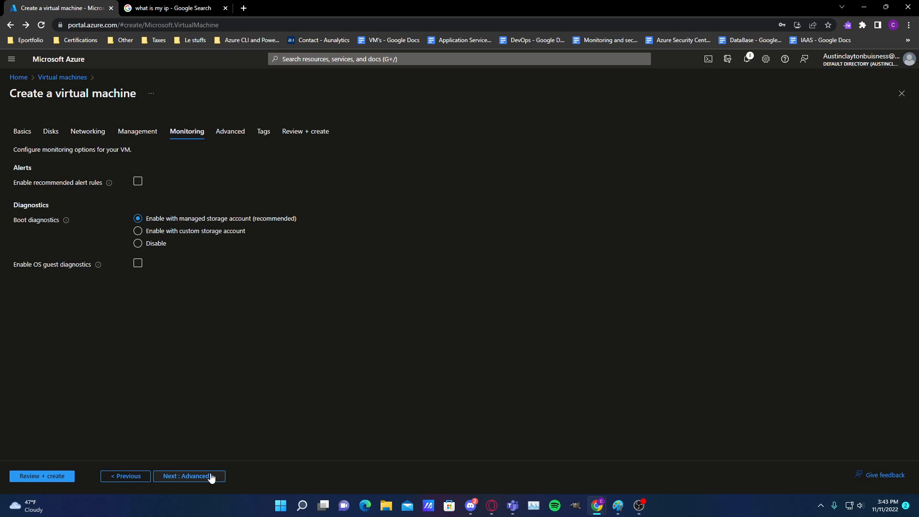
{"action": "left_click", "coordinate": [307, 133]}
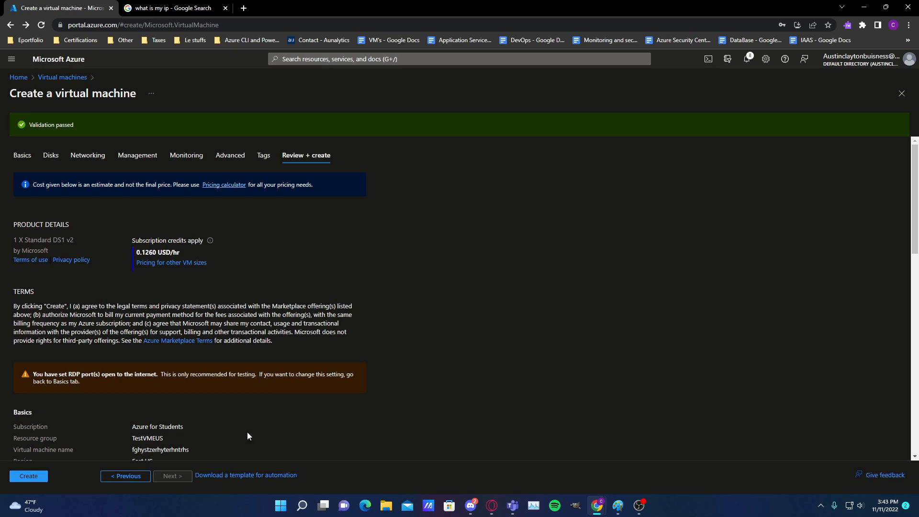
Review the virtual machine's configuration and product details, and create the virtual machine
{"action": "scroll", "coordinate": [259, 407], "scroll_direction": "down", "scroll_amount": 7}
{"action": "scroll", "coordinate": [147, 360], "scroll_direction": "up", "scroll_amount": 7}
{"action": "left_click_drag", "start_coordinate": [233, 281], "coordinate": [96, 240]}
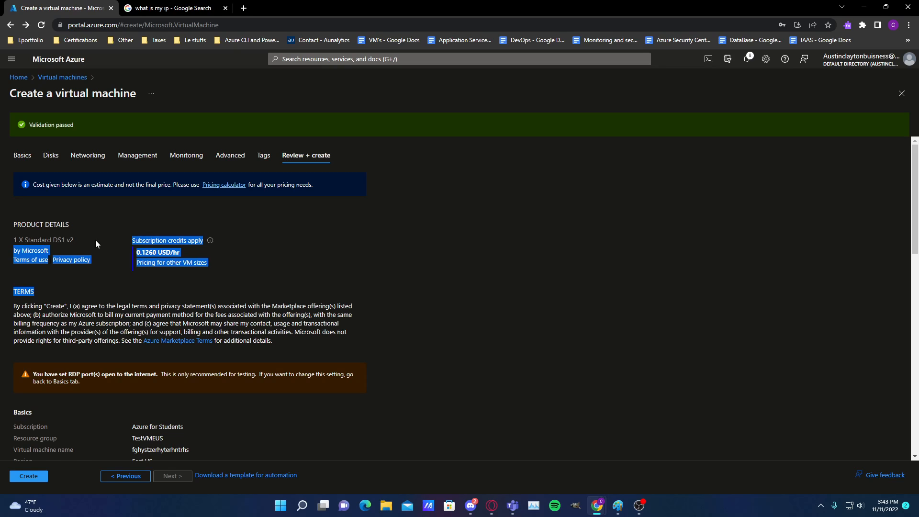
{"action": "left_click", "coordinate": [62, 217]}
{"action": "left_click", "coordinate": [33, 478]}
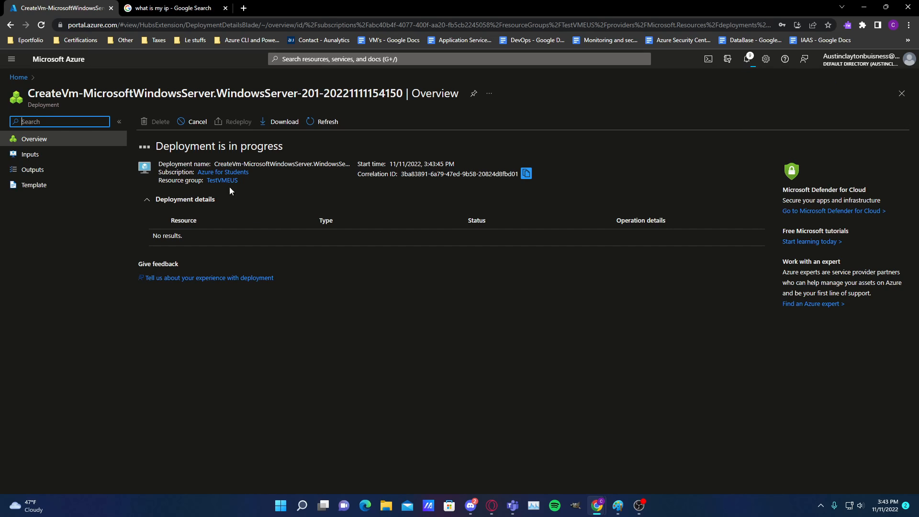
Leave the deployment page and search for the virtual machines service to view the list of virtual machines
{"action": "left_click", "coordinate": [17, 78]}
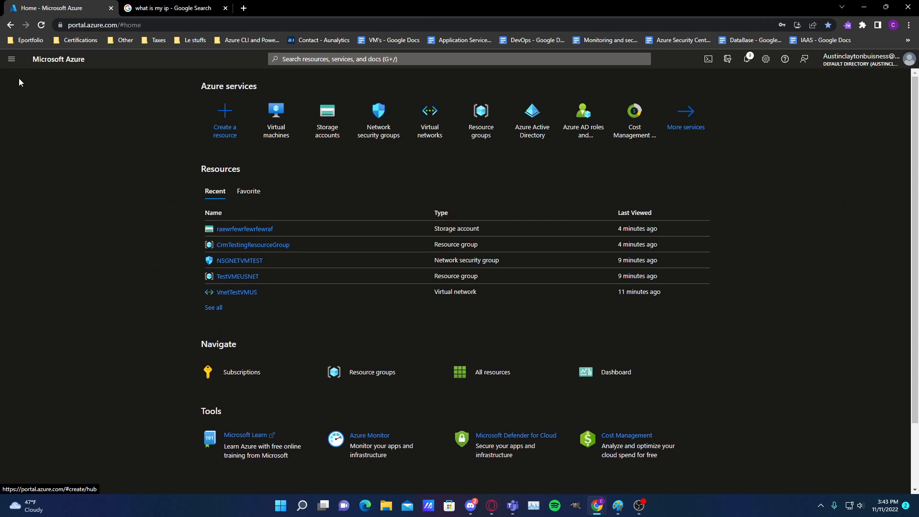
{"action": "left_click", "coordinate": [322, 67]}
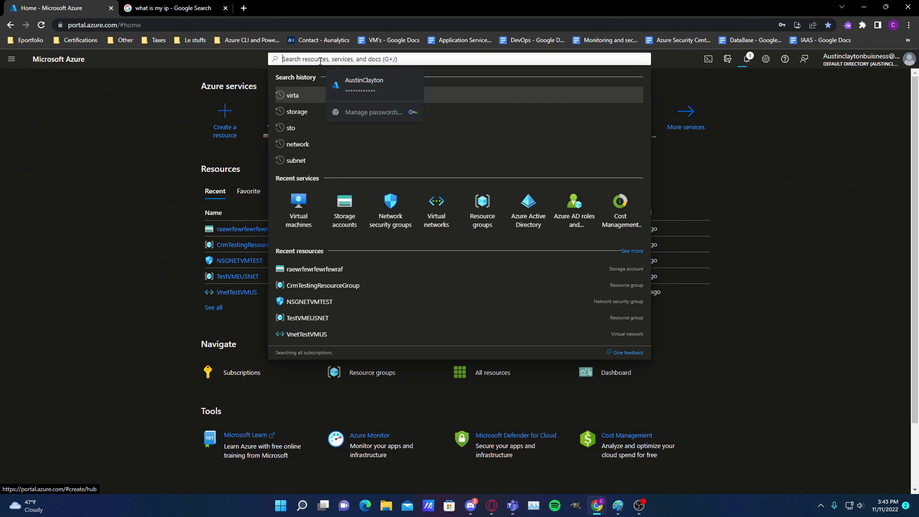
{"action": "type", "text": "v"}
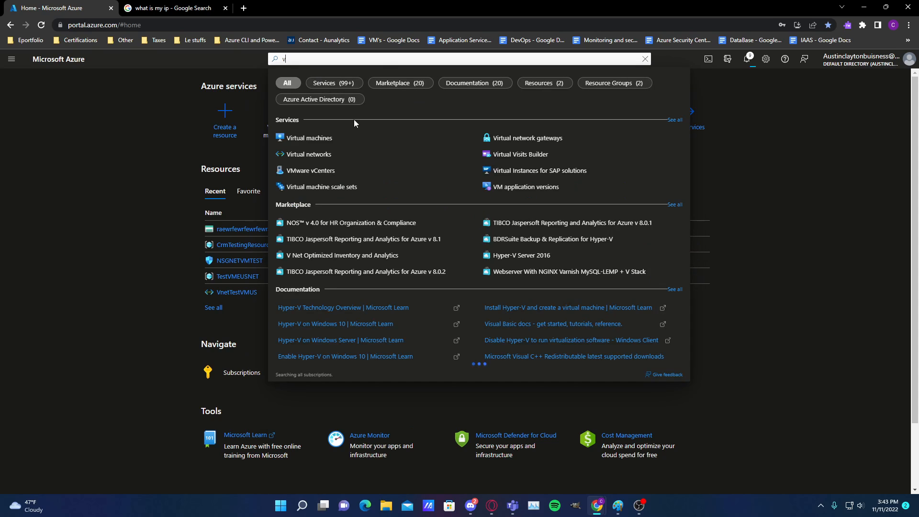
{"action": "left_click", "coordinate": [363, 139]}
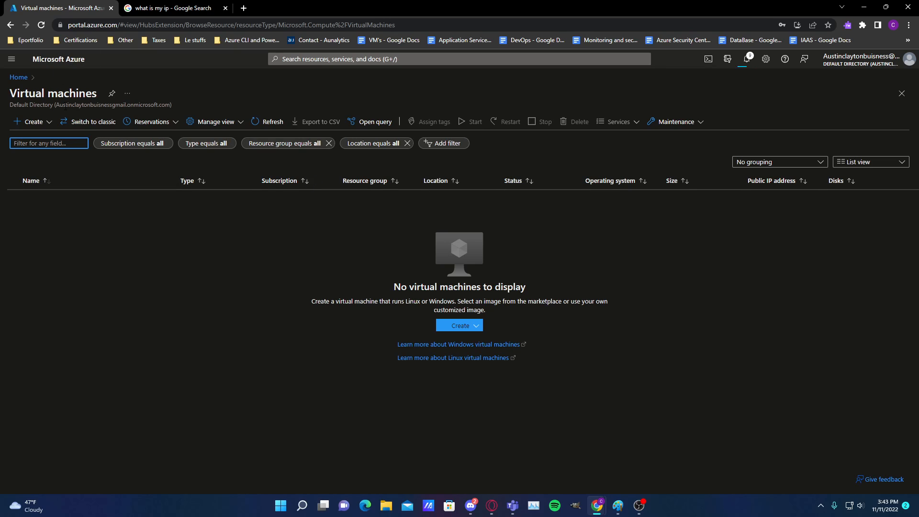
Return to the portal home and open the newly deployed virtual machine from its deployment notification
{"action": "left_click", "coordinate": [19, 77]}
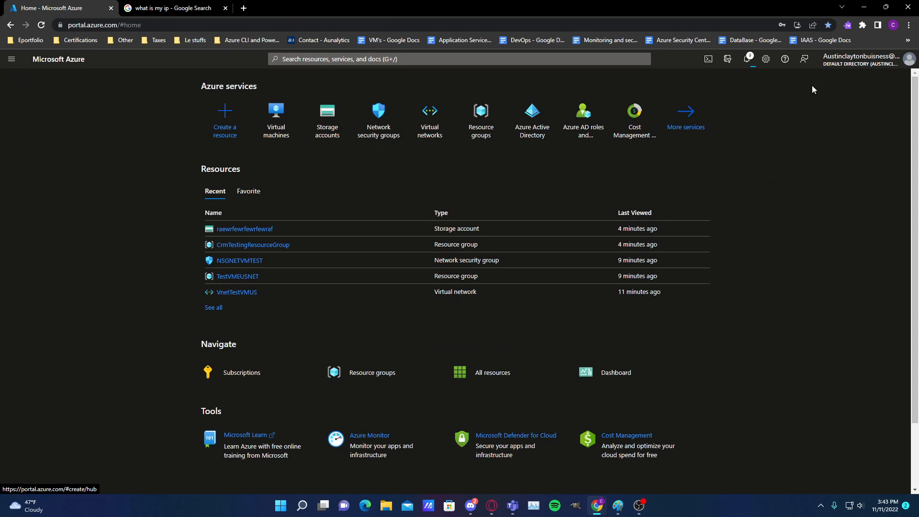
{"action": "left_click", "coordinate": [749, 58]}
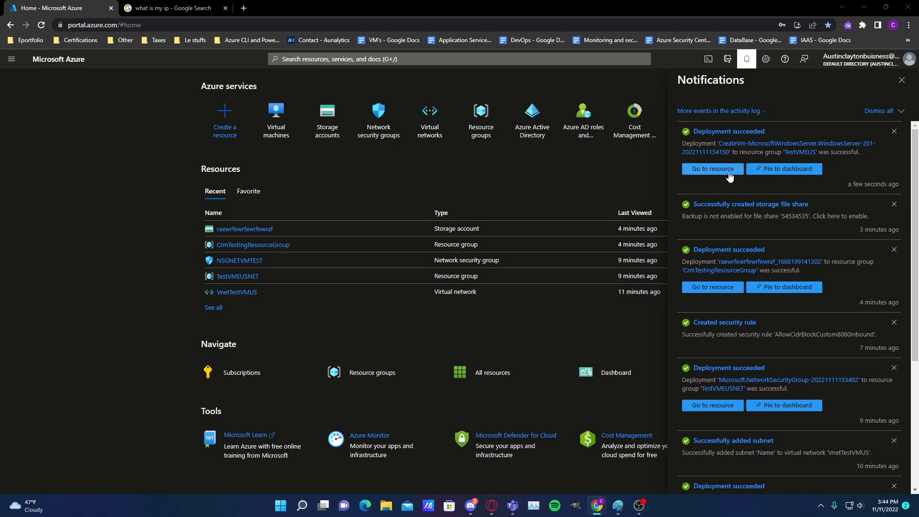
{"action": "left_click", "coordinate": [715, 169]}
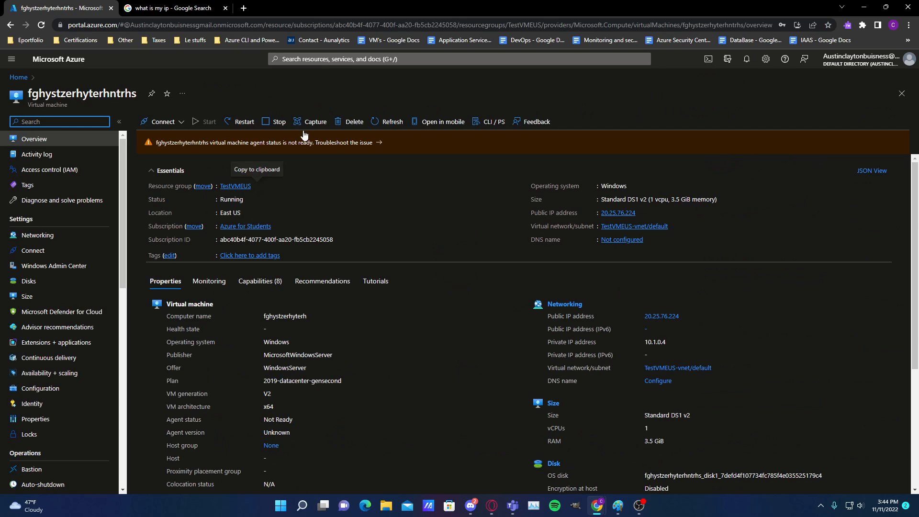
Examine the virtual machine's networking page with its inbound port rules, and look through its other settings and operations
{"action": "left_click", "coordinate": [36, 237]}
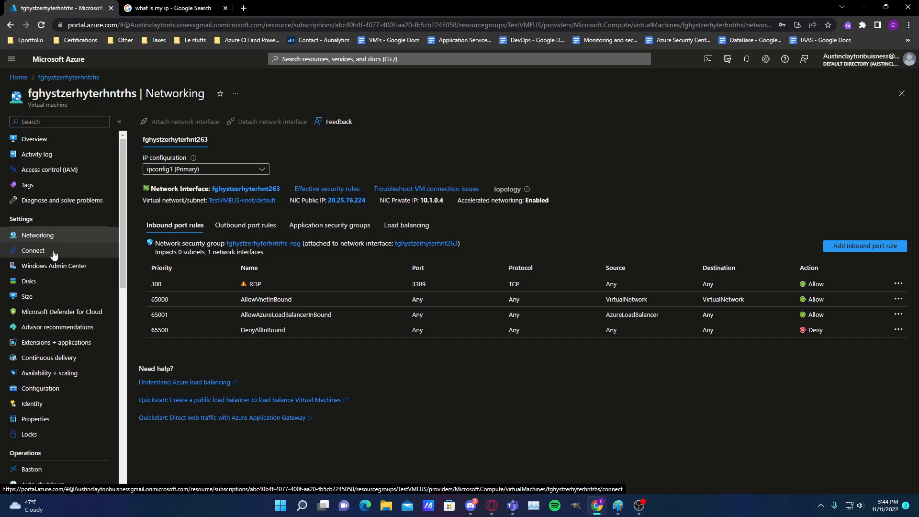
{"action": "scroll", "coordinate": [56, 264], "scroll_direction": "down", "scroll_amount": 3}
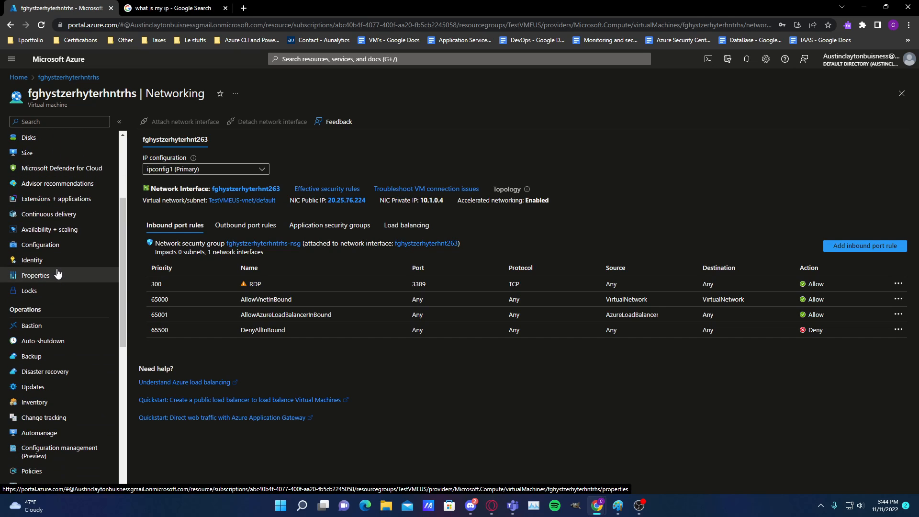
{"action": "scroll", "coordinate": [55, 268], "scroll_direction": "down", "scroll_amount": 2}
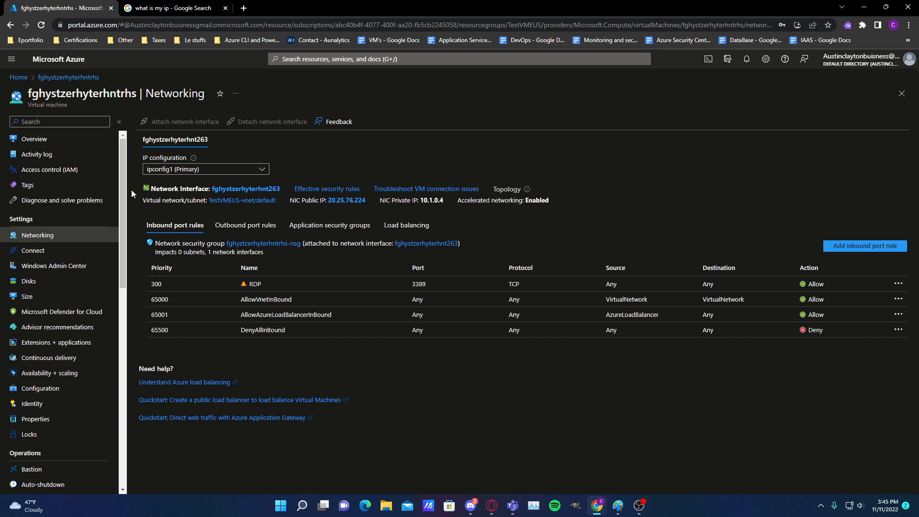
Return to the virtual machine's overview, view its connection options, and look through the available settings and operations
{"action": "left_click", "coordinate": [34, 138]}
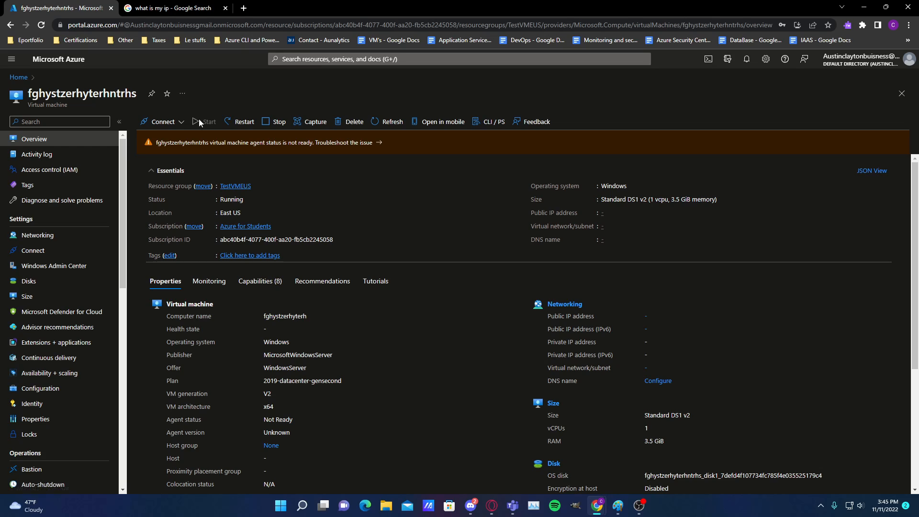
{"action": "left_click", "coordinate": [179, 123]}
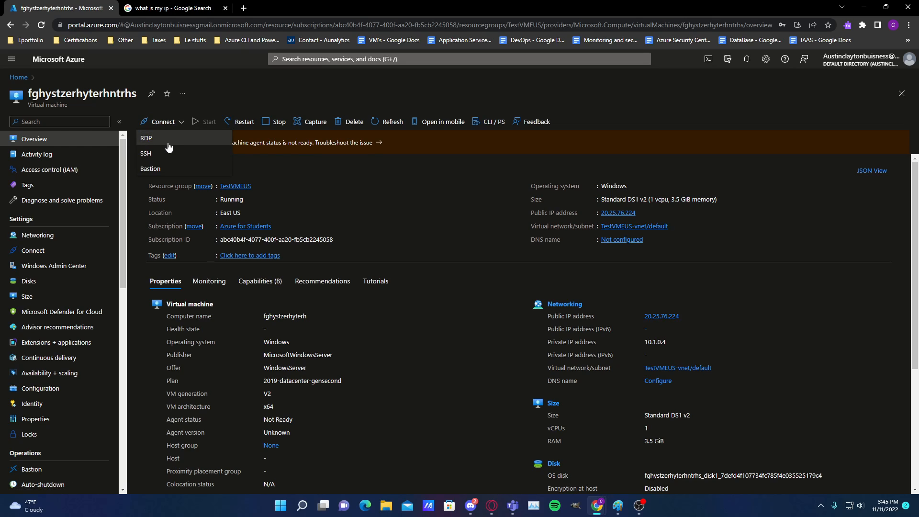
{"action": "left_click", "coordinate": [255, 80]}
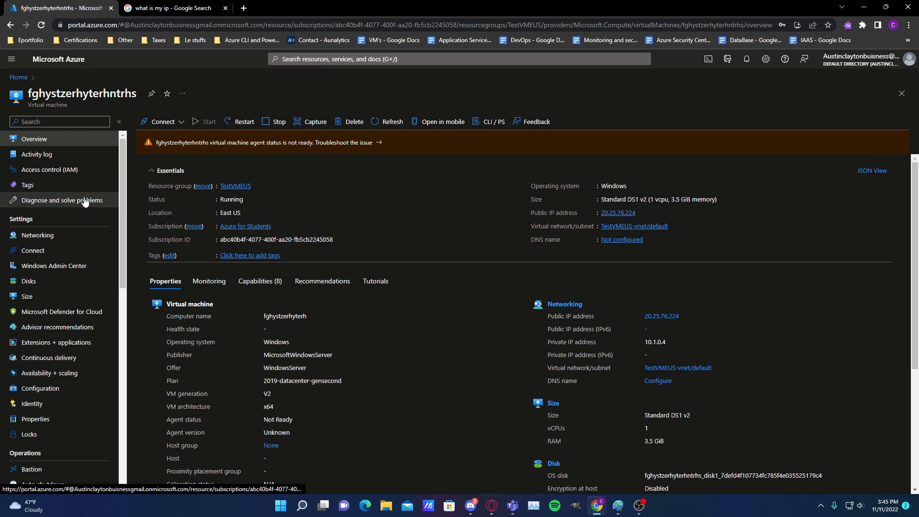
{"action": "scroll", "coordinate": [72, 311], "scroll_direction": "down", "scroll_amount": 2}
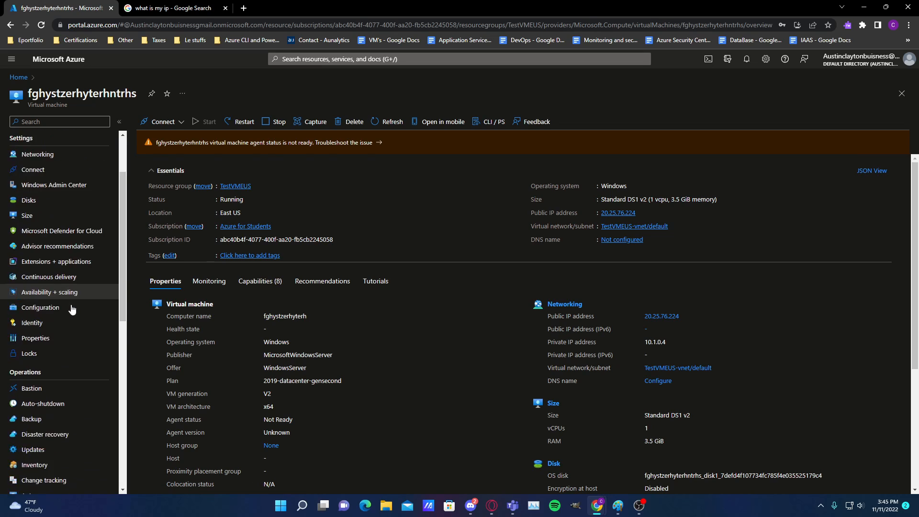
{"action": "scroll", "coordinate": [72, 310], "scroll_direction": "down", "scroll_amount": 1}
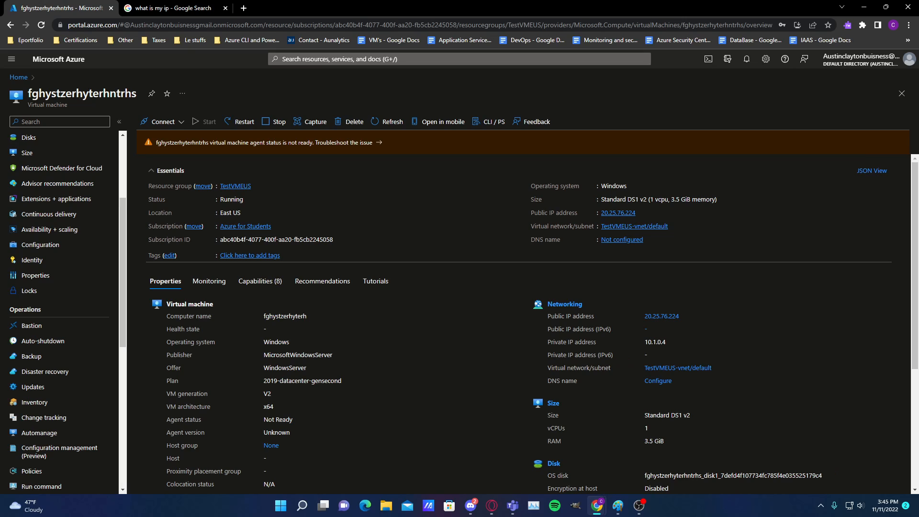